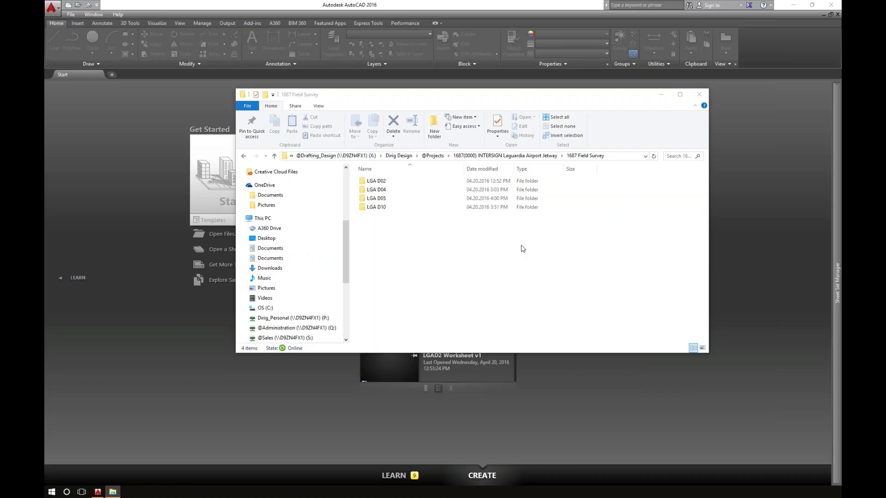
# - Open the LGA D05 folder in the field survey File Explorer window
pyautogui.click(412, 264)
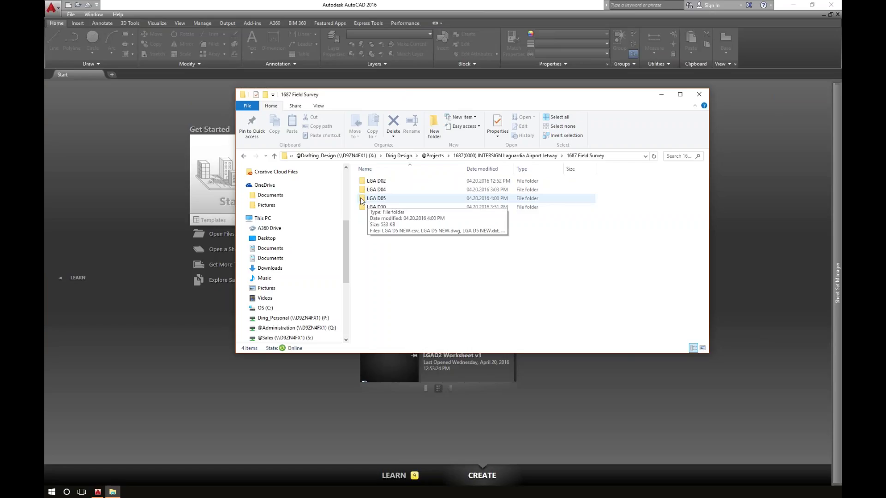
pyautogui.click(379, 199)
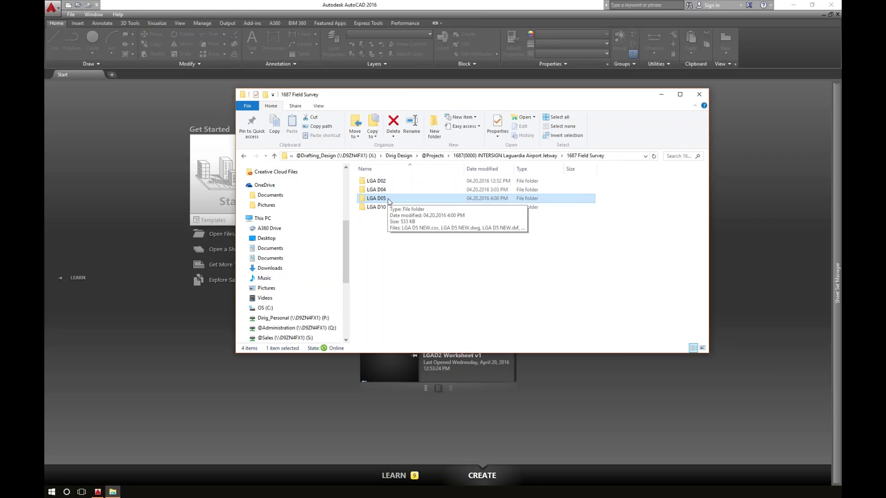
pyautogui.doubleClick(383, 201)
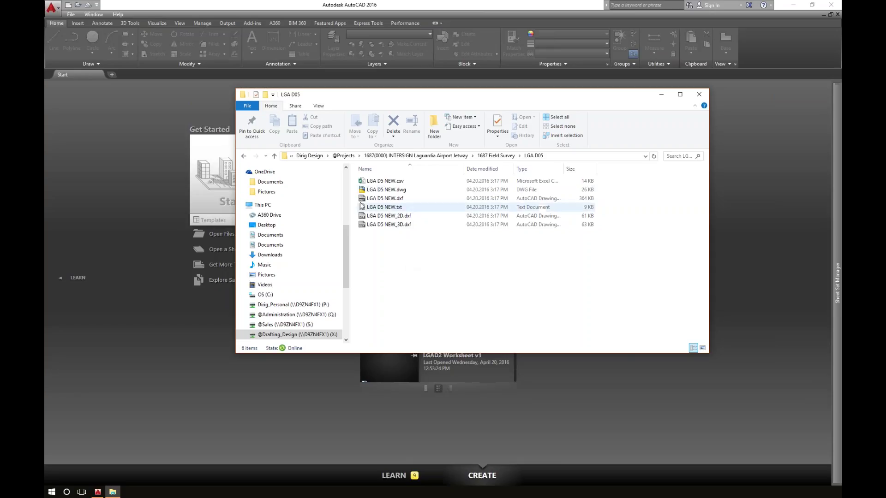
# - Drag LGA D5 NEW.dwg onto AutoCAD's file tab bar to open it
pyautogui.click(387, 224)
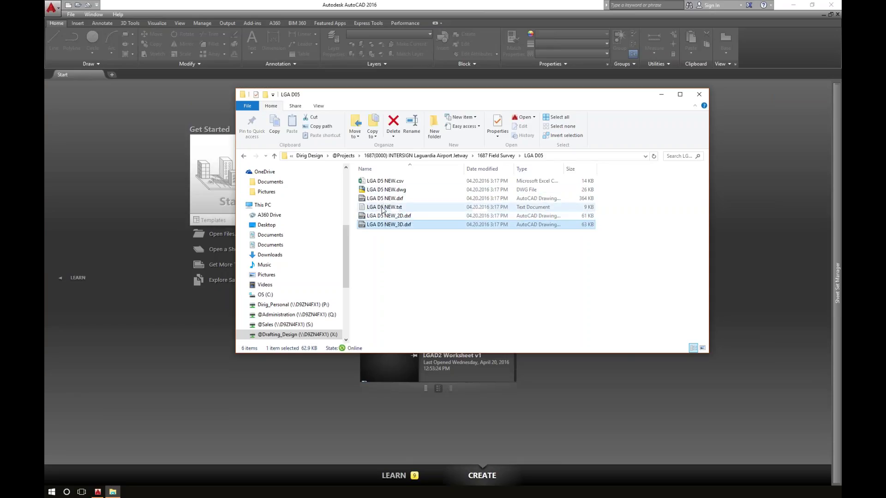
pyautogui.click(382, 208)
pyautogui.click(386, 180)
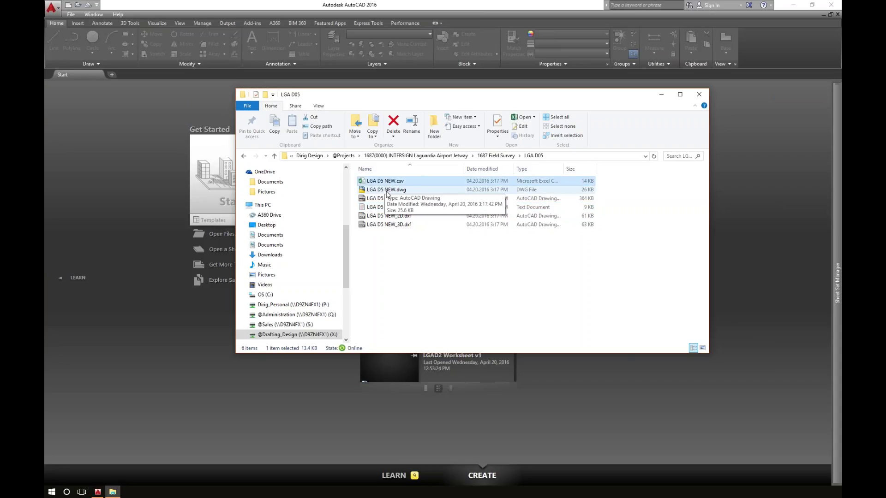
pyautogui.click(387, 191)
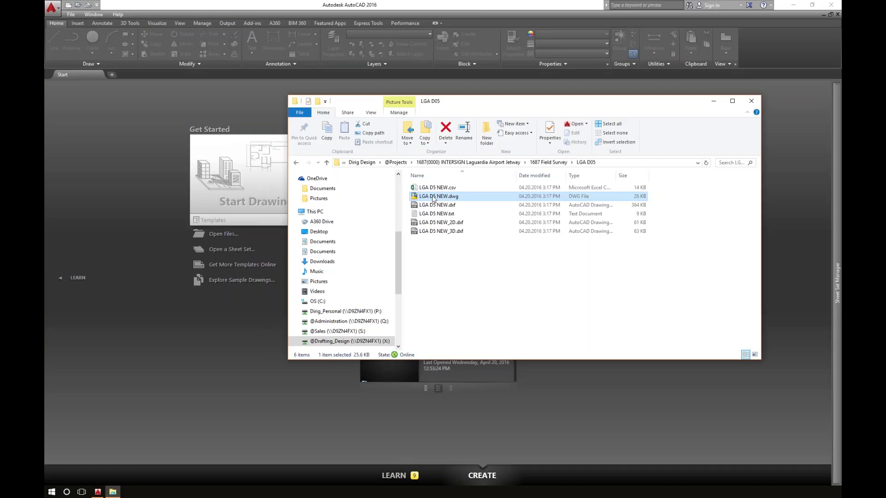
pyautogui.moveTo(437, 198); pyautogui.dragTo(245, 137)
pyautogui.moveTo(129, 76); pyautogui.dragTo(129, 77)
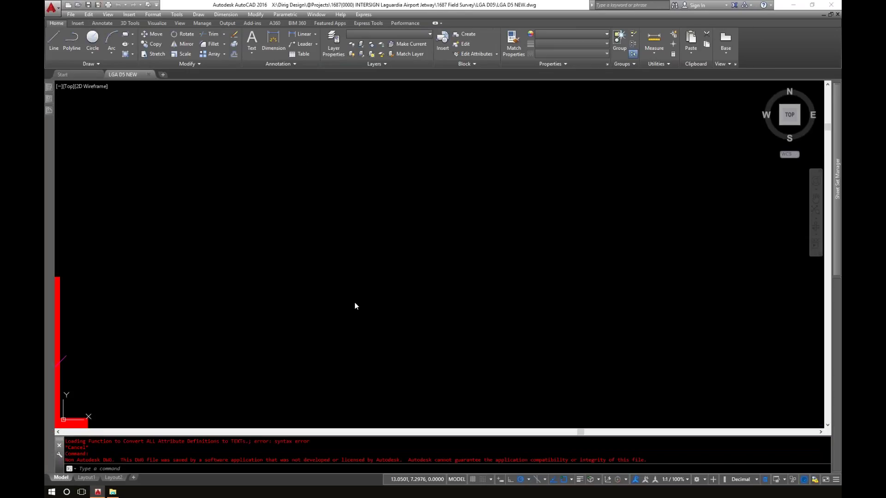
# - Zoom to the whole jetway survey, switch to the SW isometric view and orbit it in 3D
pyautogui.click(399, 247)
pyautogui.click(375, 217)
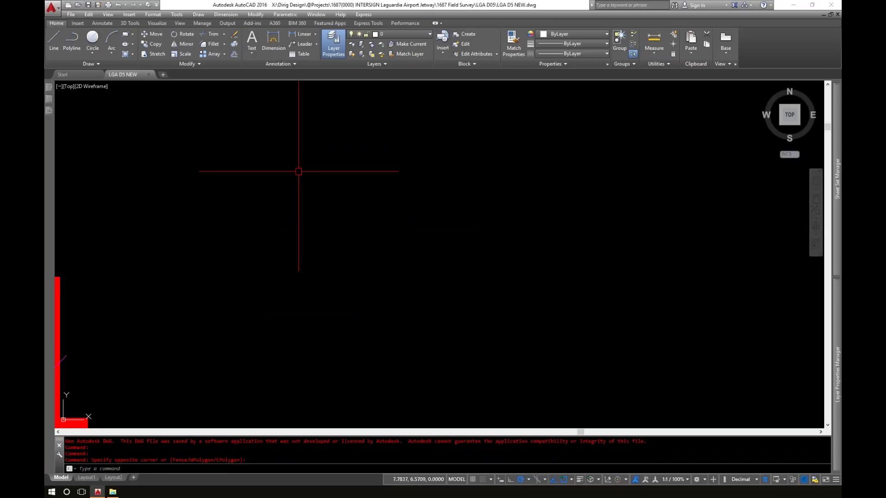
pyautogui.middleClick(357, 229)
pyautogui.middleClick(356, 229)
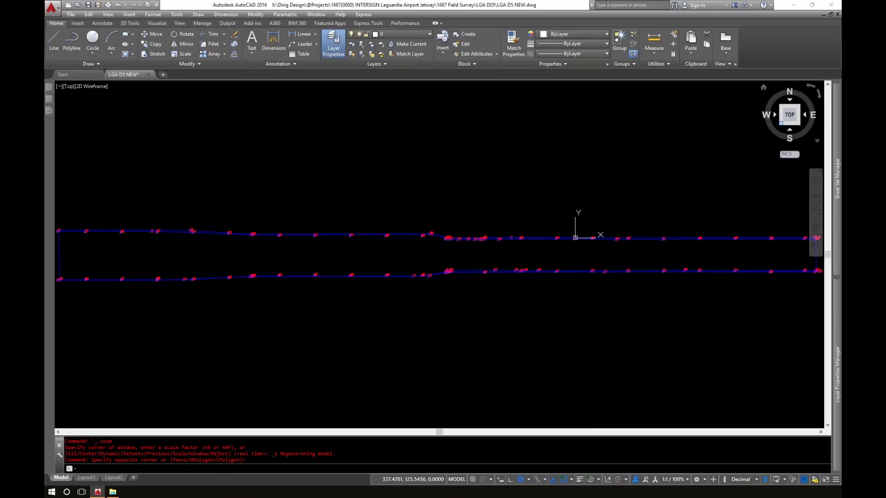
pyautogui.click(781, 123)
pyautogui.scroll(2, 426, 268)
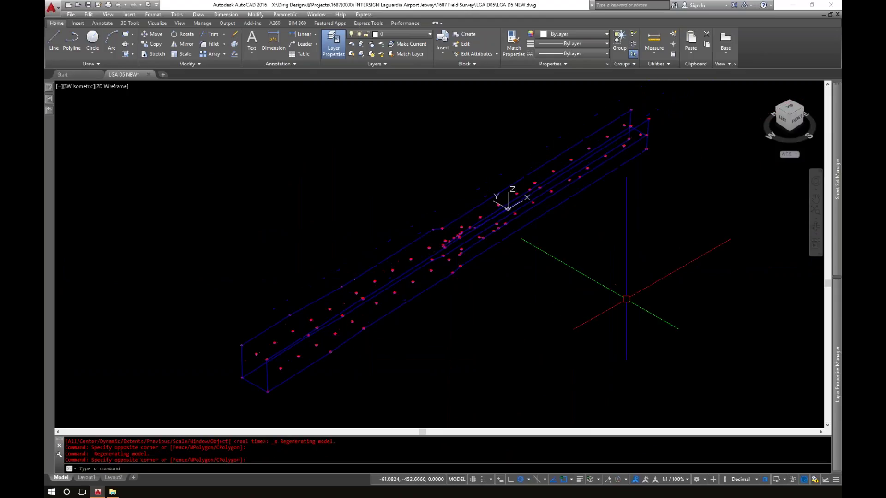
pyautogui.keyDown('shift'); pyautogui.moveTo(568, 305); pyautogui.dragTo(509, 287, button='middle'); pyautogui.keyUp('shift')
pyautogui.moveTo(510, 287); pyautogui.dragTo(501, 321)
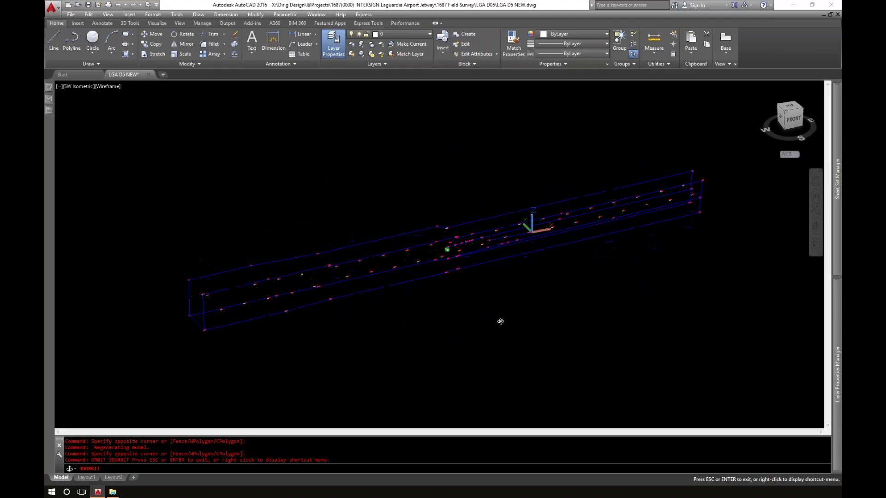
pyautogui.press('Escape')
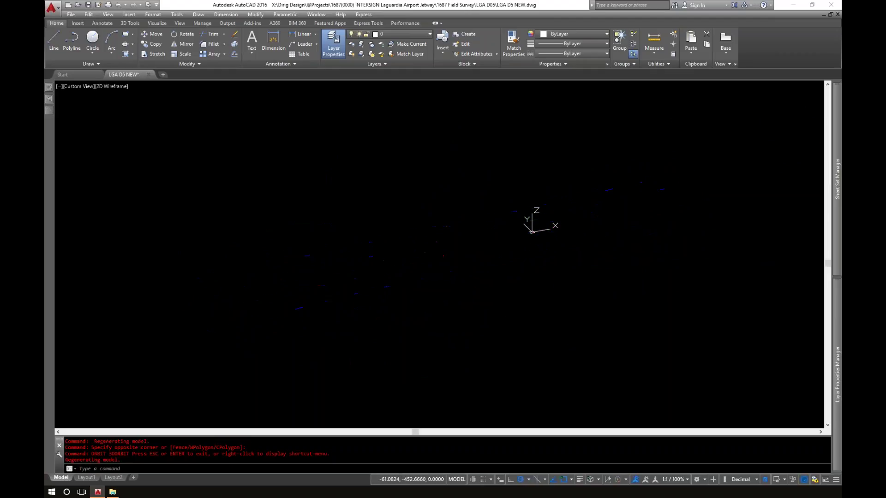
# - Switch to the Front view and check two survey points are on LEICA_3DDISTO_POINT_ENTITY
pyautogui.click(781, 116)
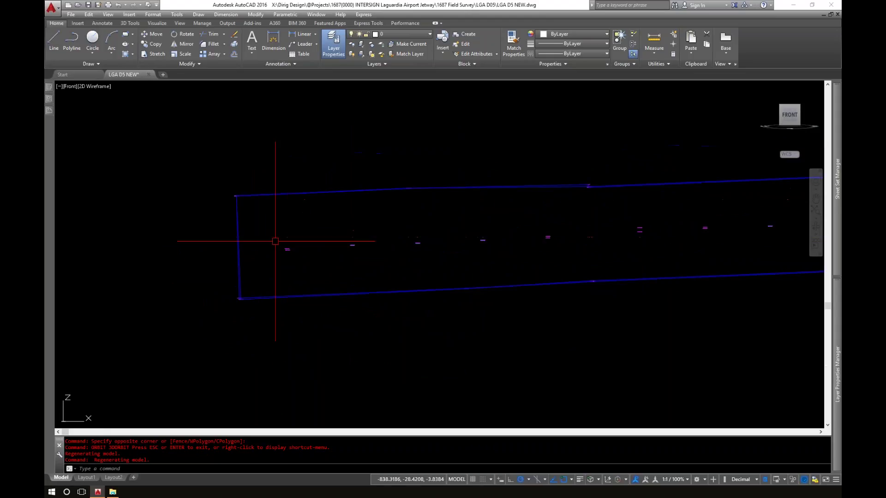
pyautogui.click(288, 237)
pyautogui.click(352, 237)
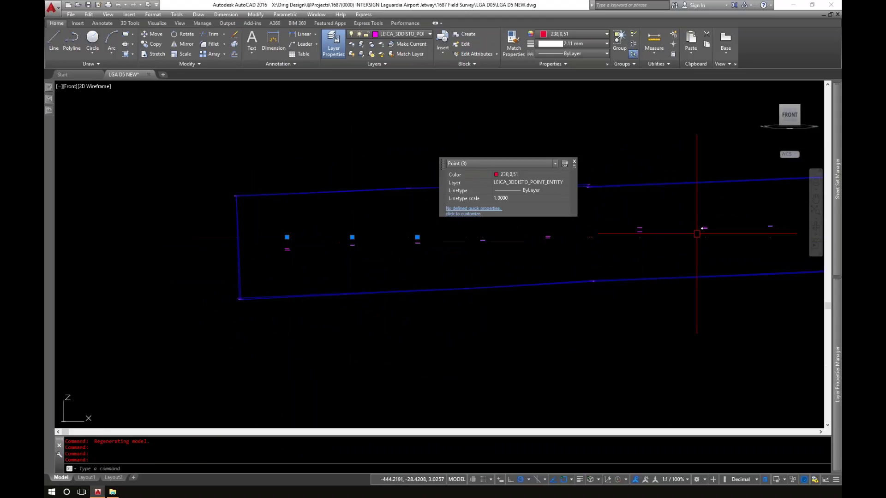
pyautogui.press('Escape')
# - Pan and zoom along the jetway's front elevation to inspect both ends
pyautogui.scroll(-2, 596, 252)
pyautogui.moveTo(596, 253); pyautogui.dragTo(403, 262, button='middle')
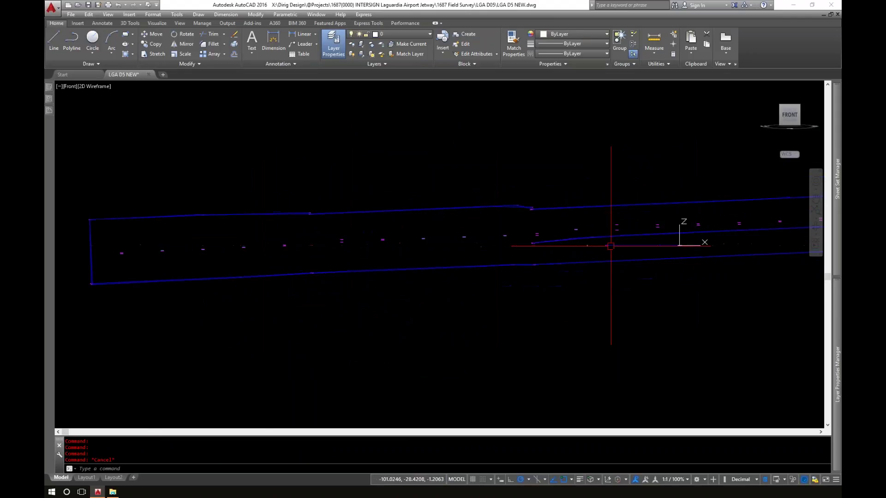
pyautogui.scroll(2, 700, 248)
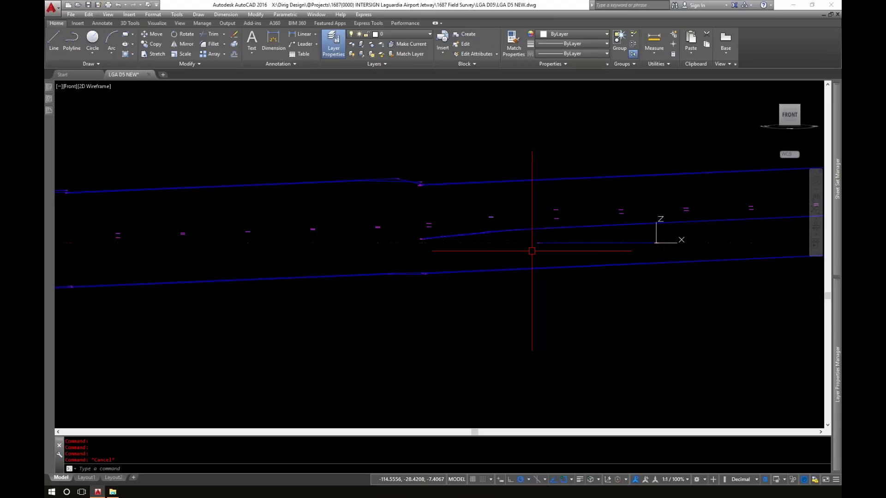
pyautogui.scroll(2, 548, 245)
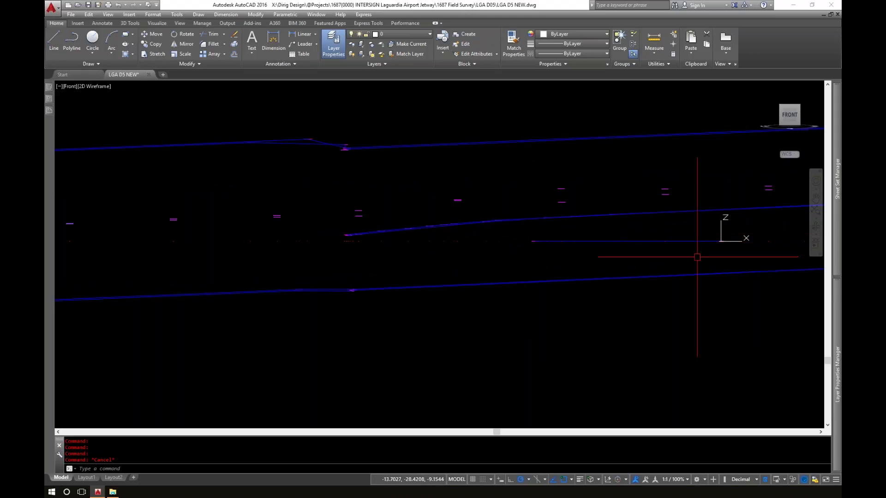
pyautogui.moveTo(570, 257); pyautogui.dragTo(561, 281, button='middle')
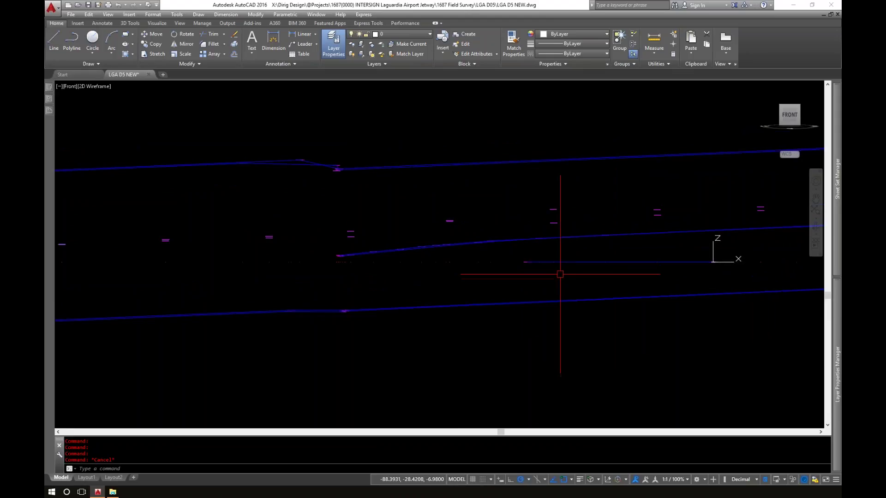
pyautogui.scroll(-3, 257, 303)
pyautogui.moveTo(257, 303)
pyautogui.mouseDown(button='middle')
pyautogui.moveTo(273, 291)
pyautogui.moveTo(340, 295)
pyautogui.mouseUp(button='middle')
pyautogui.scroll(2, 325, 289)
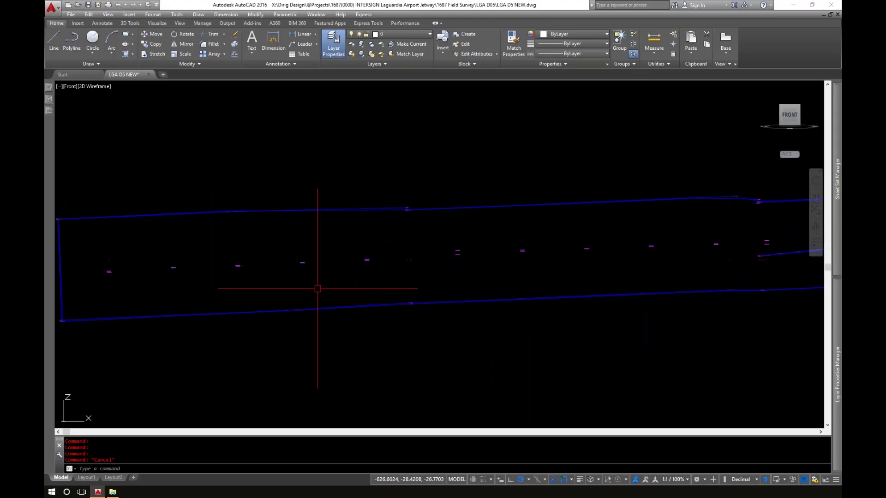
pyautogui.moveTo(203, 295); pyautogui.dragTo(330, 310, button='middle')
pyautogui.scroll(2, 234, 292)
pyautogui.moveTo(261, 292)
pyautogui.mouseDown(button='middle')
pyautogui.moveTo(277, 158)
pyautogui.moveTo(119, 83)
pyautogui.mouseUp(button='middle')
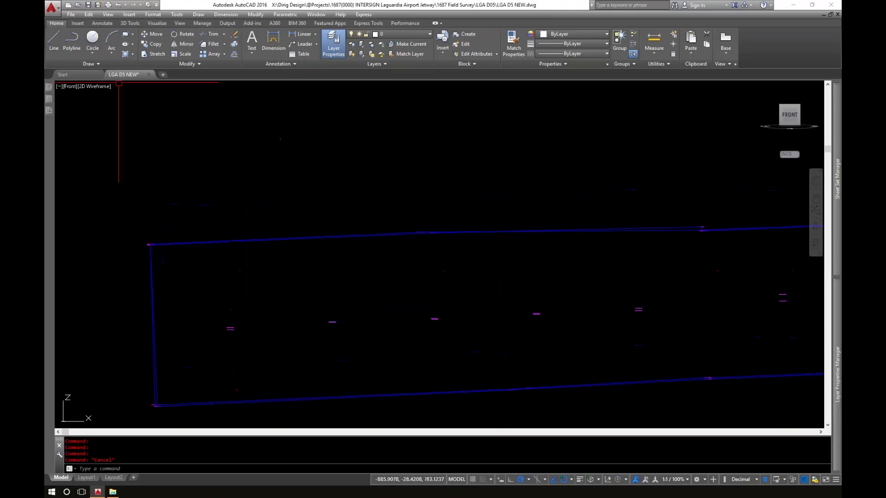
# - Try a side-by-side two-viewport split, then return to a single viewport
pyautogui.click(72, 14)
pyautogui.moveTo(108, 15)
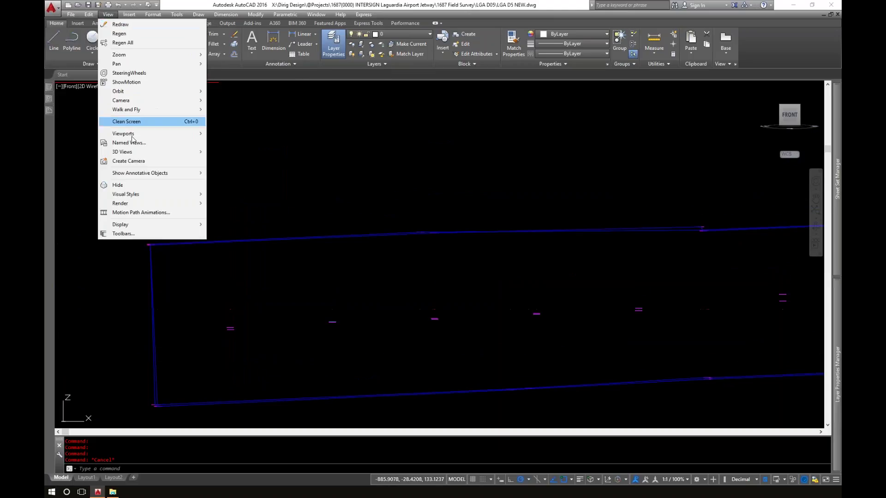
pyautogui.moveTo(129, 134)
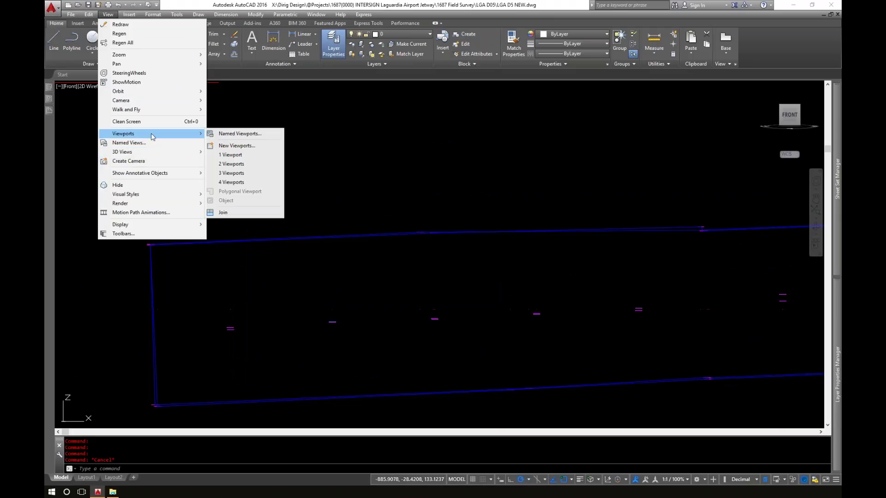
pyautogui.click(253, 164)
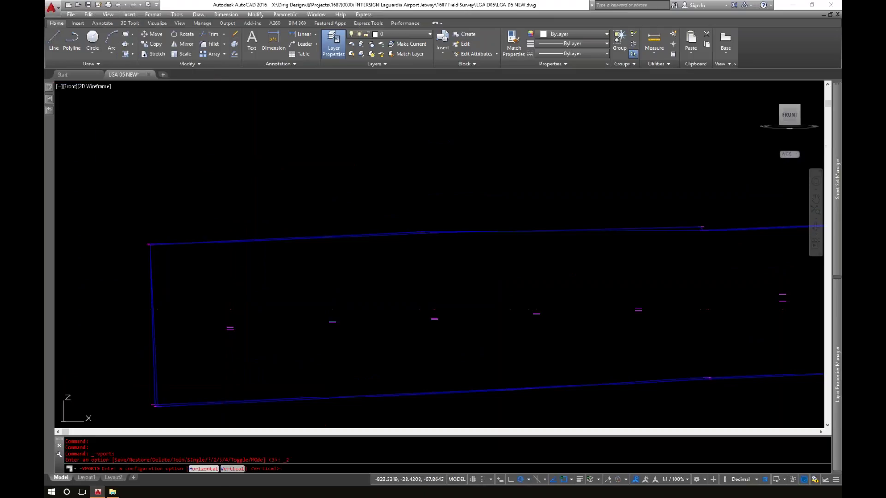
pyautogui.click(233, 469)
pyautogui.click(108, 14)
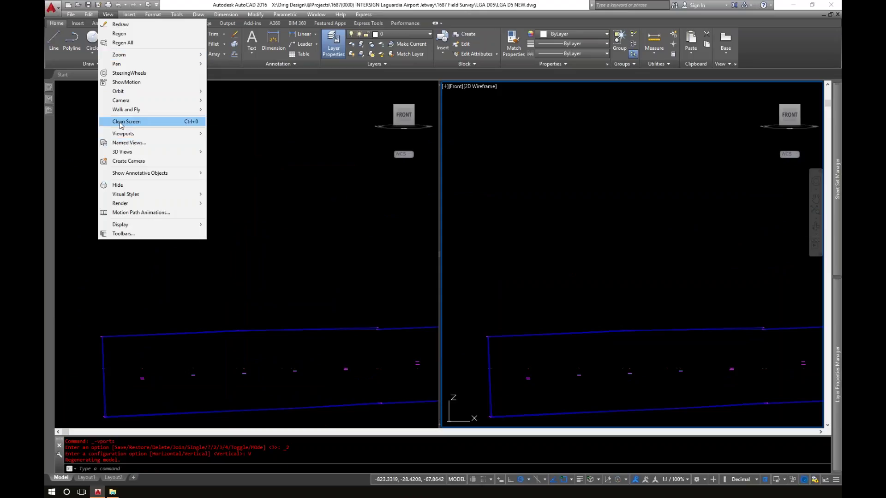
pyautogui.moveTo(124, 134)
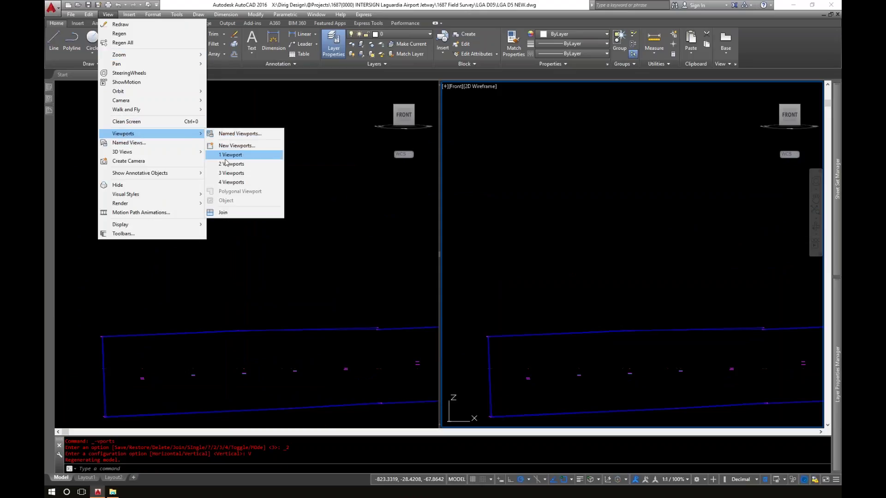
pyautogui.click(231, 155)
# - Split the drawing area into two stacked viewports using the H (horizontal) option
pyautogui.click(129, 14)
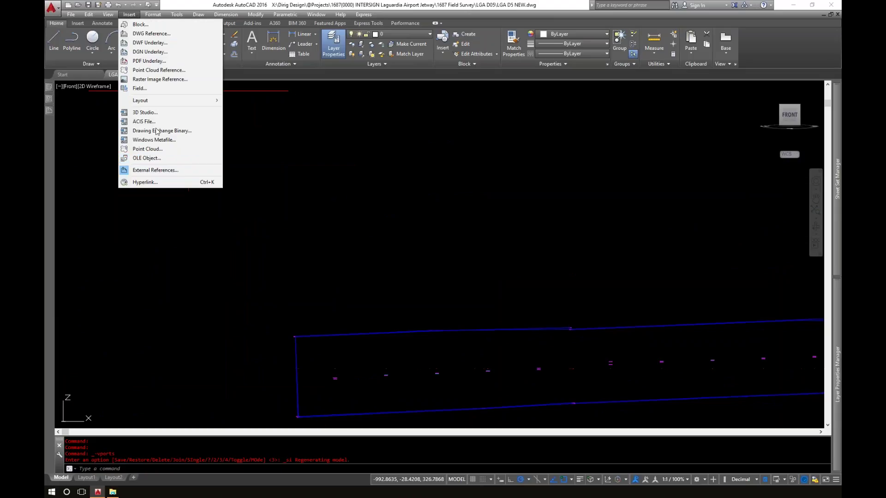
pyautogui.moveTo(124, 133)
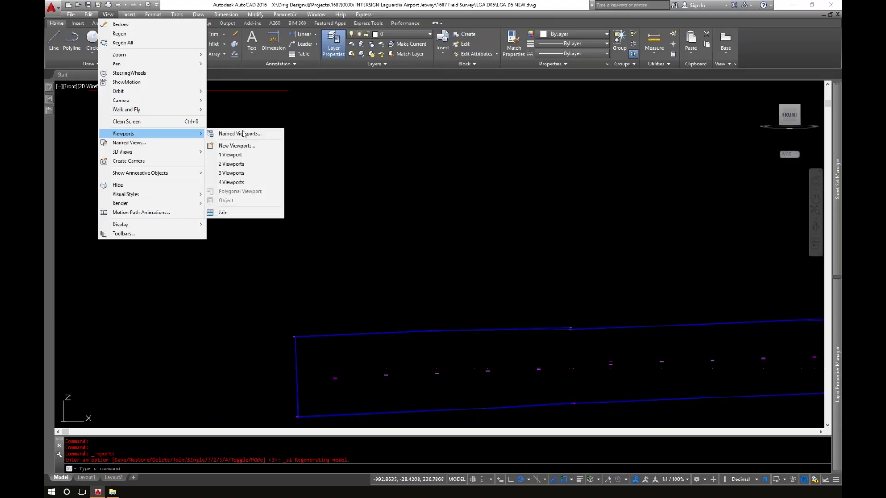
pyautogui.click(226, 164)
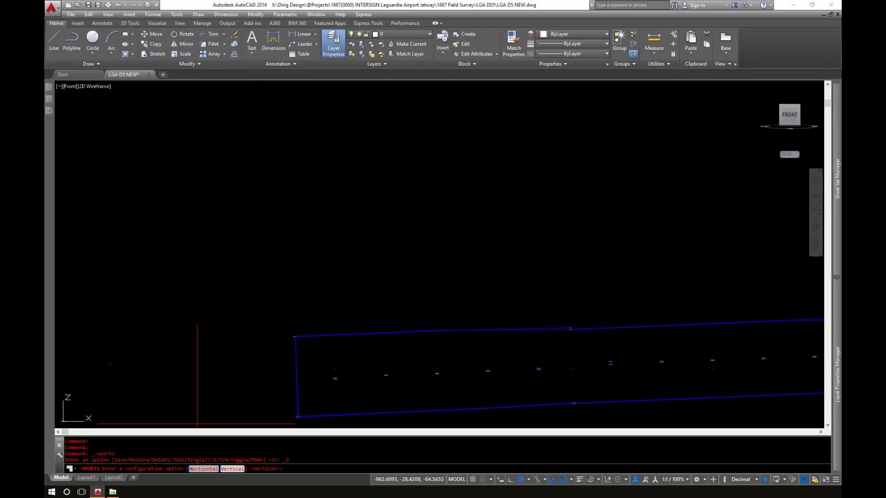
pyautogui.write('h')
pyautogui.press('Return')
pyautogui.click(508, 113)
pyautogui.click(467, 138)
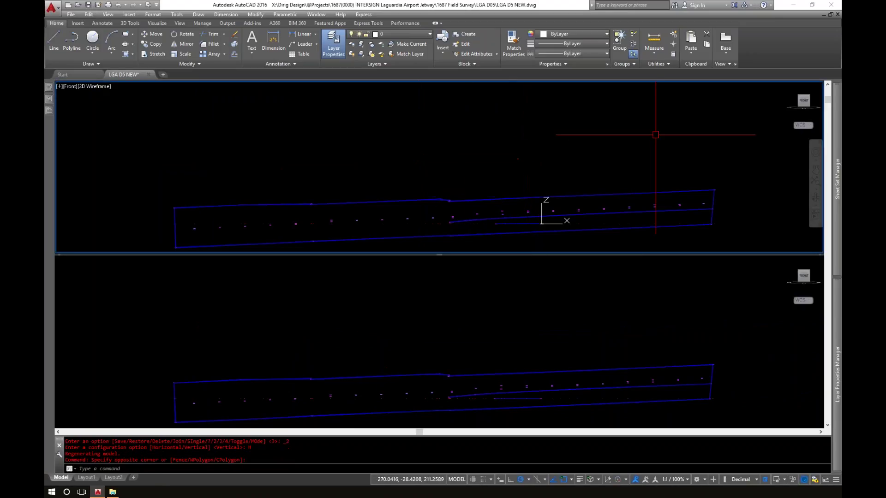
# - Set the upper viewport to Top view and inspect point 73's properties
pyautogui.click(804, 95)
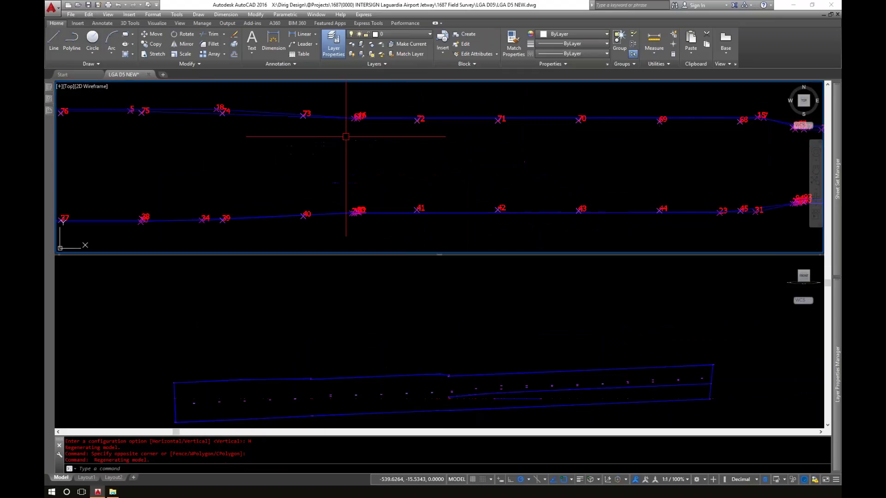
pyautogui.scroll(4, 332, 124)
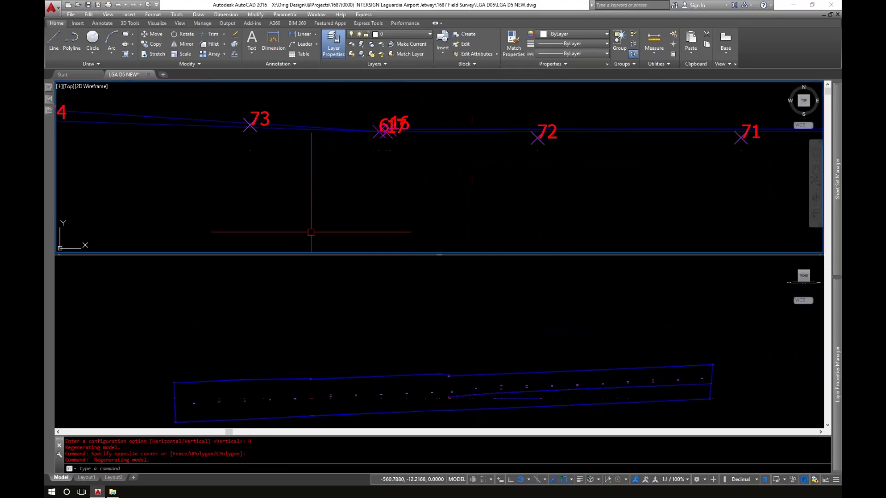
pyautogui.click(329, 305)
pyautogui.scroll(5, 353, 402)
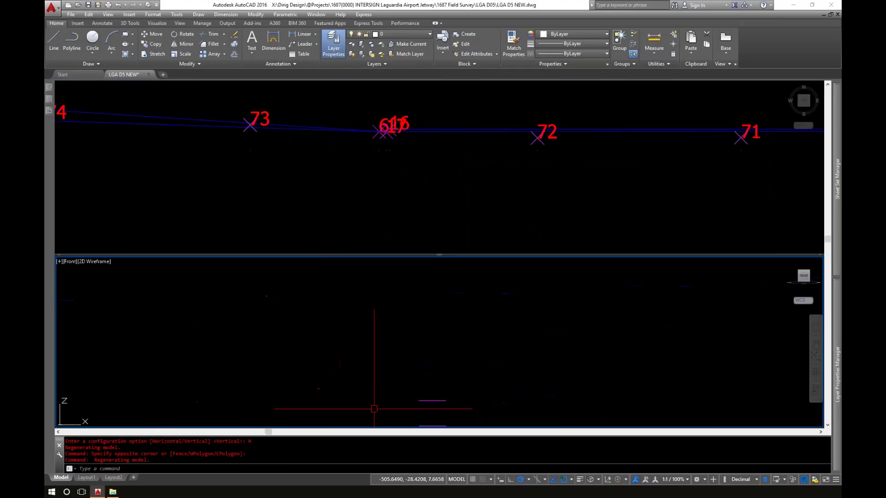
pyautogui.scroll(-3, 370, 382)
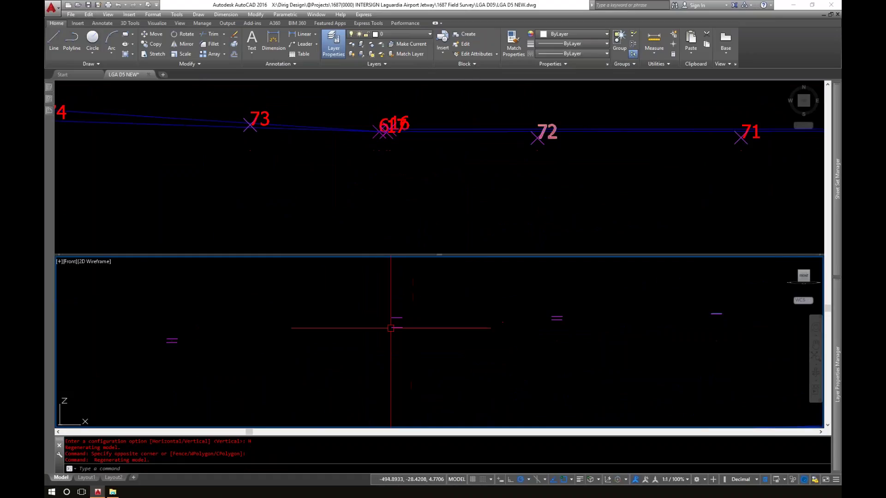
pyautogui.moveTo(194, 335); pyautogui.dragTo(405, 340, button='middle')
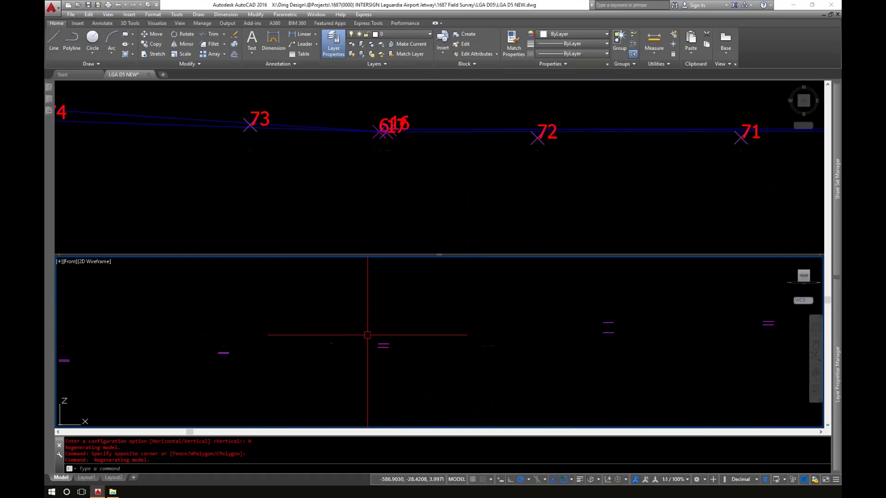
pyautogui.scroll(-4, 323, 348)
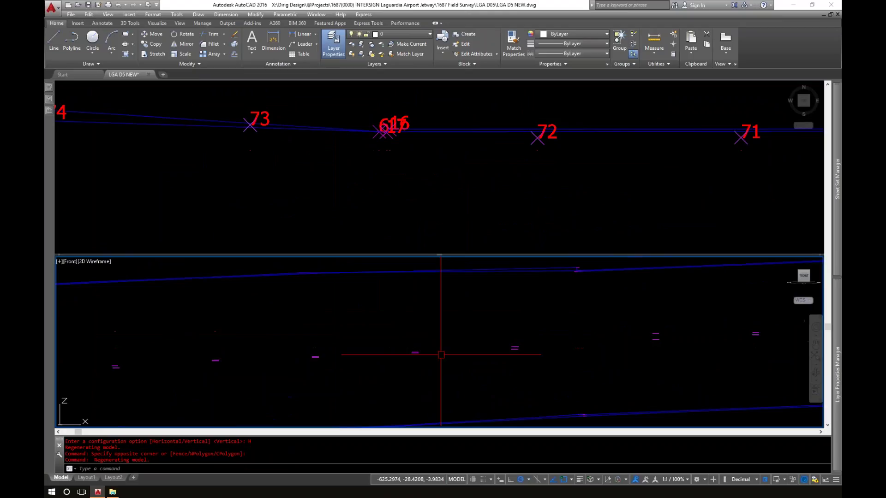
pyautogui.scroll(2, 233, 340)
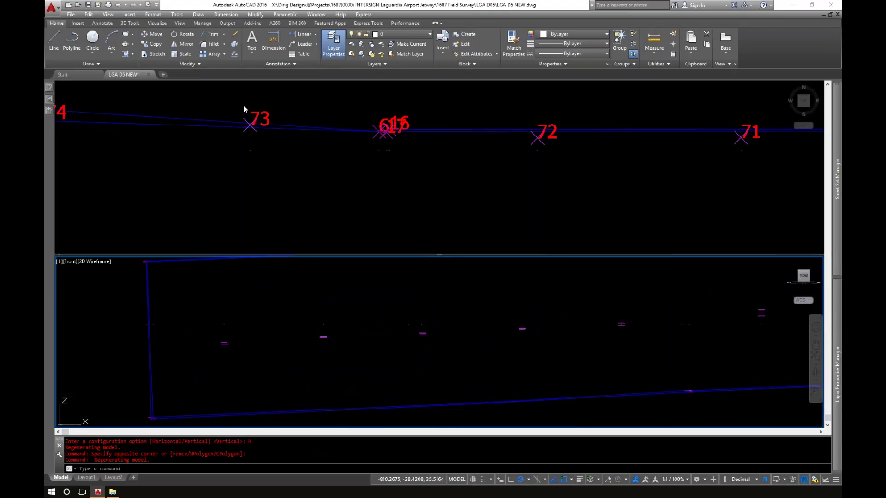
pyautogui.click(245, 132)
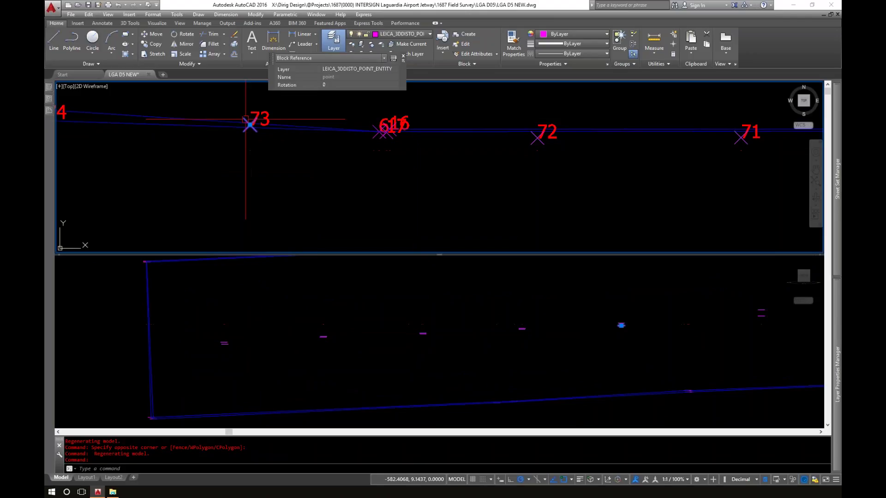
pyautogui.click(599, 373)
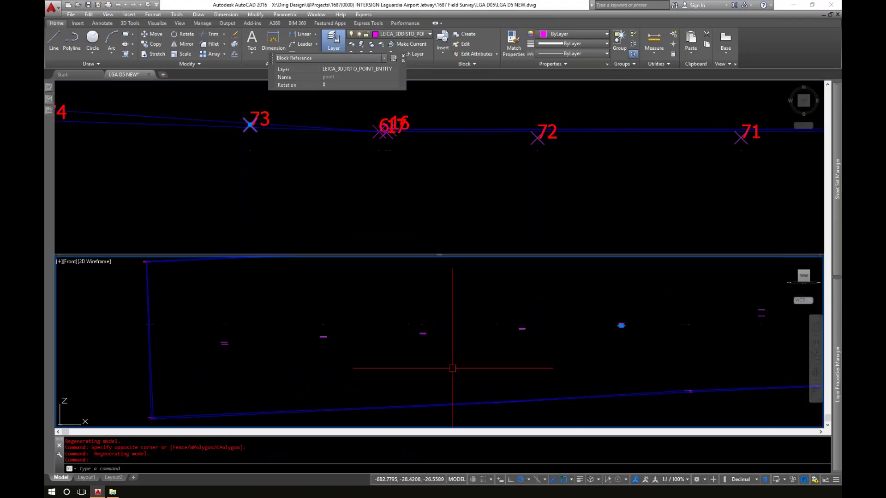
pyautogui.moveTo(632, 343); pyautogui.dragTo(468, 358, button='middle')
pyautogui.press('Escape')
# - Pan both viewports to frame the jetway, testing selections of its plan edges
pyautogui.scroll(-2, 393, 357)
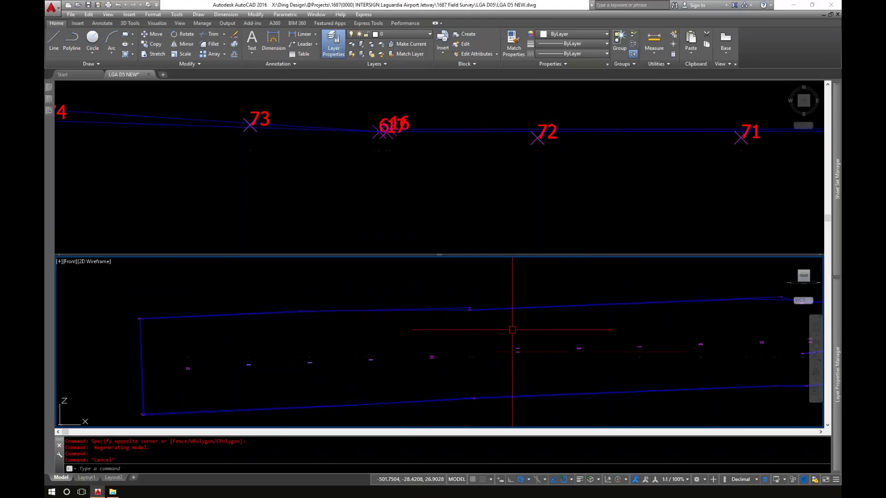
pyautogui.moveTo(506, 340); pyautogui.dragTo(452, 313, button='middle')
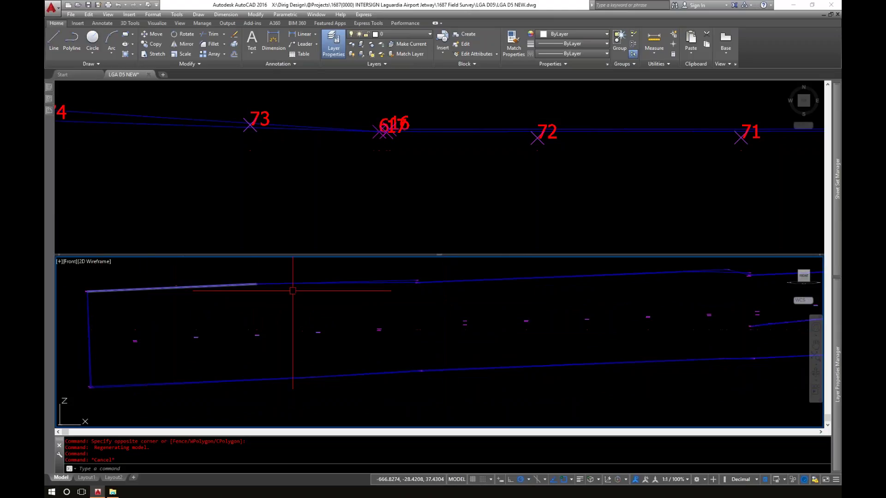
pyautogui.moveTo(629, 340); pyautogui.dragTo(375, 350, button='middle')
pyautogui.moveTo(660, 327); pyautogui.dragTo(351, 330, button='middle')
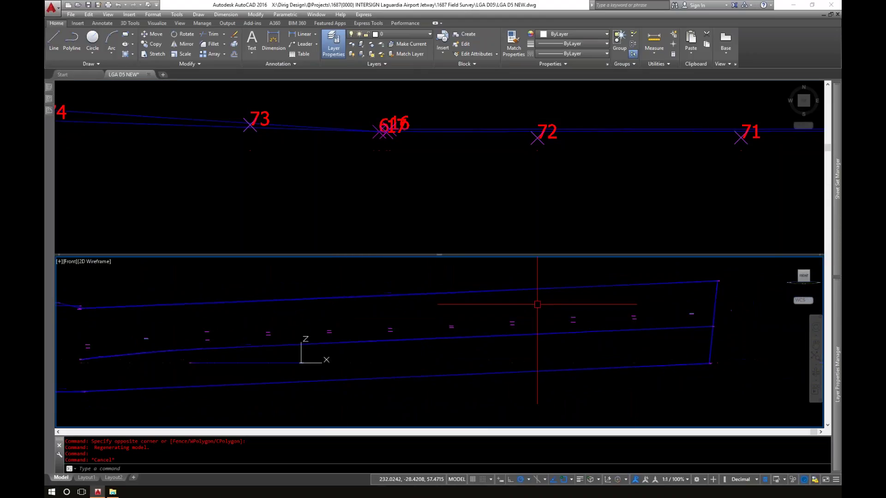
pyautogui.click(475, 192)
pyautogui.scroll(-5, 438, 185)
pyautogui.moveTo(404, 178); pyautogui.dragTo(285, 181, button='middle')
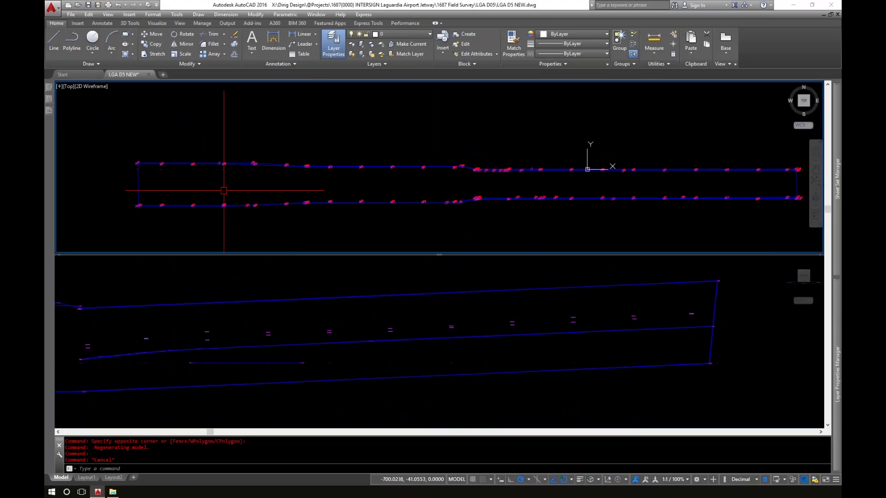
pyautogui.scroll(-2, 217, 177)
pyautogui.click(145, 143)
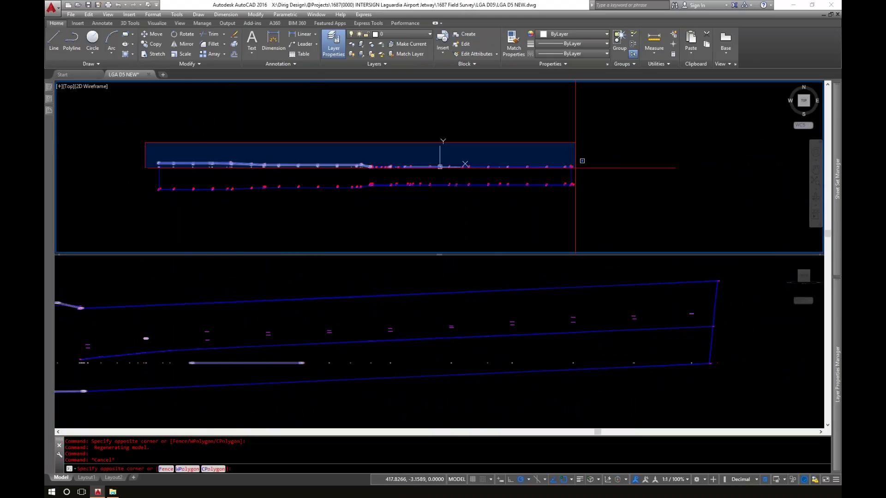
pyautogui.press('Escape')
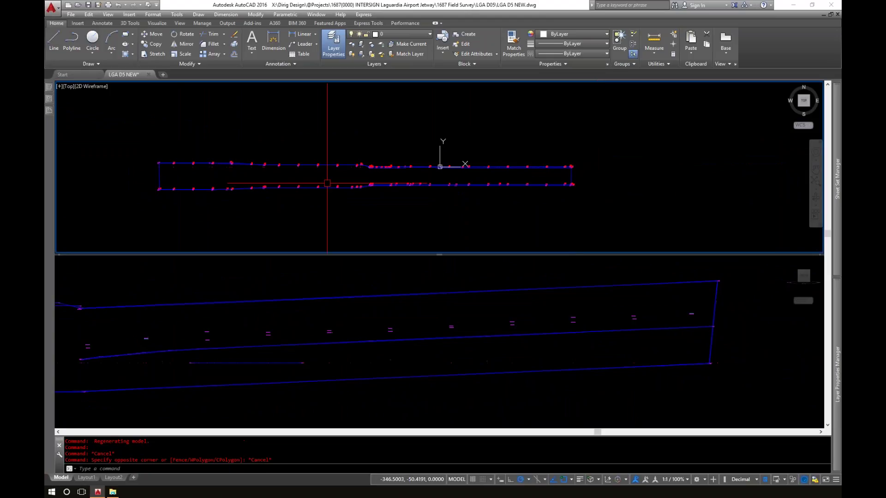
pyautogui.click(94, 180)
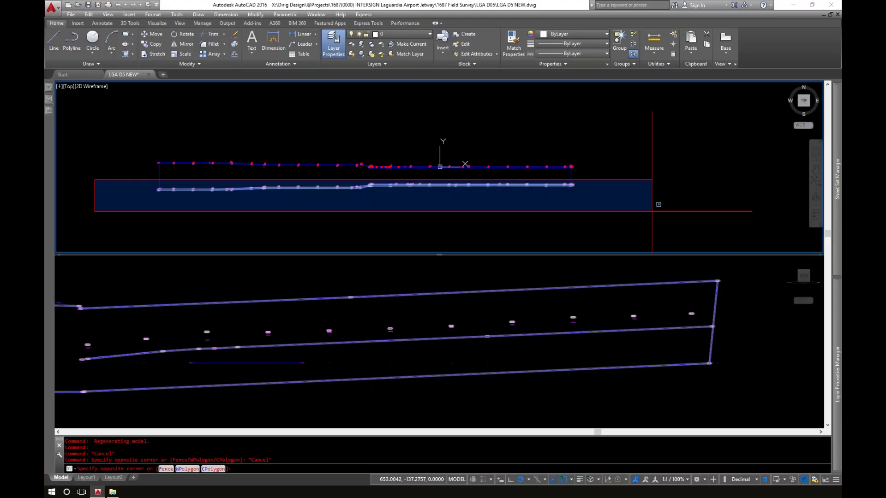
pyautogui.press('Escape')
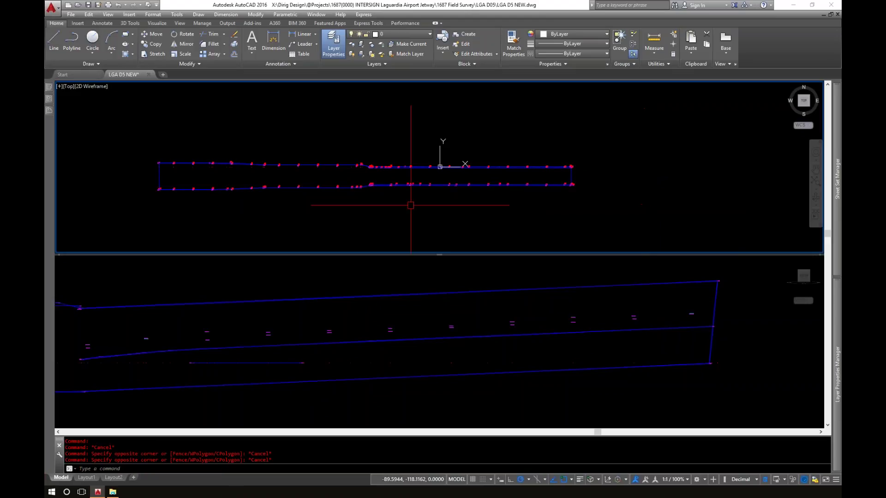
# - Crossing-select and delete the left vertical line, then bring up the LGA D05 folder
pyautogui.click(386, 313)
pyautogui.scroll(-3, 386, 313)
pyautogui.scroll(2, 317, 317)
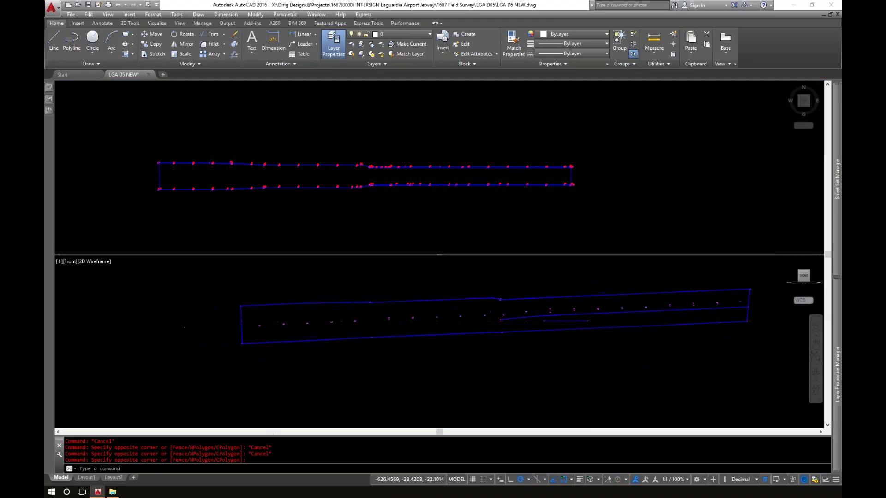
pyautogui.middleClick(317, 317)
pyautogui.middleClick(317, 316)
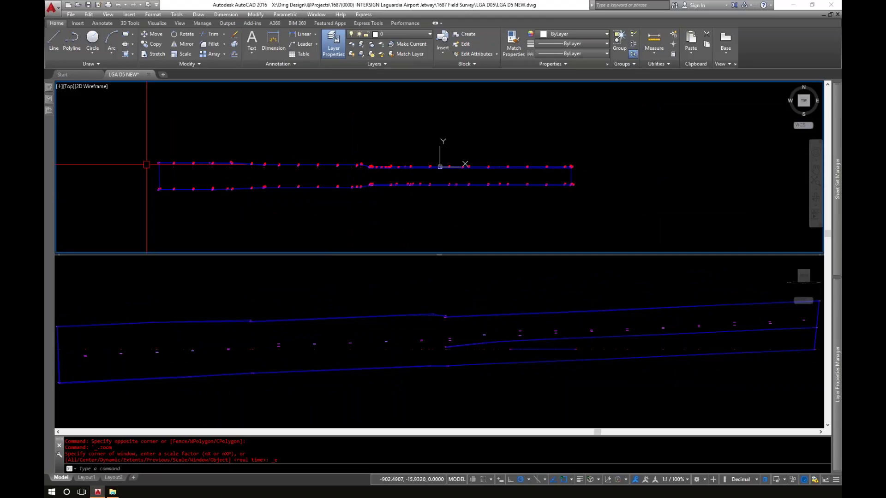
pyautogui.scroll(2, 154, 160)
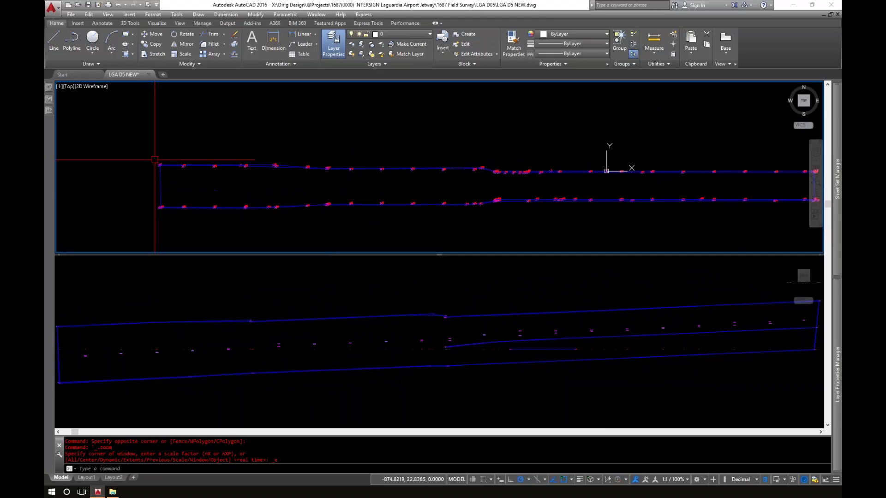
pyautogui.click(179, 189)
pyautogui.click(155, 185)
pyautogui.press('Escape')
pyautogui.click(164, 185)
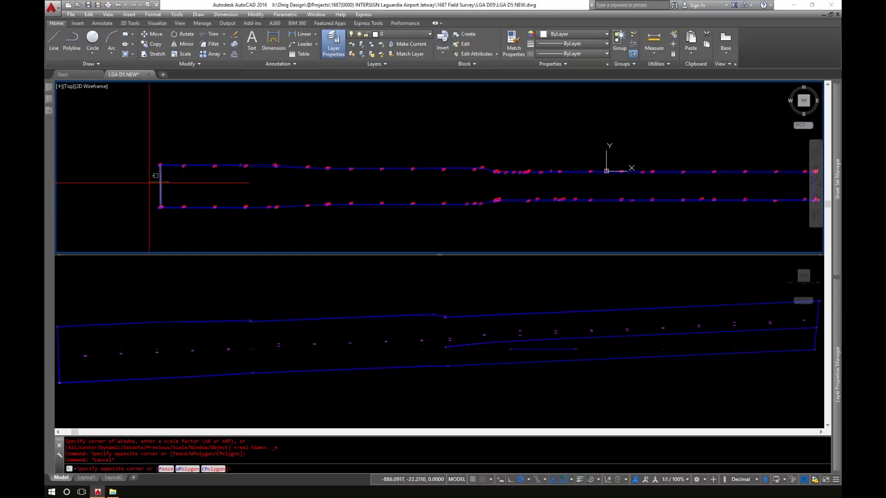
pyautogui.click(144, 184)
pyautogui.press('Delete')
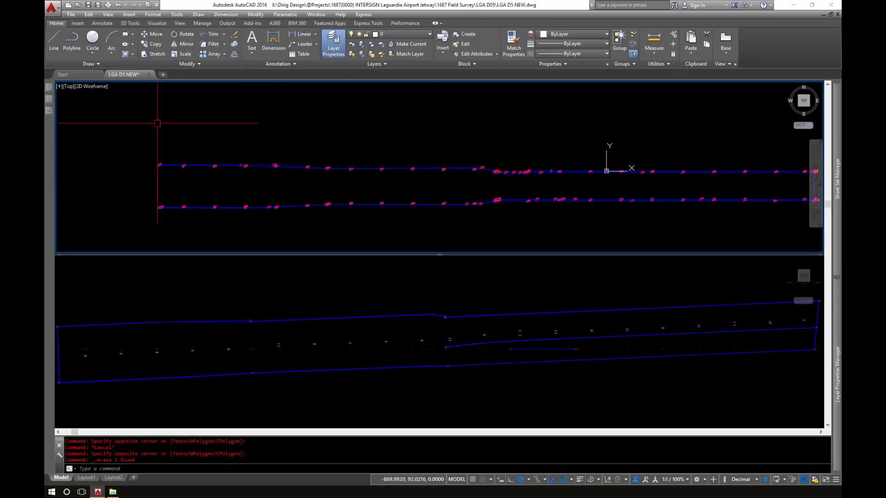
pyautogui.moveTo(119, 81)
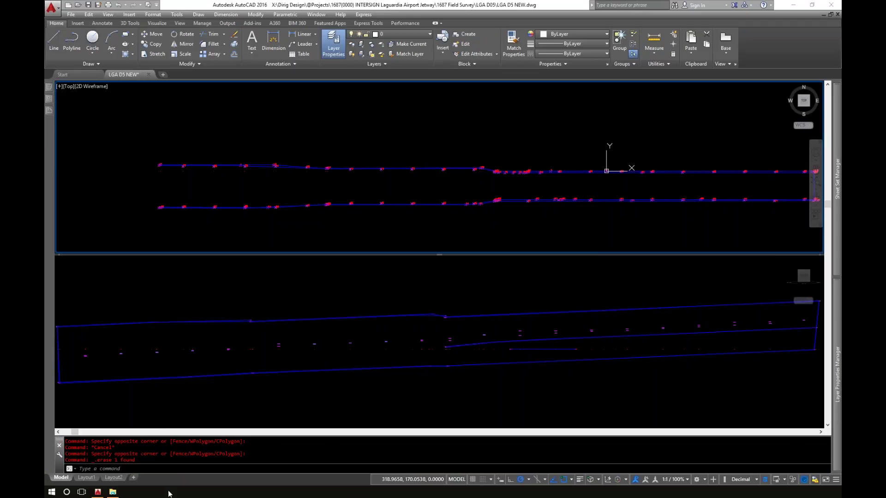
pyautogui.click(113, 492)
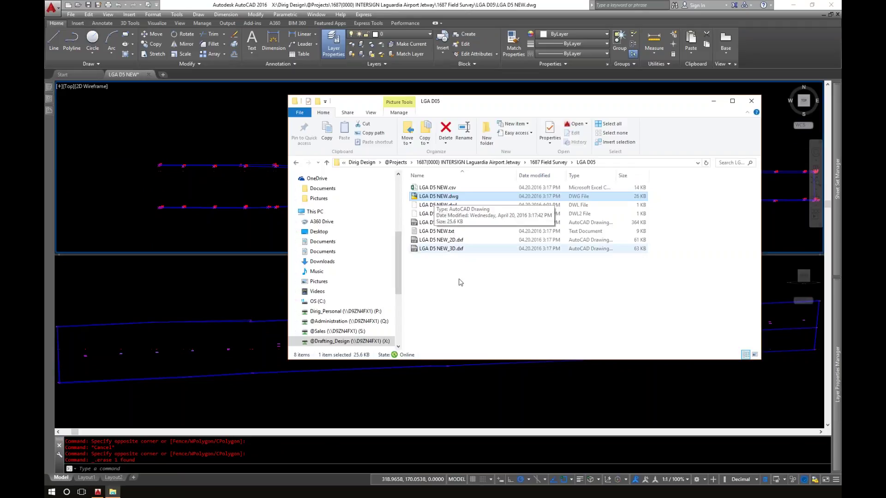
# - Return to the AutoCAD drawing, clear stray selection windows and open the File menu
pyautogui.click(272, 295)
pyautogui.click(356, 222)
pyautogui.press('Escape')
pyautogui.click(344, 222)
pyautogui.press('Escape')
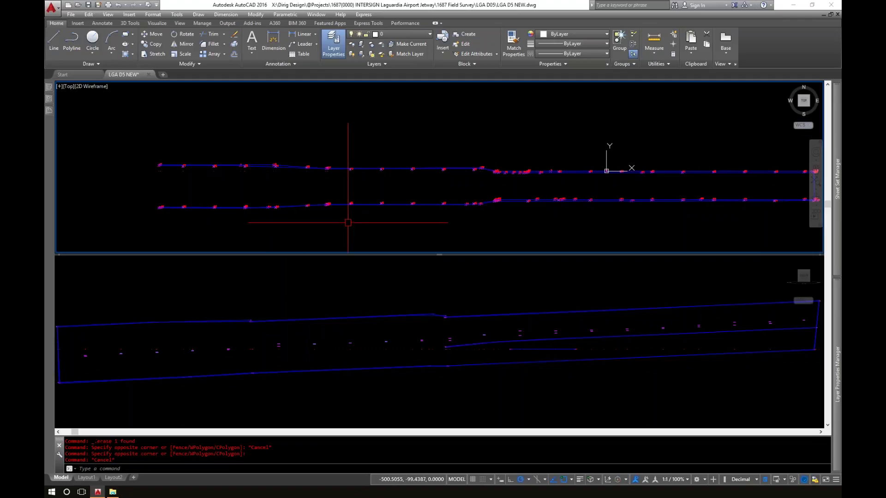
pyautogui.click(71, 15)
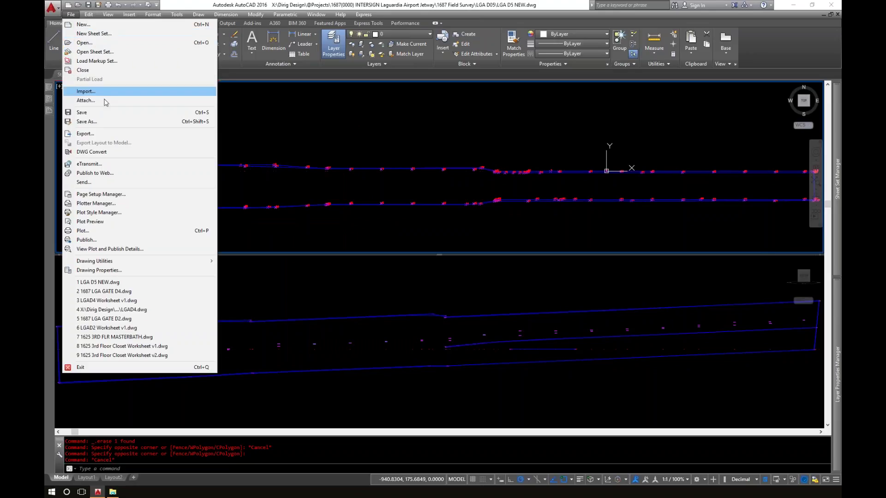
# - Save the drawing as LGAD5 Worksheet v1.dwg in the Laguardia Airport Jetway folder
pyautogui.click(92, 122)
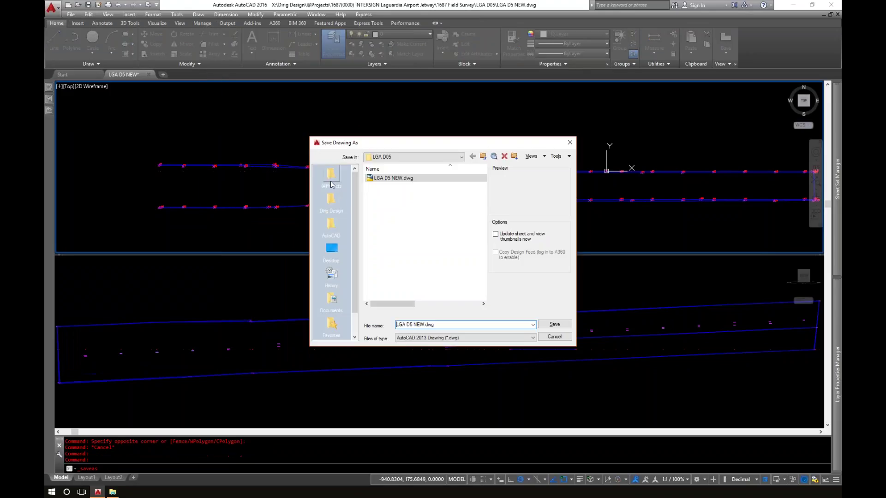
pyautogui.click(482, 156)
pyautogui.click(483, 157)
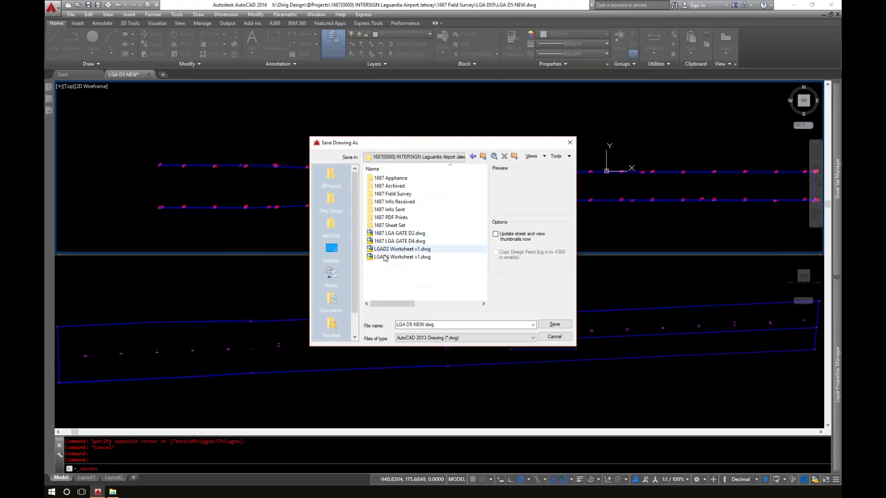
pyautogui.click(383, 257)
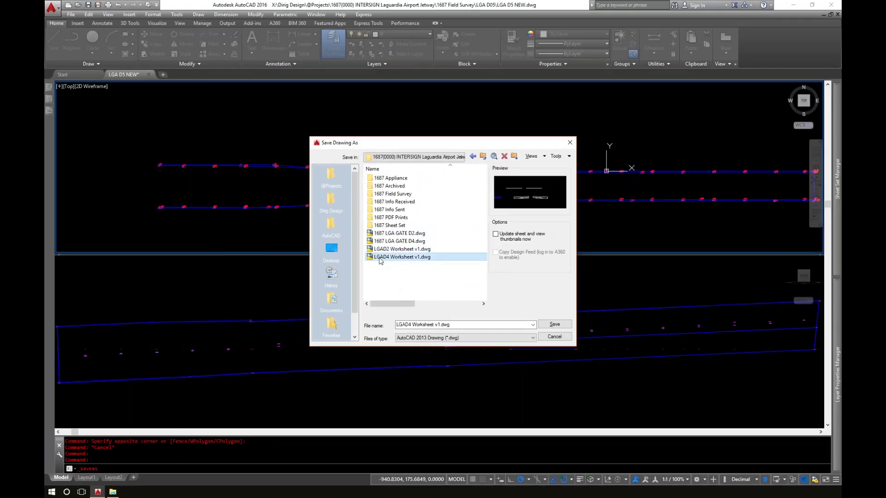
pyautogui.click(408, 325)
pyautogui.click(409, 326)
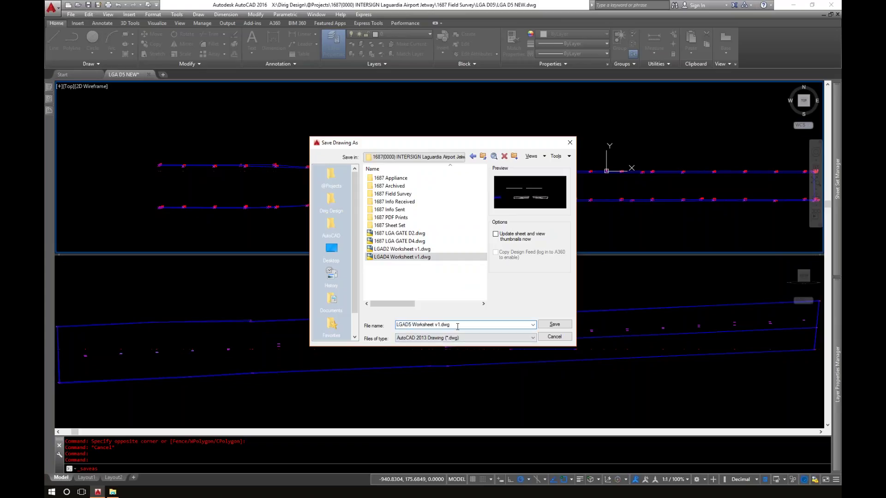
pyautogui.click(554, 324)
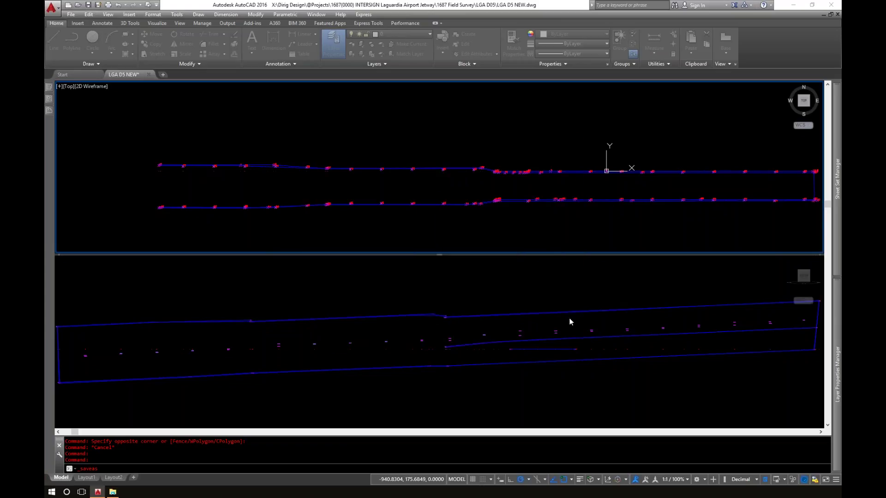
pyautogui.scroll(-2, 526, 229)
pyautogui.click(524, 229)
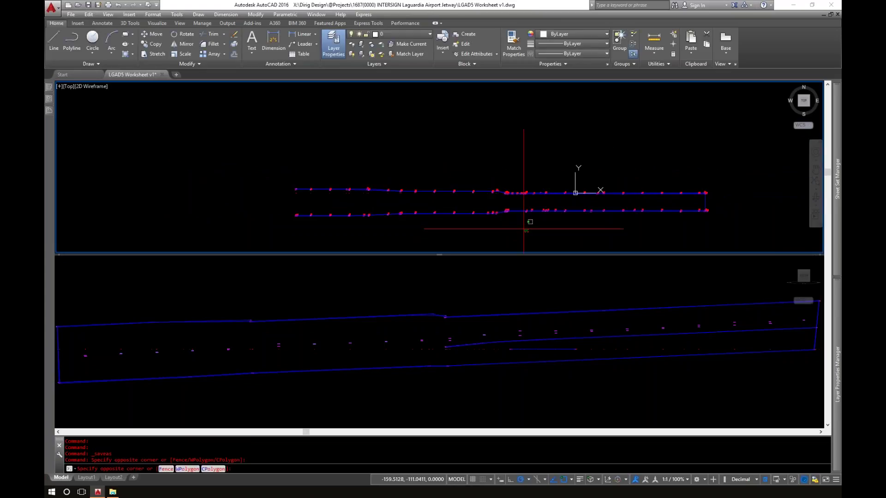
# - Crossing-select and erase the vertical line at the right end of the point rows
pyautogui.press('Escape')
pyautogui.scroll(-2, 418, 237)
pyautogui.moveTo(425, 227); pyautogui.dragTo(417, 198, button='middle')
pyautogui.scroll(2, 418, 208)
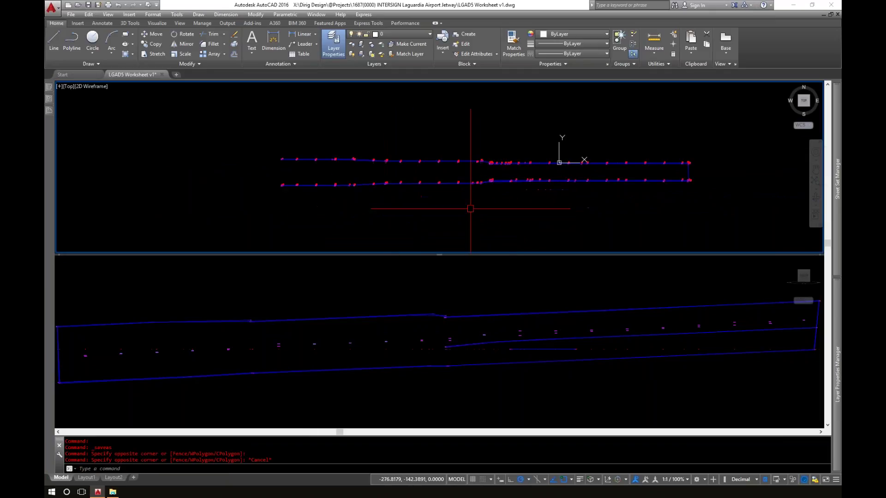
pyautogui.scroll(3, 665, 172)
pyautogui.click(668, 169)
pyautogui.click(552, 172)
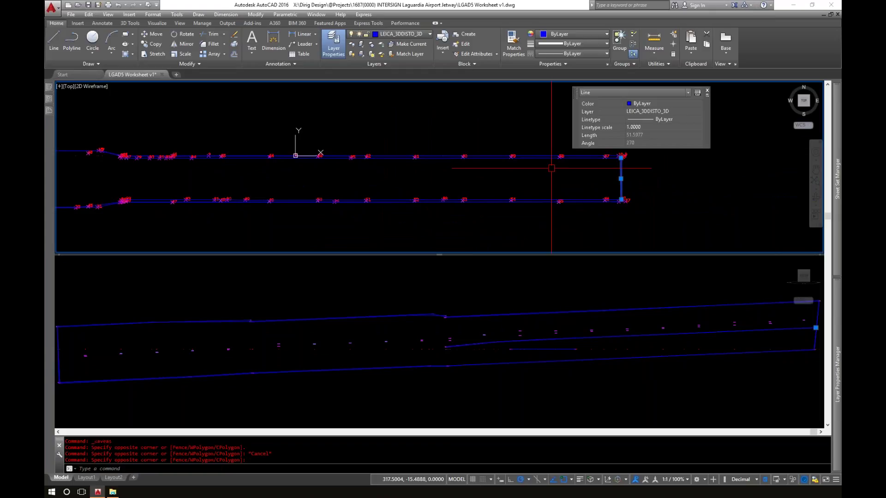
pyautogui.press('Escape')
pyautogui.click(643, 178)
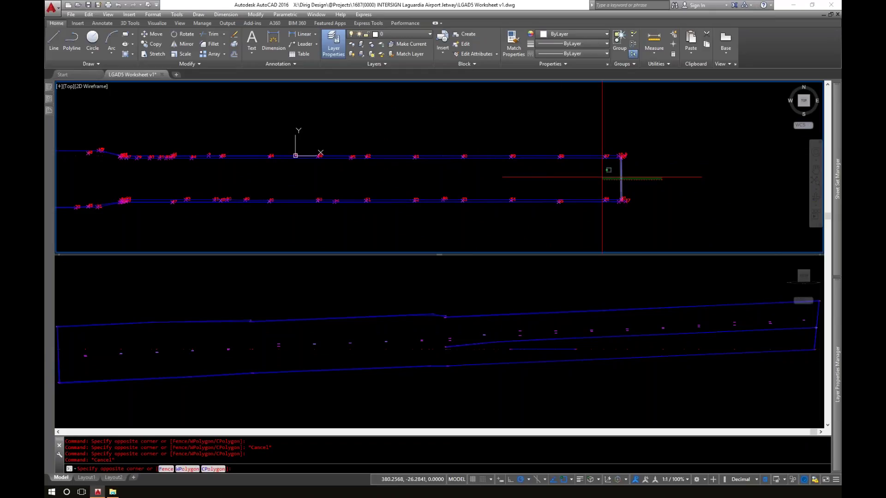
pyautogui.click(602, 175)
pyautogui.press('Delete')
# - Pick one survey point and use Select Similar to gather all 93 points
pyautogui.scroll(-2, 609, 179)
pyautogui.moveTo(164, 188); pyautogui.dragTo(314, 188, button='middle')
pyautogui.scroll(3, 234, 148)
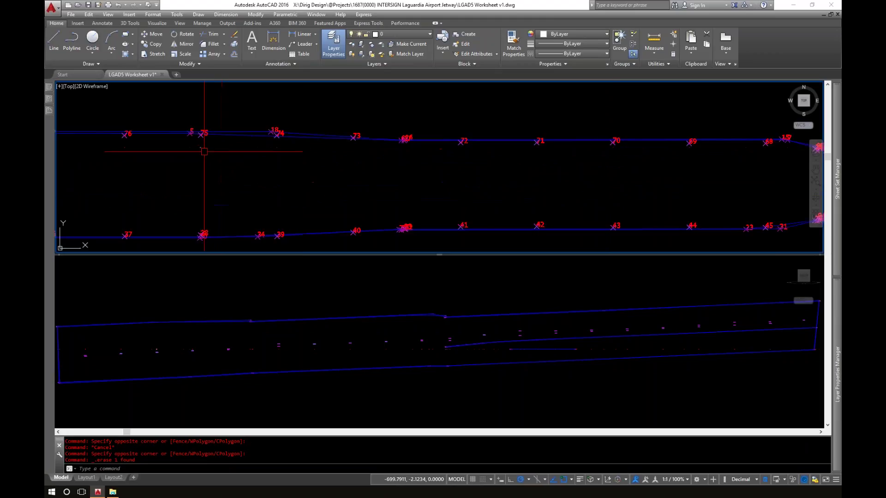
pyautogui.click(234, 171)
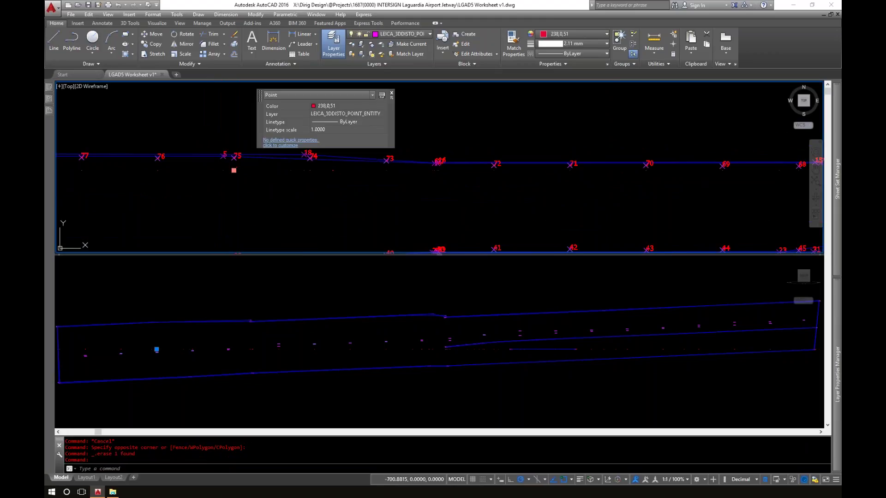
pyautogui.rightClick(234, 171)
pyautogui.click(271, 301)
pyautogui.scroll(-1, 289, 233)
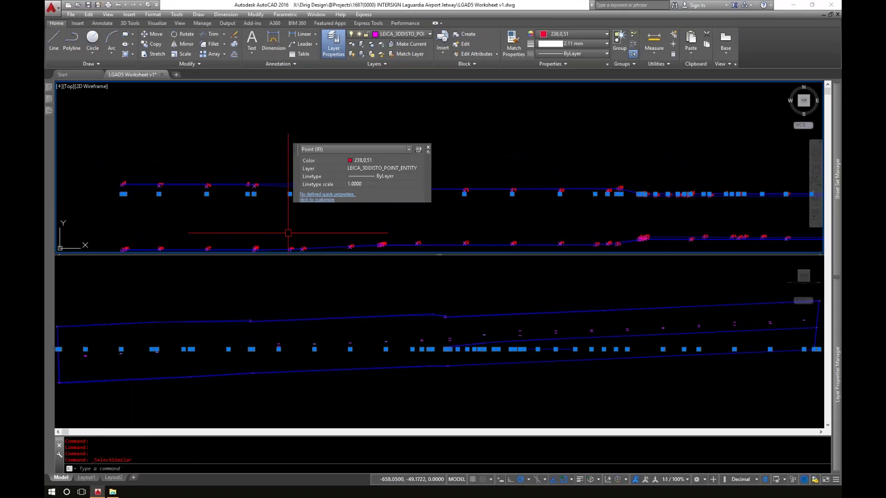
pyautogui.scroll(-1, 288, 233)
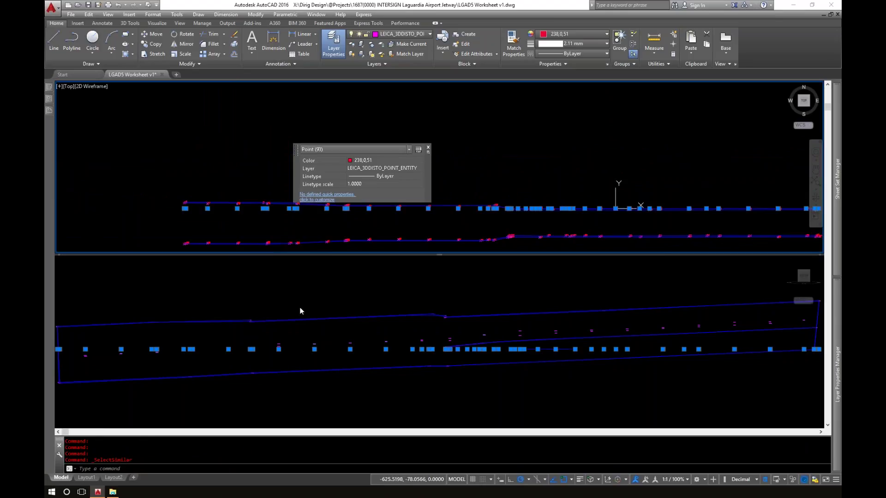
# - Hide the 93 selected survey points with Isolate > Hide Objects
pyautogui.rightClick(208, 208)
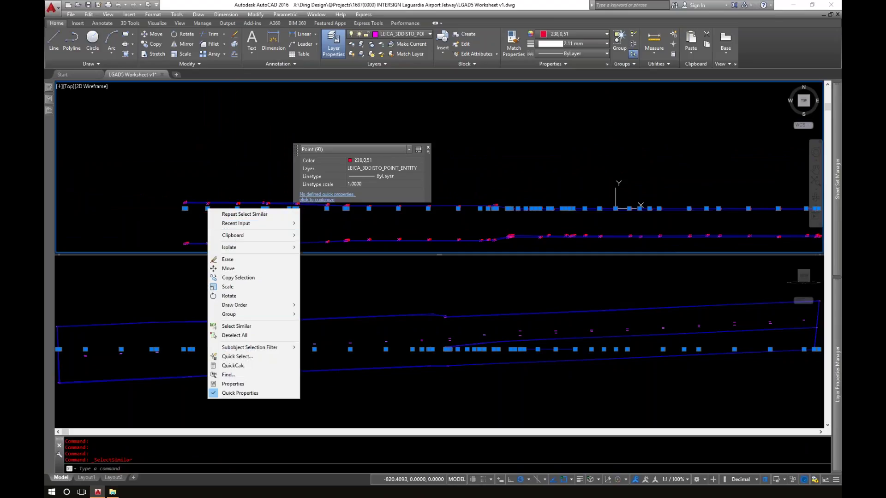
pyautogui.moveTo(229, 247)
pyautogui.click(325, 257)
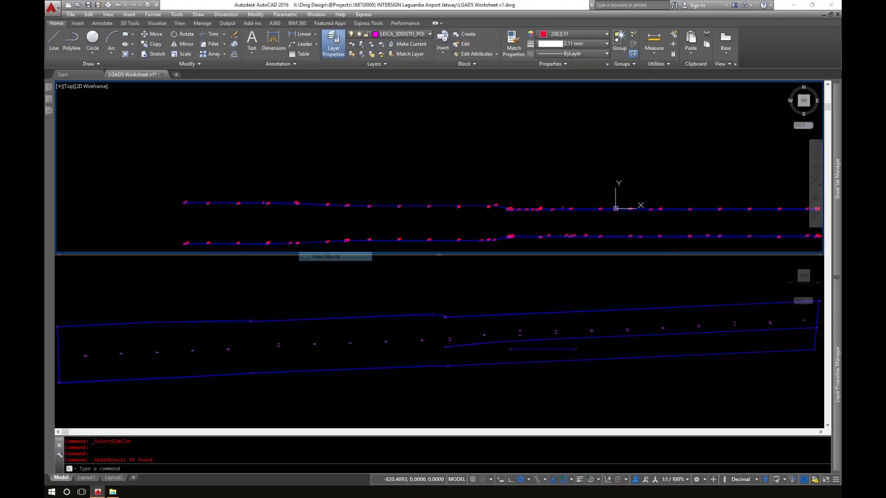
pyautogui.click(302, 218)
pyautogui.press('Escape')
pyautogui.scroll(-3, 295, 214)
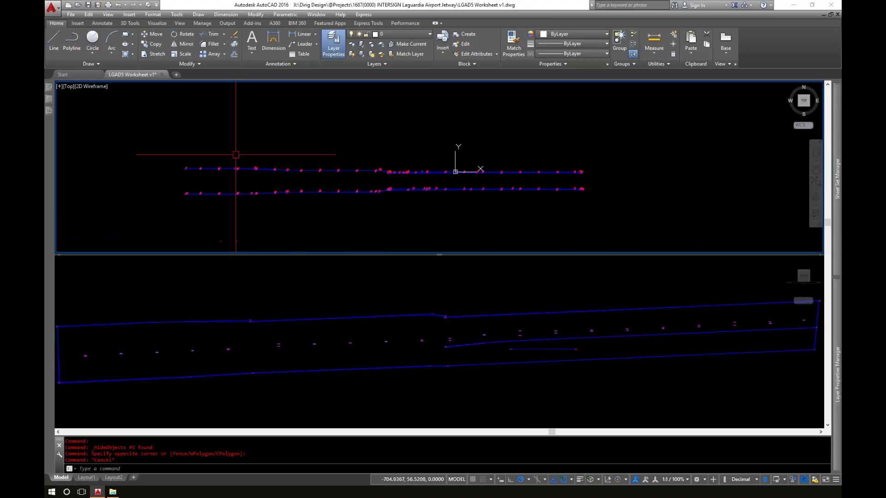
# - Hide the lower row's 137 objects, then undo that hide with Ctrl+Z
pyautogui.click(148, 135)
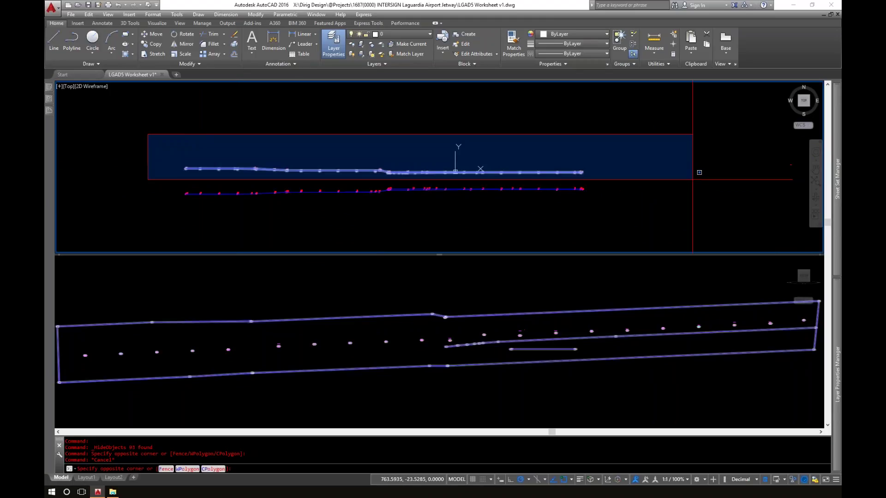
pyautogui.press('Escape')
pyautogui.click(156, 181)
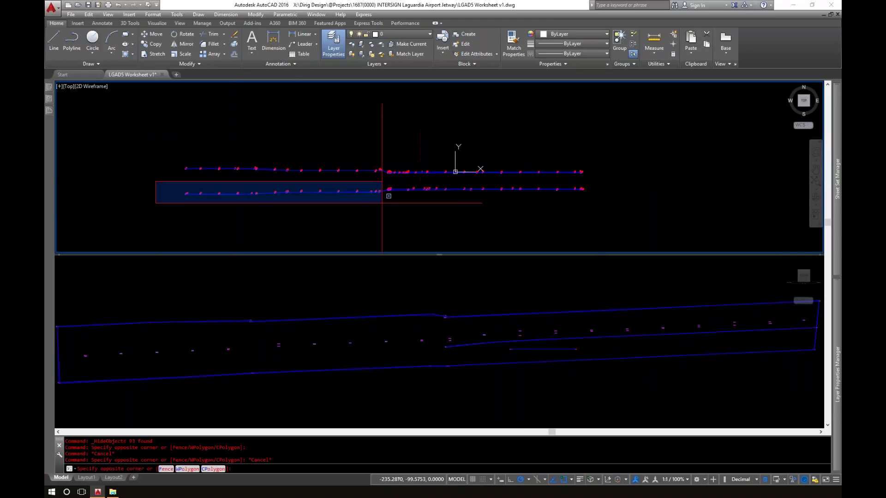
pyautogui.click(666, 210)
pyautogui.rightClick(618, 190)
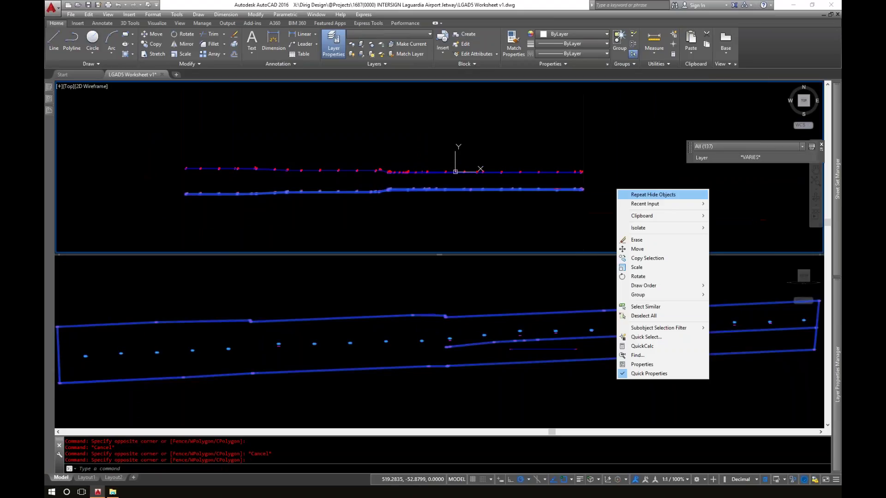
pyautogui.moveTo(665, 227)
pyautogui.click(734, 236)
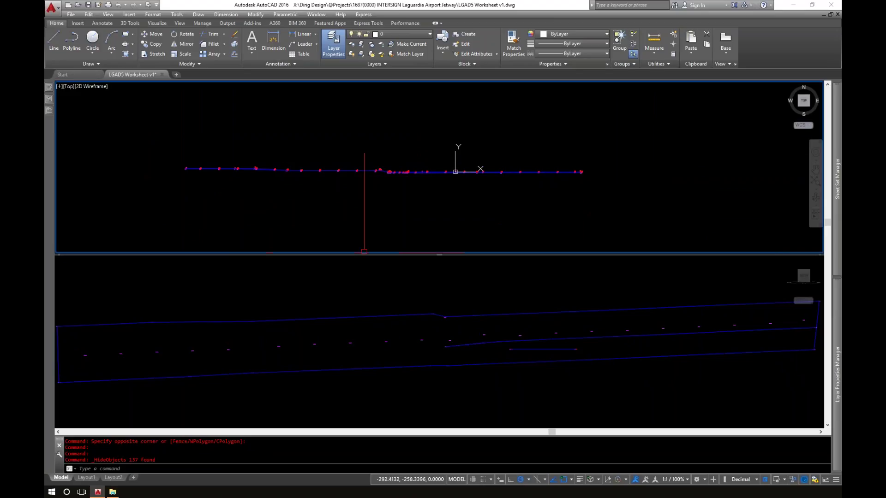
pyautogui.click(356, 130)
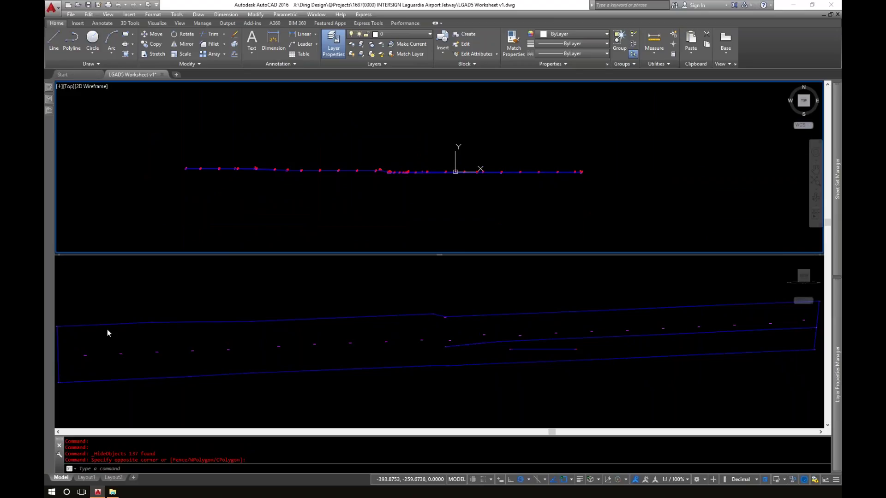
pyautogui.hotkey('ctrl', 'z')
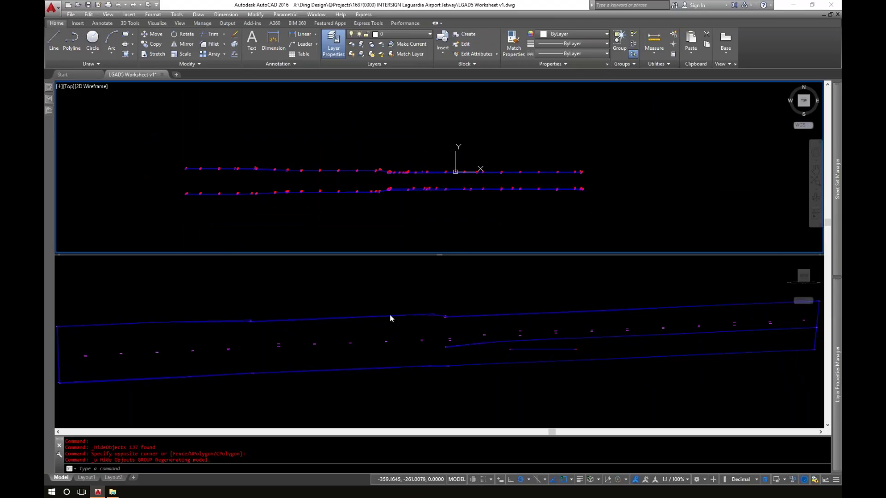
pyautogui.click(419, 326)
pyautogui.scroll(-2, 429, 314)
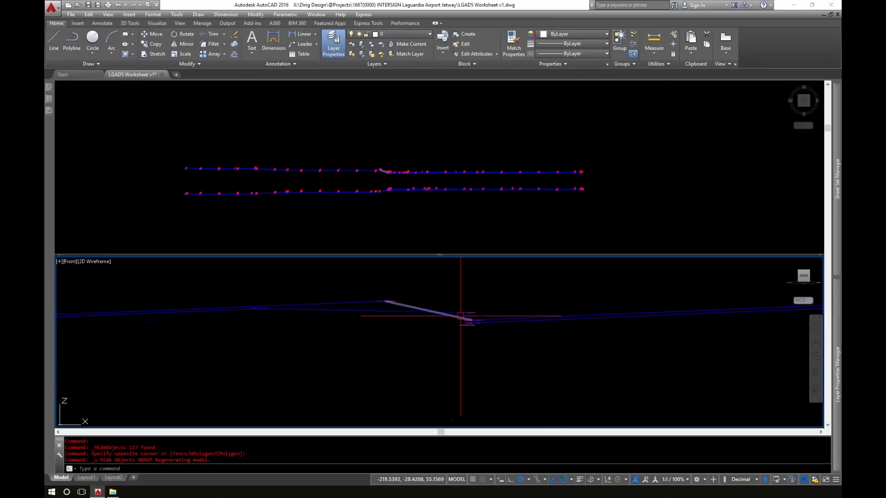
# - Window-select the lower row's 137 objects in plan and hide them with Isolate > Hide Objects
pyautogui.click(175, 178)
pyautogui.press('Escape')
pyautogui.click(165, 179)
pyautogui.click(658, 198)
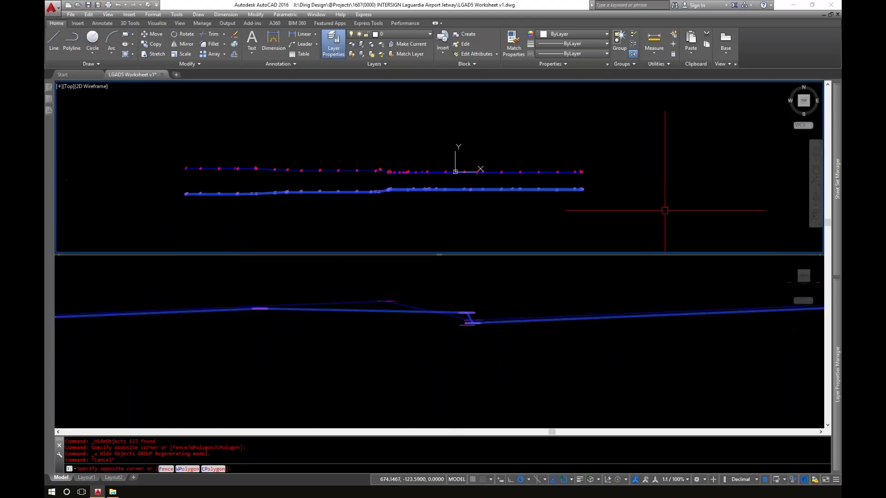
pyautogui.rightClick(666, 212)
pyautogui.moveTo(688, 250)
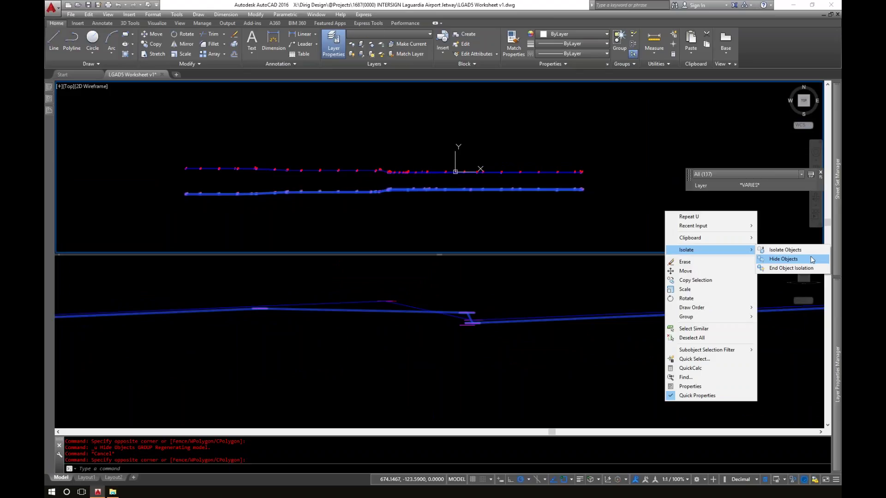
pyautogui.click(780, 260)
# - In the front elevation, pick three point markers to inspect, then clear the selection
pyautogui.click(382, 359)
pyautogui.moveTo(346, 336); pyautogui.dragTo(343, 277, button='middle')
pyautogui.click(379, 290)
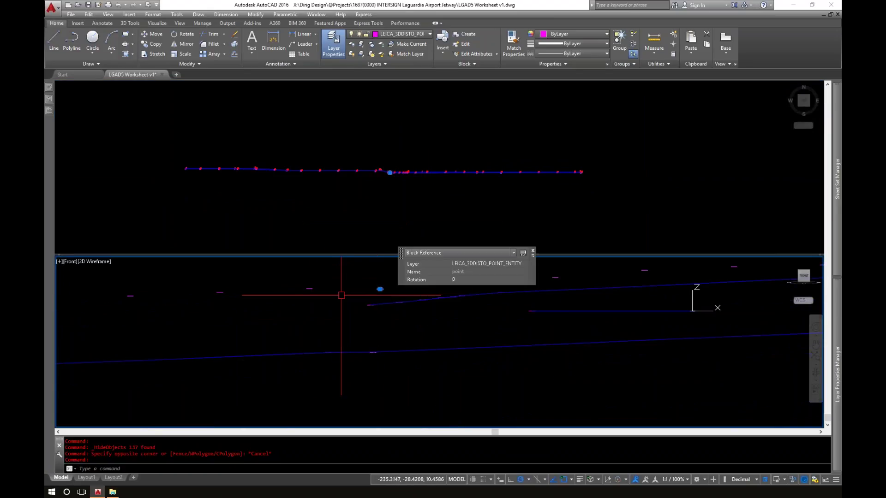
pyautogui.click(308, 290)
pyautogui.click(220, 293)
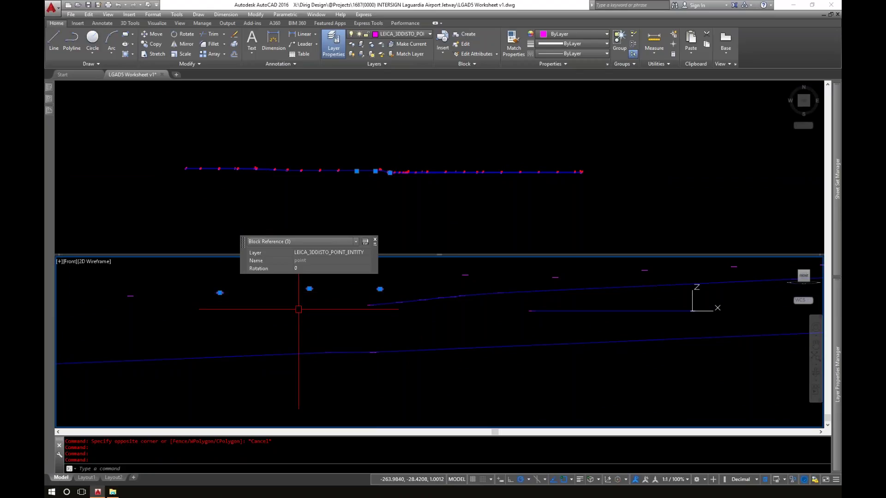
pyautogui.press('Escape')
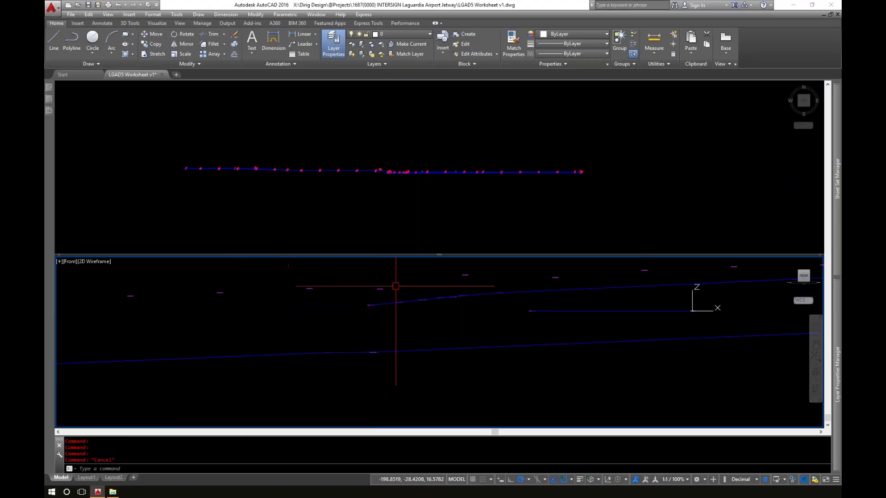
pyautogui.click(362, 179)
pyautogui.scroll(10, 340, 168)
# - Open the 'point' block in the Block Editor
pyautogui.click(426, 208)
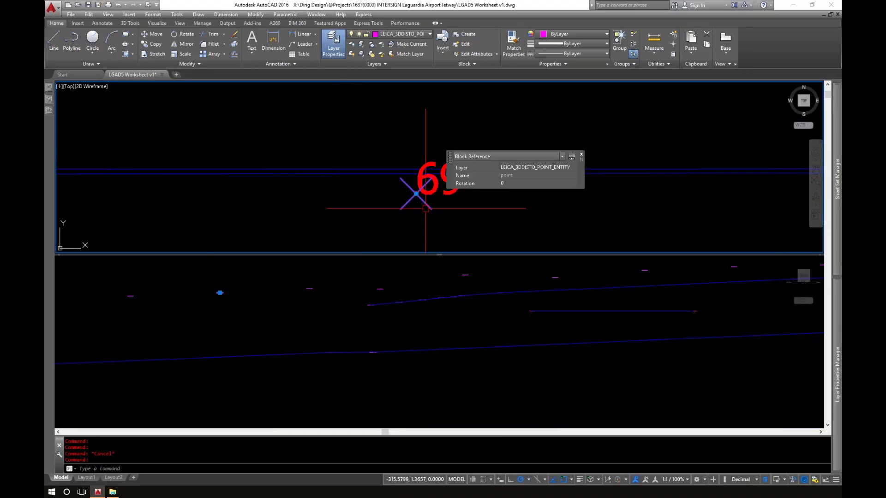
pyautogui.click(362, 189)
pyautogui.press('Escape')
pyautogui.press('Escape')
pyautogui.press('Escape')
pyautogui.press('Escape')
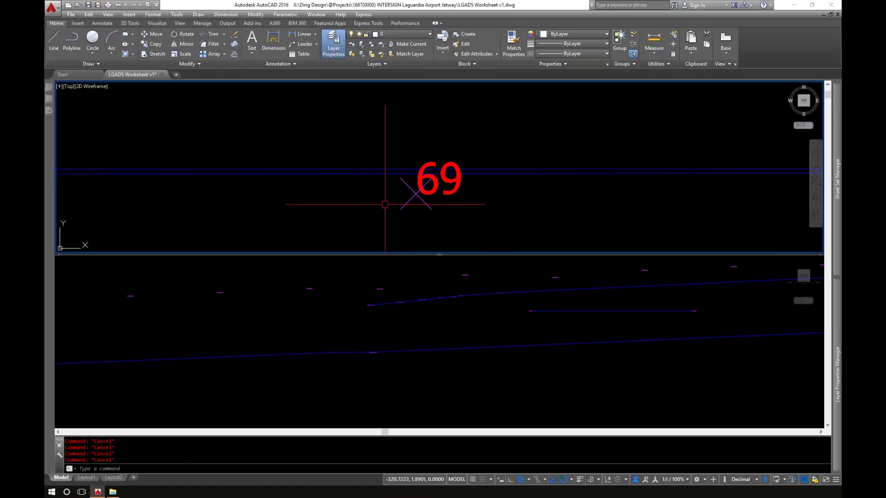
pyautogui.write('e')
pyautogui.press('Return')
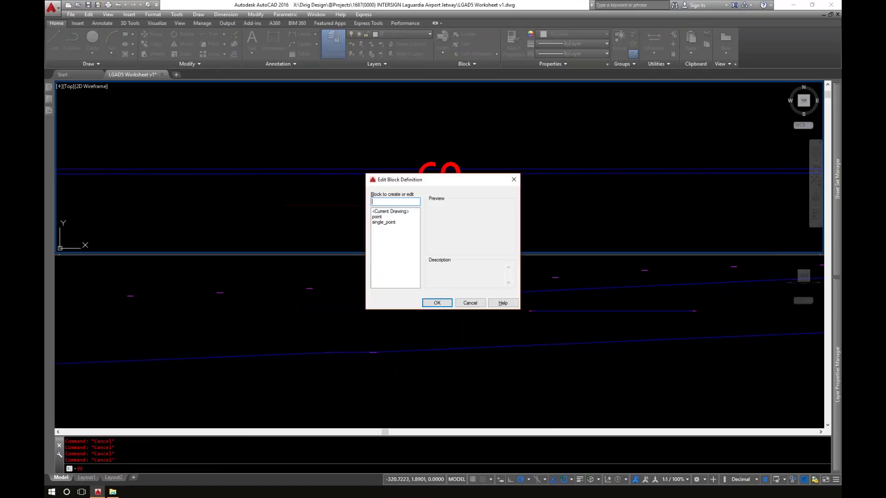
pyautogui.click(383, 218)
pyautogui.click(383, 223)
pyautogui.click(383, 217)
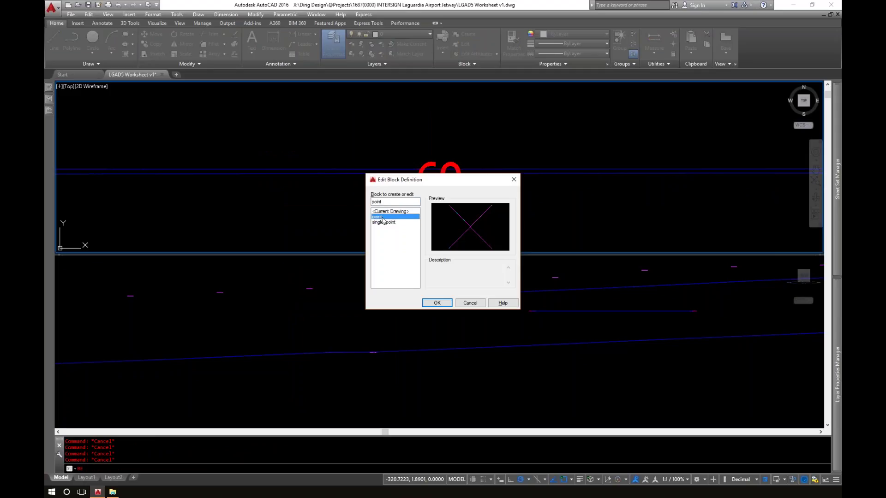
pyautogui.doubleClick(382, 218)
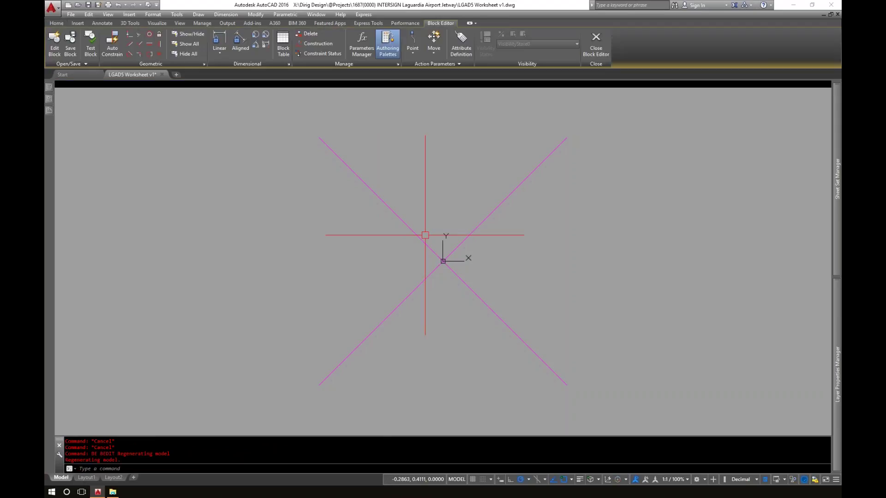
# - Place a point at the block's origin and erase the X's two diagonal lines
pyautogui.click(418, 326)
pyautogui.press('Escape')
pyautogui.press('Escape')
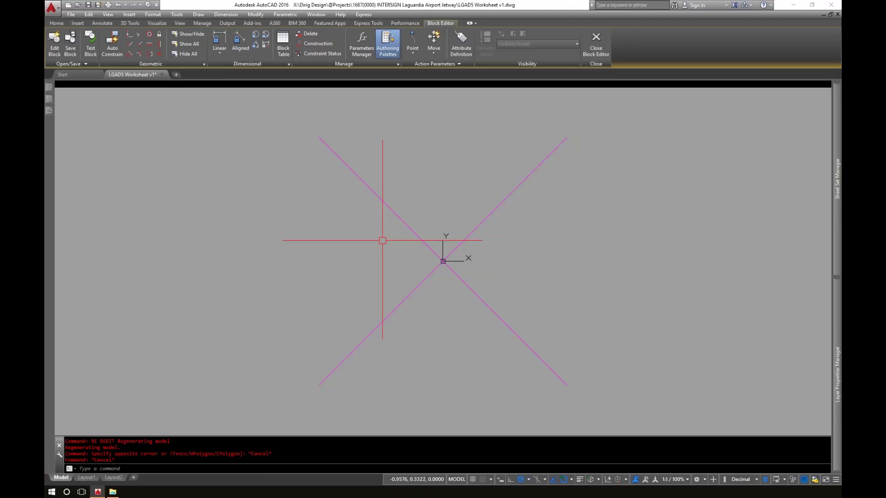
pyautogui.write('p')
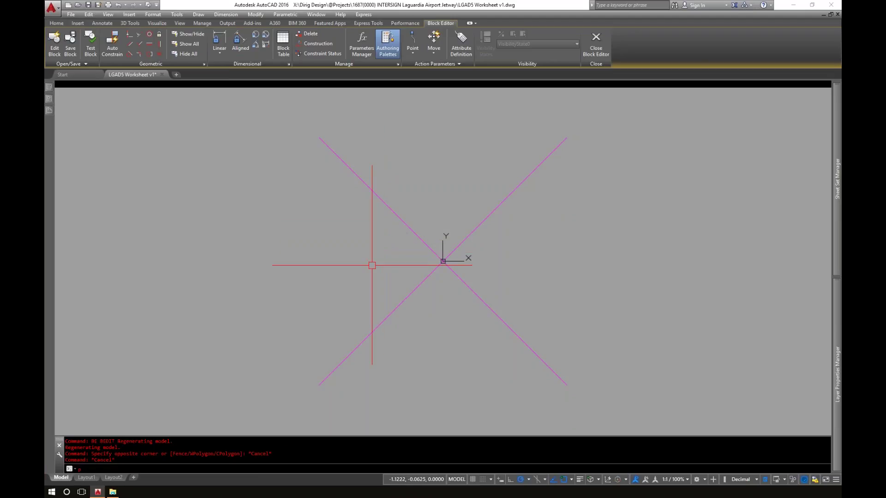
pyautogui.write('oi')
pyautogui.press('Return')
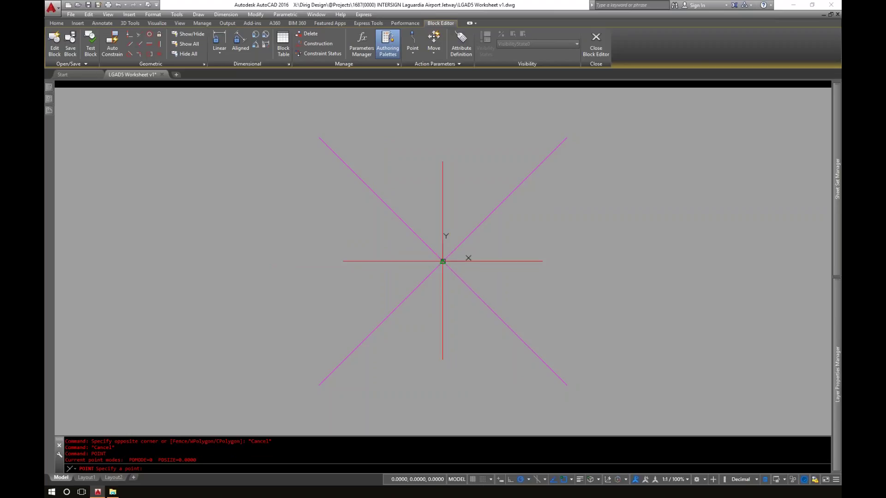
pyautogui.click(443, 261)
pyautogui.click(411, 307)
pyautogui.click(371, 217)
pyautogui.press('Delete')
# - Check the new origin point, then close the Block Editor saving changes to 'point'
pyautogui.click(383, 213)
pyautogui.click(611, 309)
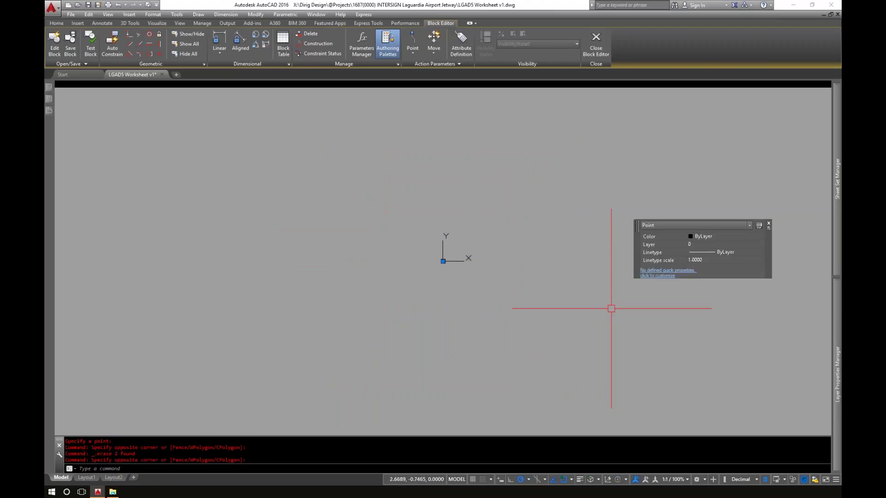
pyautogui.press('Escape')
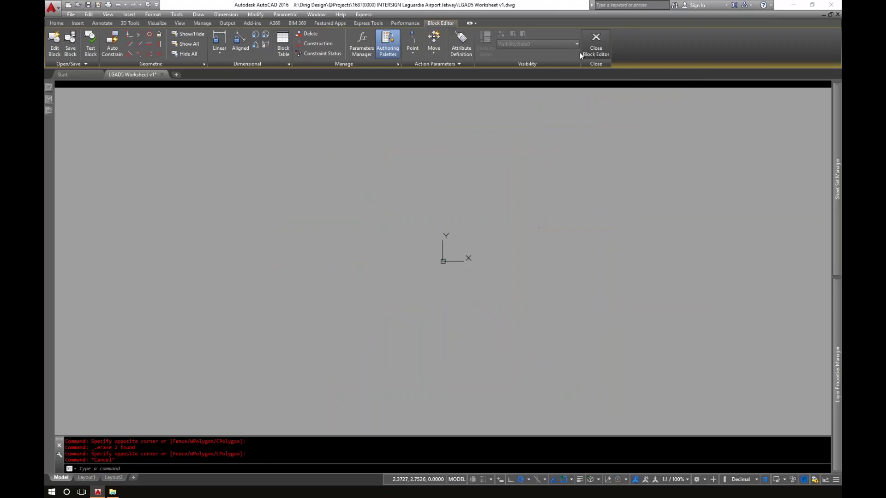
pyautogui.click(596, 42)
pyautogui.click(416, 242)
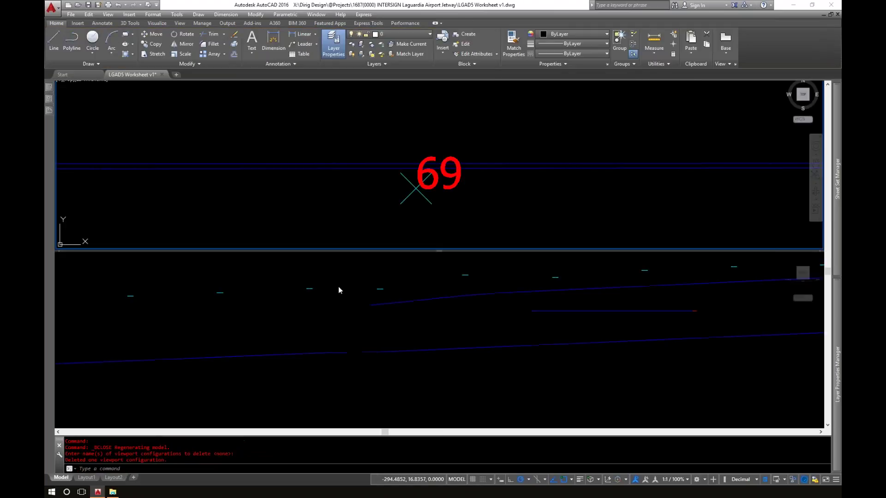
# - Open the single_point block in the Block Editor with BE
pyautogui.click(364, 213)
pyautogui.press('Escape')
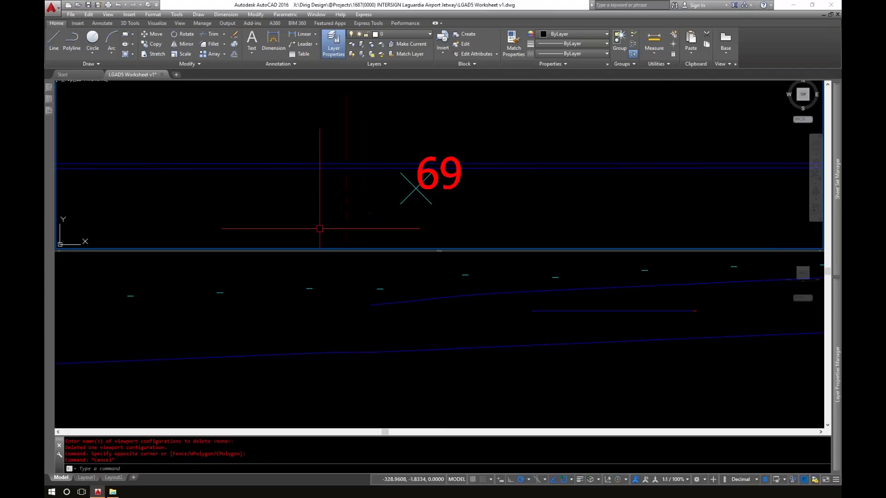
pyautogui.write('be')
pyautogui.press('Return')
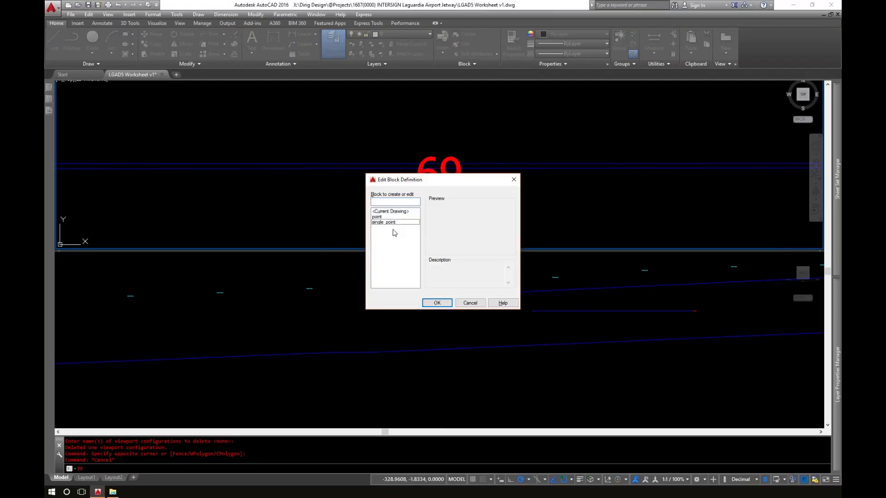
pyautogui.click(441, 303)
pyautogui.press('Return')
pyautogui.click(390, 222)
pyautogui.click(436, 303)
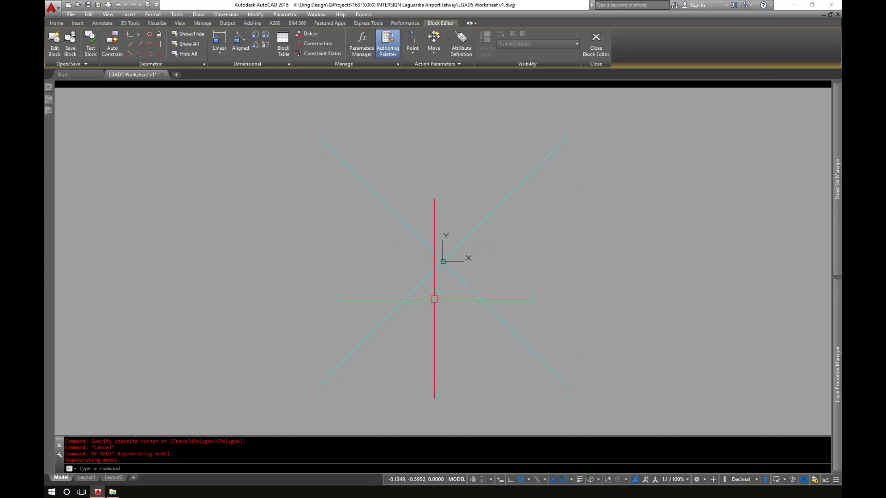
# - Add a point at the origin and erase the two cyan diagonal lines
pyautogui.write('po')
pyautogui.press('Return')
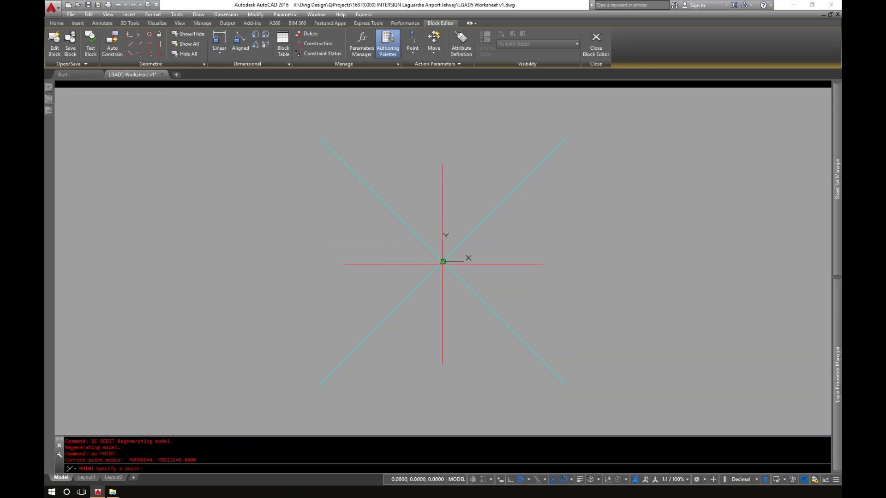
pyautogui.click(430, 302)
pyautogui.click(395, 227)
pyautogui.press('Delete')
# - Check the new point, then close the Block Editor saving changes to single_point
pyautogui.click(370, 215)
pyautogui.click(589, 300)
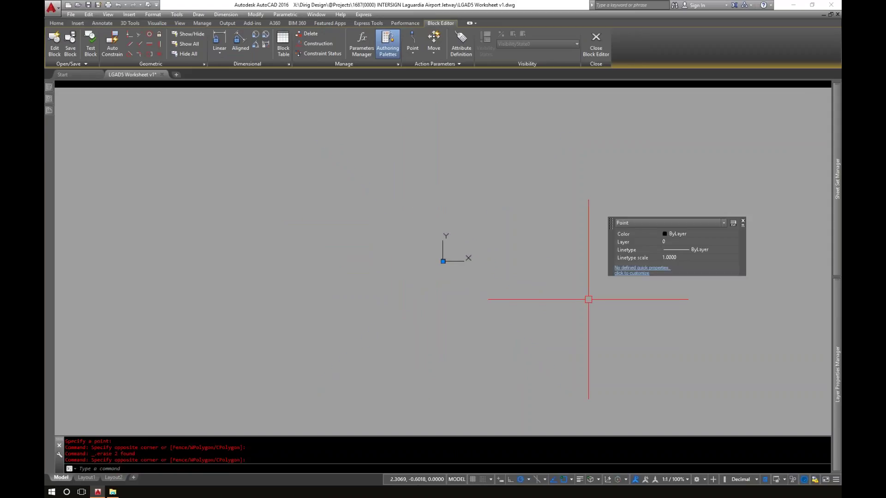
pyautogui.press('Escape')
pyautogui.click(597, 46)
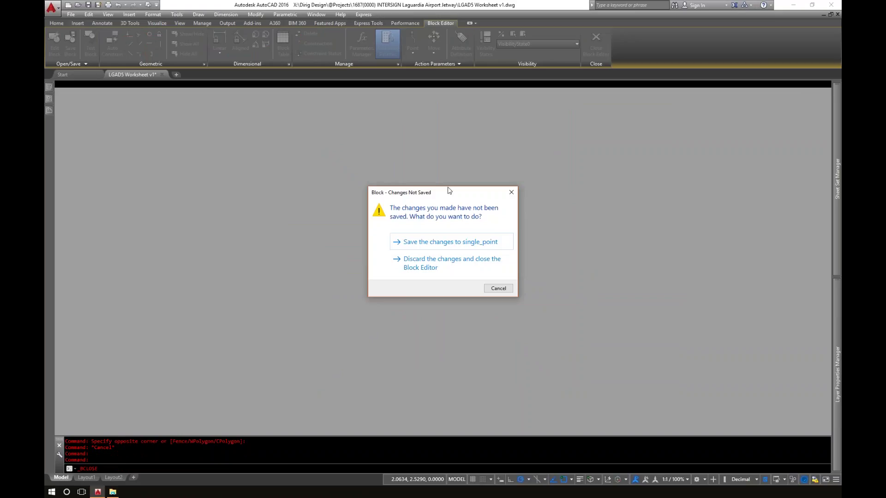
pyautogui.click(443, 244)
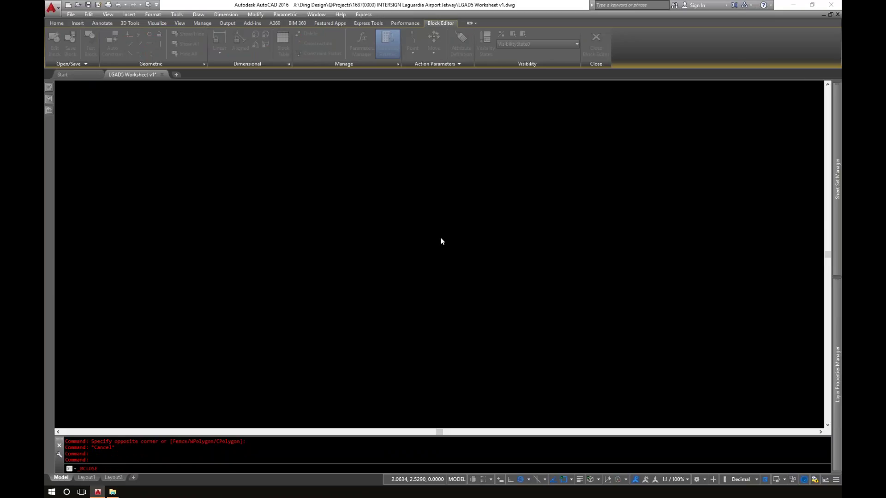
pyautogui.click(334, 316)
pyautogui.press('Escape')
pyautogui.scroll(-3, 329, 335)
pyautogui.scroll(2, 236, 339)
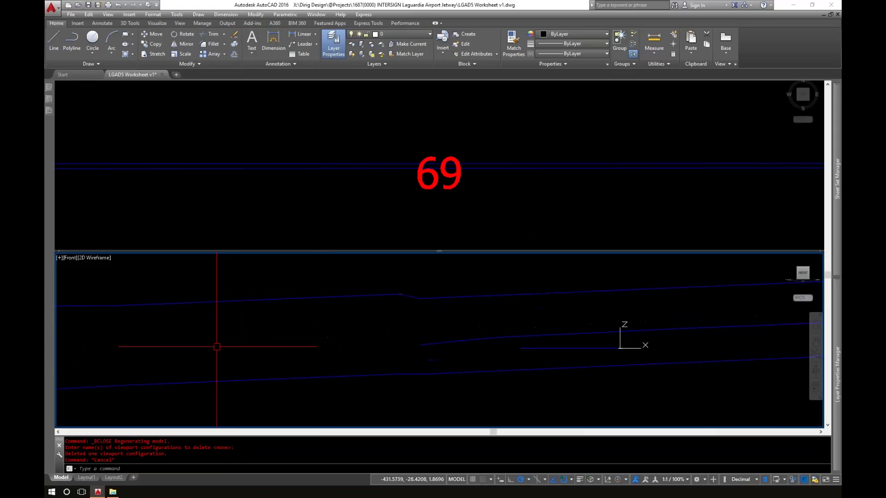
pyautogui.click(192, 336)
pyautogui.press('Escape')
pyautogui.click(302, 325)
pyautogui.click(372, 342)
pyautogui.press('Escape')
pyautogui.click(434, 191)
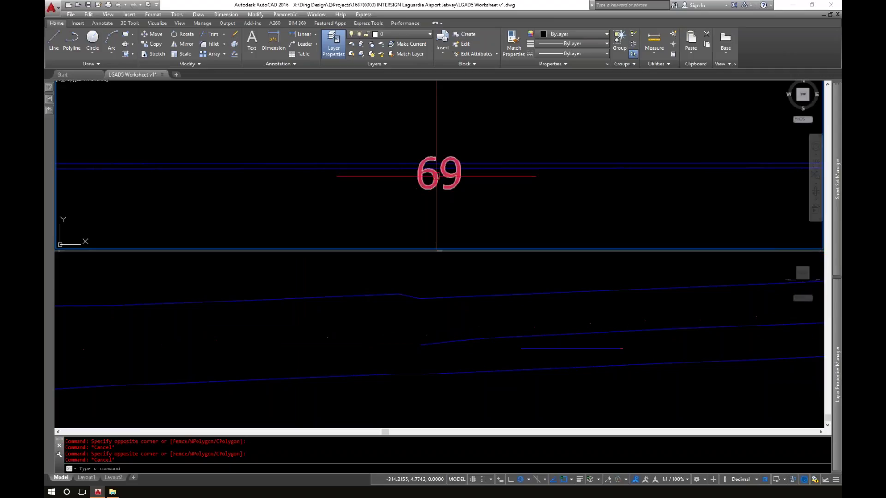
pyautogui.click(386, 204)
pyautogui.scroll(-5, 370, 205)
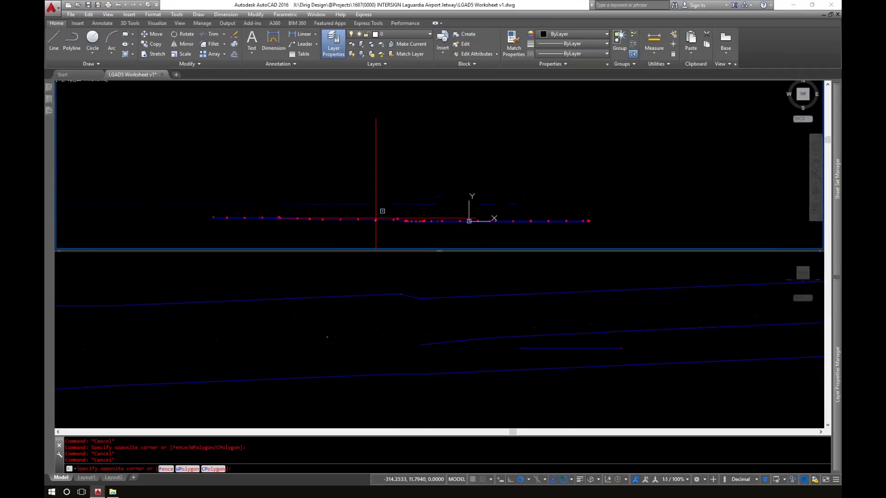
pyautogui.scroll(-3, 379, 158)
pyautogui.press('Escape')
pyautogui.click(395, 290)
pyautogui.scroll(3, 411, 262)
pyautogui.scroll(4, 400, 355)
pyautogui.click(369, 205)
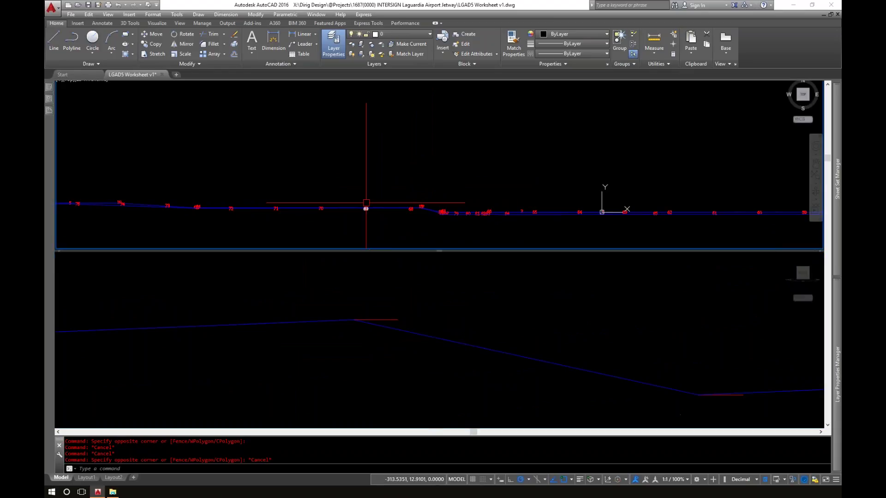
pyautogui.press('Escape')
pyautogui.scroll(5, 367, 203)
pyautogui.click(362, 175)
# - Select all 47 point-number labels matching '69' with Select Similar
pyautogui.rightClick(357, 175)
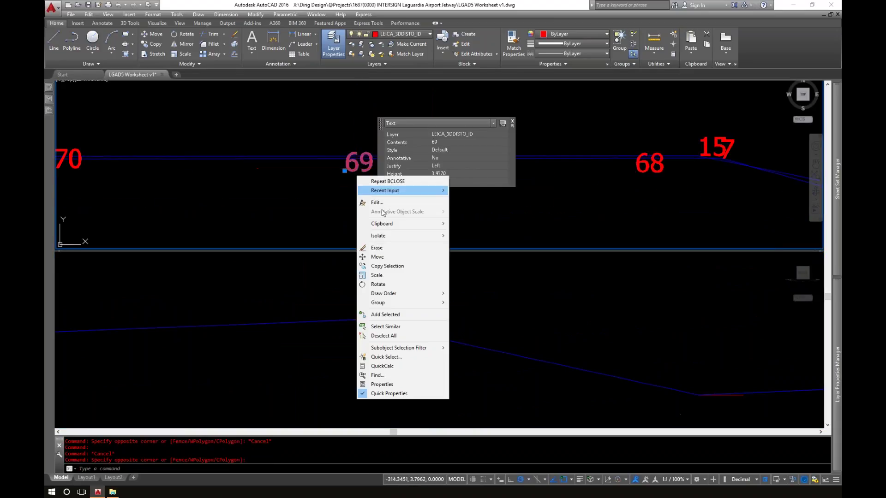
pyautogui.click(383, 325)
pyautogui.press('Escape')
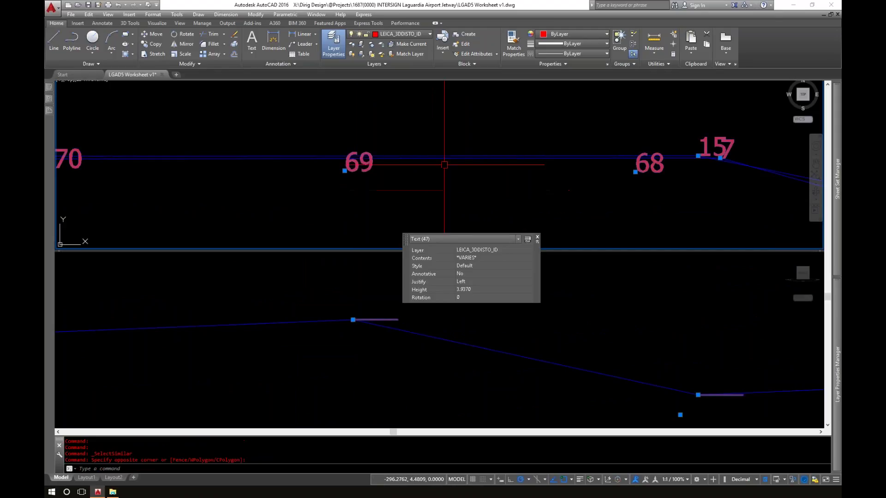
pyautogui.scroll(-5, 445, 166)
pyautogui.scroll(-5, 360, 306)
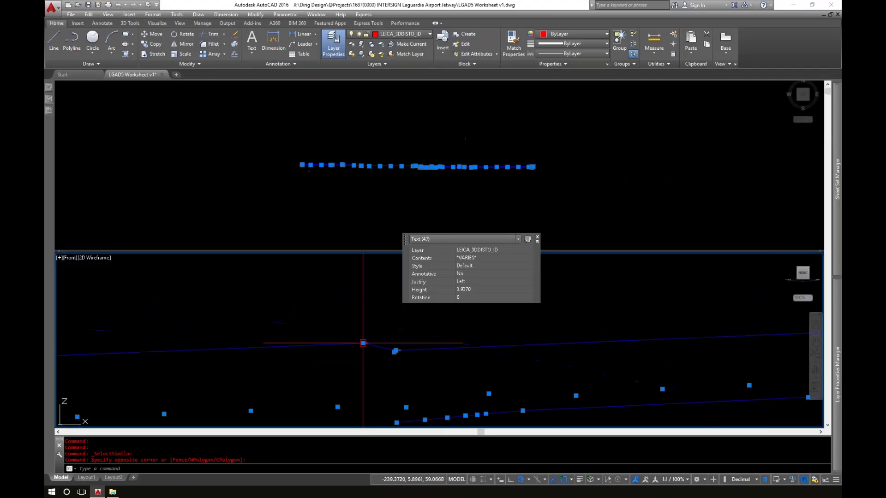
# - Hide the 47 selected labels via Isolate > Hide Objects
pyautogui.click(363, 193)
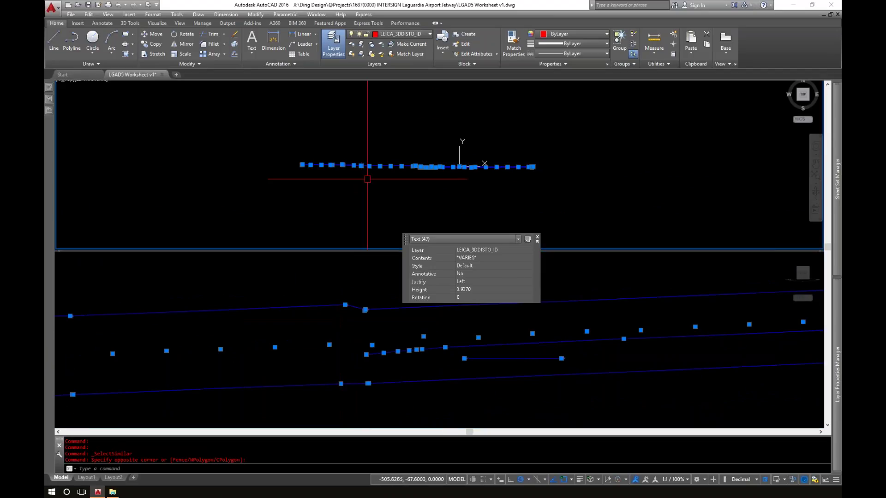
pyautogui.rightClick(368, 184)
pyautogui.moveTo(390, 223)
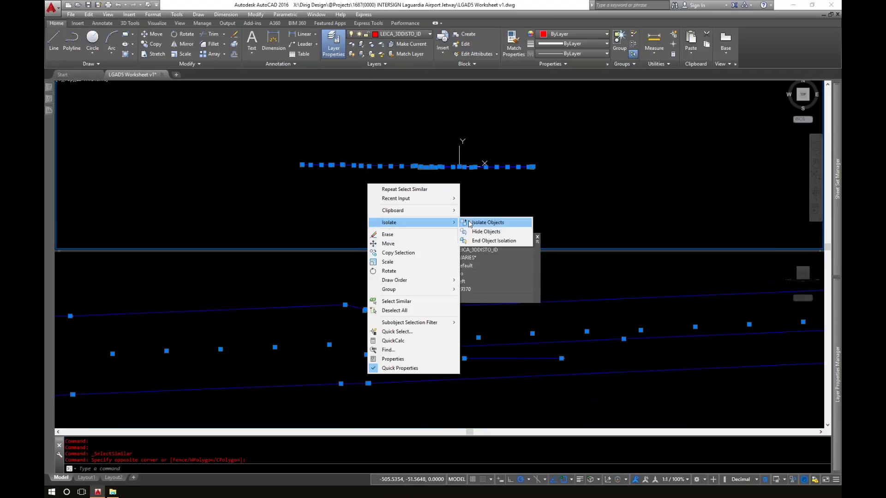
pyautogui.click(486, 233)
pyautogui.click(346, 277)
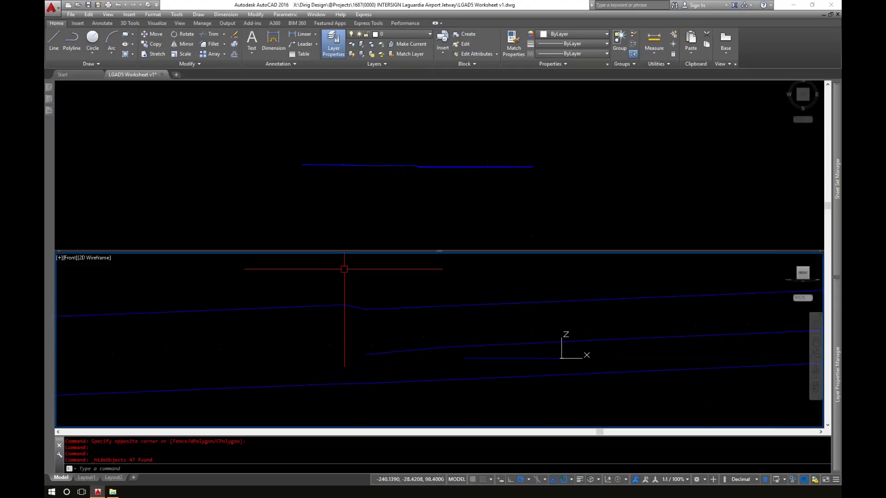
pyautogui.press('Escape')
pyautogui.click(368, 196)
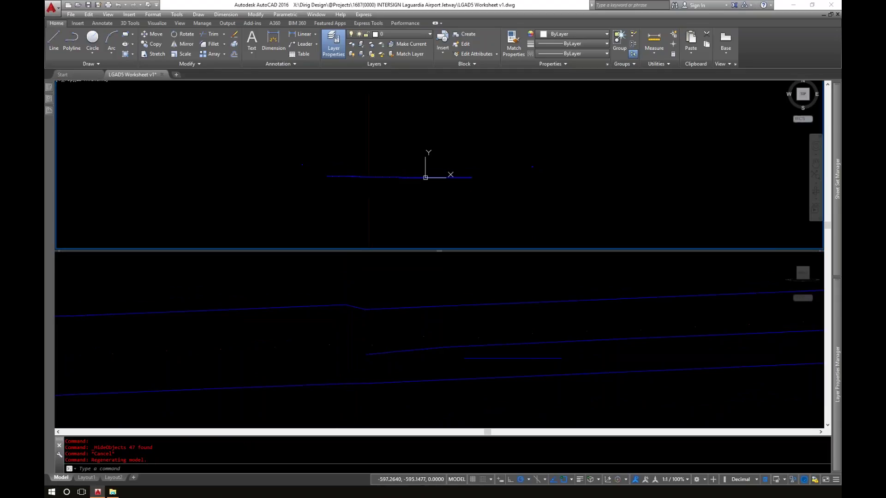
# - Window-select the jetway outline in the front view and copy it with a 1500 displacement
pyautogui.click(332, 337)
pyautogui.scroll(-3, 283, 340)
pyautogui.moveTo(309, 311); pyautogui.dragTo(320, 336, button='middle')
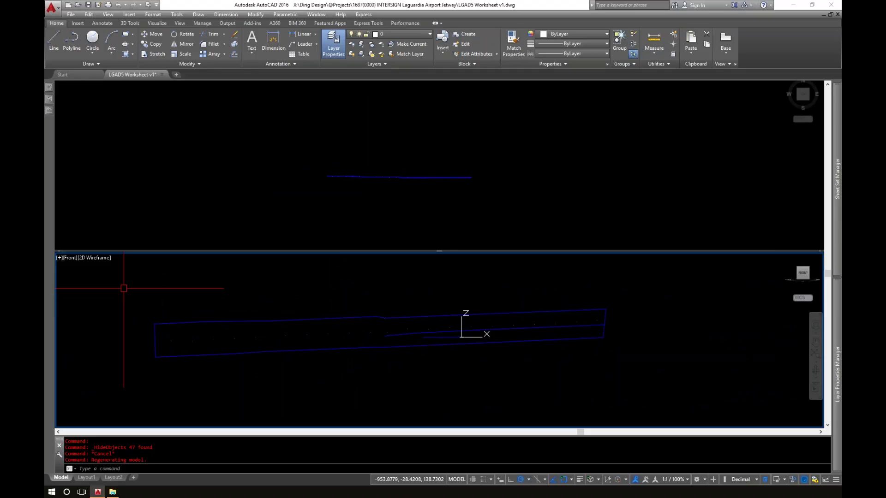
pyautogui.click(123, 288)
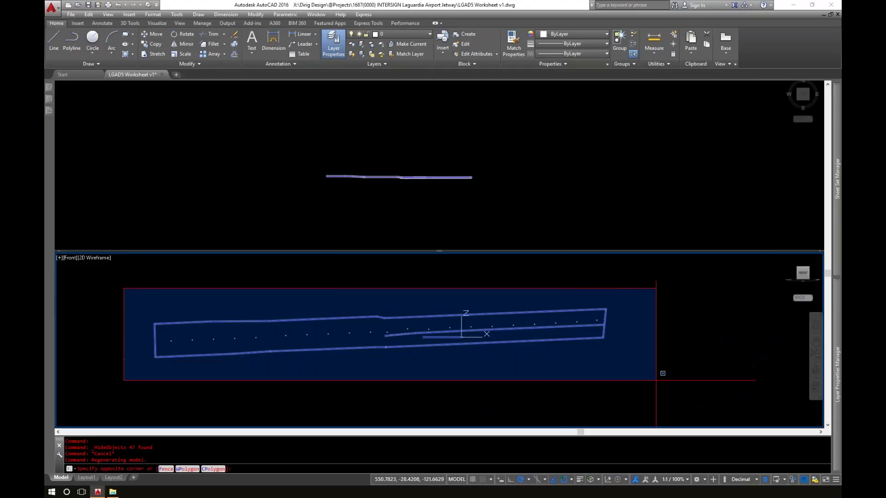
pyautogui.click(656, 381)
pyautogui.write('co')
pyautogui.press('Return')
pyautogui.click(418, 393)
pyautogui.scroll(-2, 480, 377)
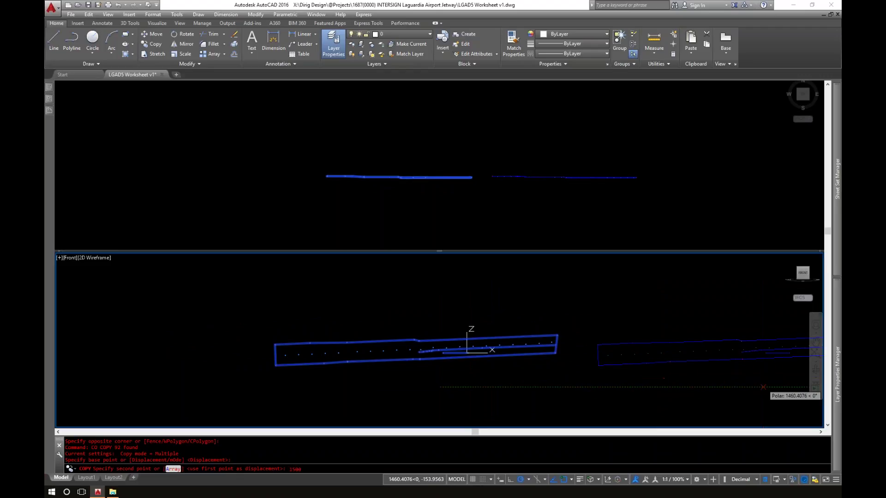
pyautogui.press('Return')
pyautogui.press('Escape')
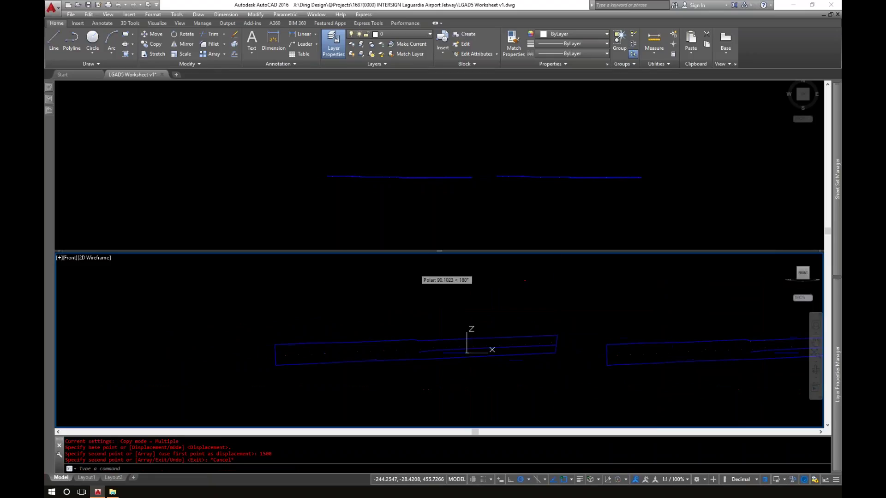
pyautogui.click(380, 186)
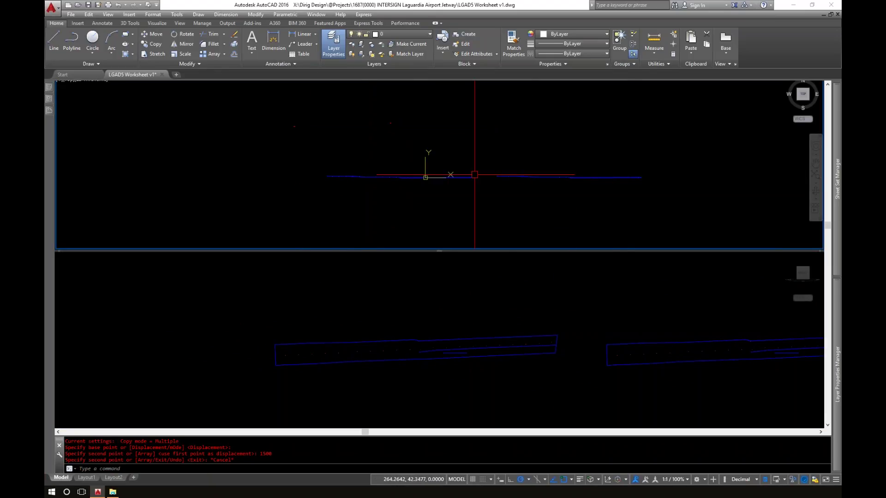
# - End object isolation from the status bar so all 277 hidden objects reappear
pyautogui.click(793, 480)
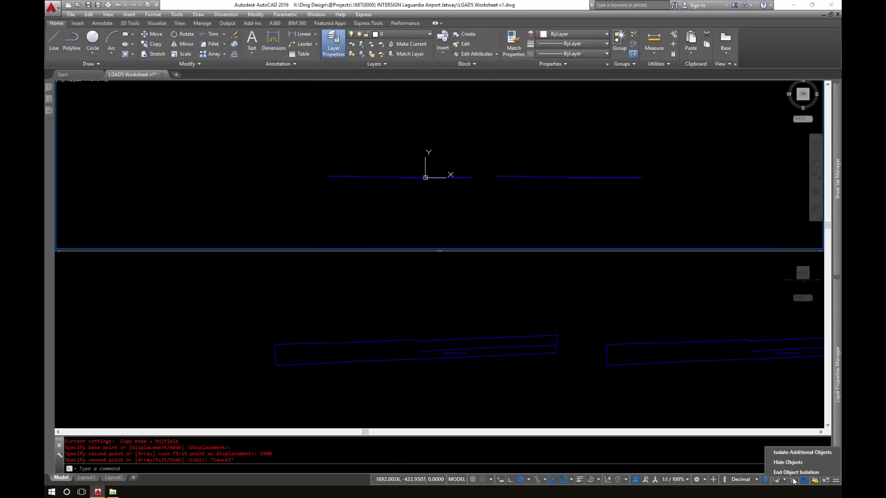
pyautogui.click(792, 474)
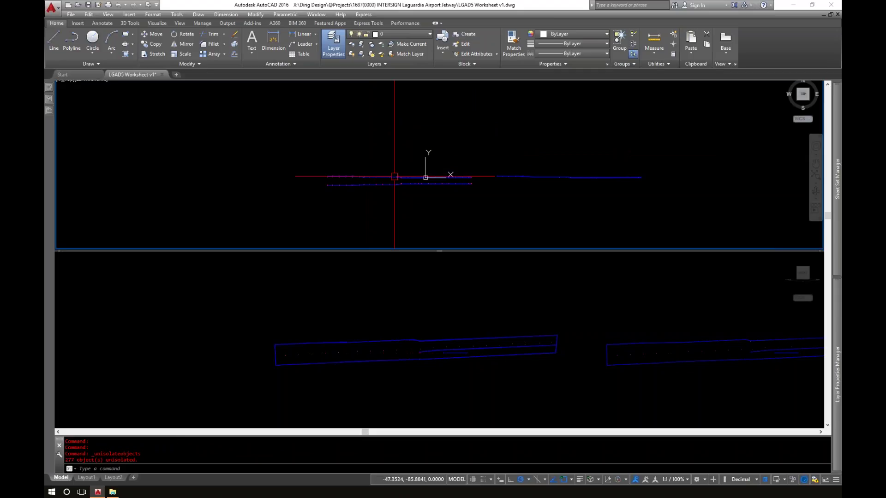
pyautogui.click(366, 193)
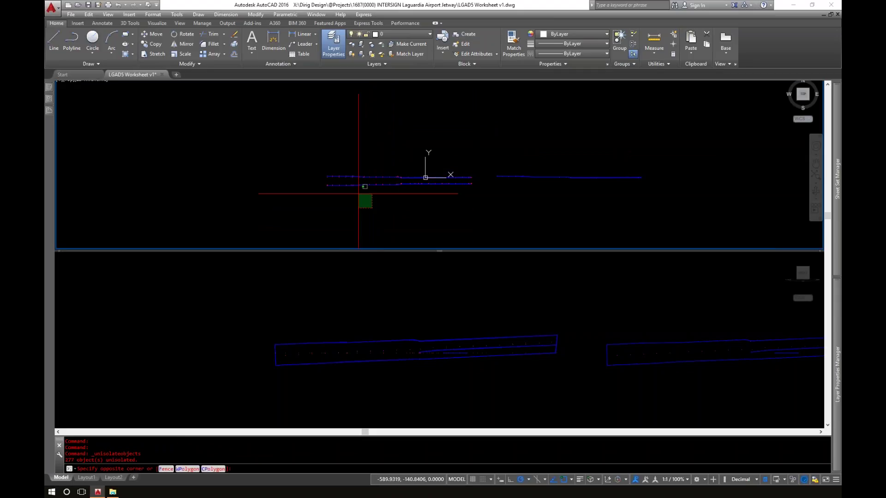
pyautogui.press('Escape')
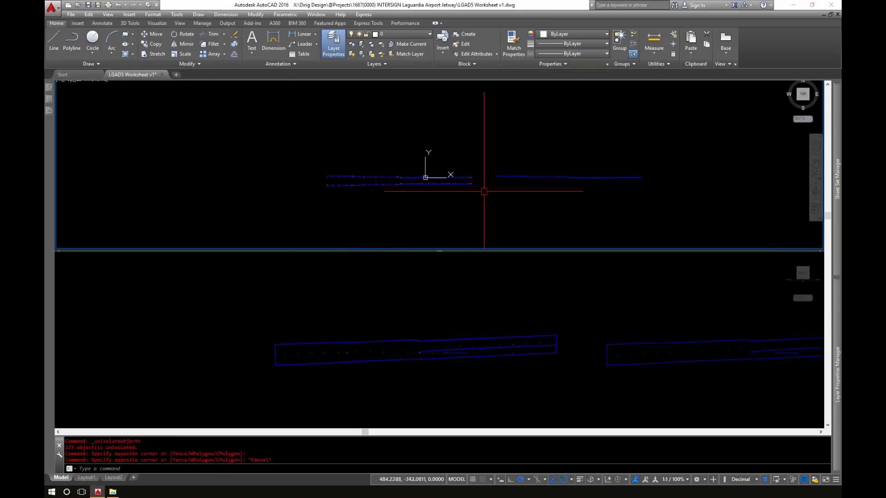
pyautogui.click(483, 160)
pyautogui.click(690, 194)
pyautogui.press('Escape')
# - Pan and zoom the front viewport onto the copied jetway
pyautogui.click(674, 306)
pyautogui.moveTo(674, 306); pyautogui.dragTo(327, 329, button='middle')
pyautogui.scroll(2, 411, 358)
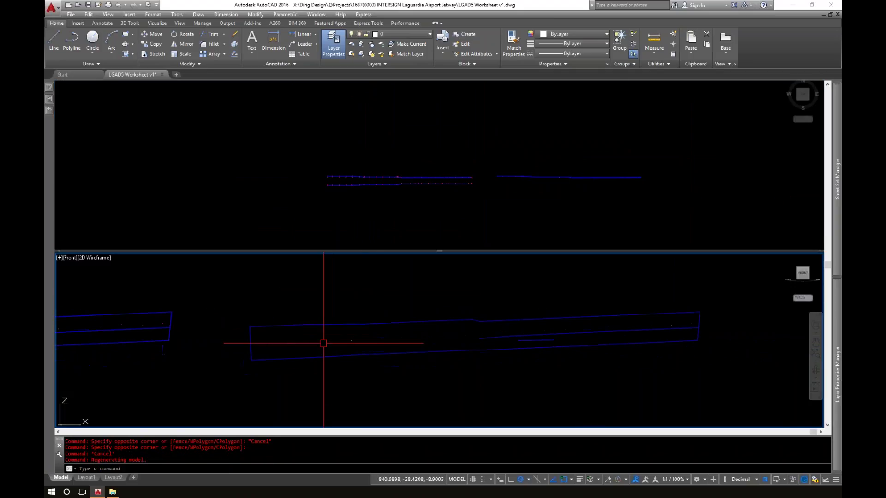
# - Window-select the jetway geometry and explode it with X
pyautogui.click(292, 286)
pyautogui.click(253, 273)
pyautogui.press('Escape')
pyautogui.click(210, 276)
pyautogui.press('Escape')
pyautogui.click(237, 278)
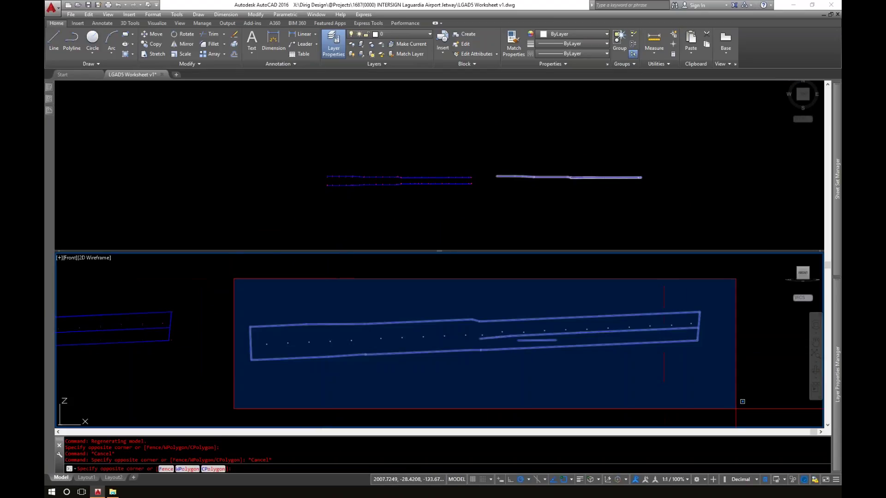
pyautogui.click(738, 392)
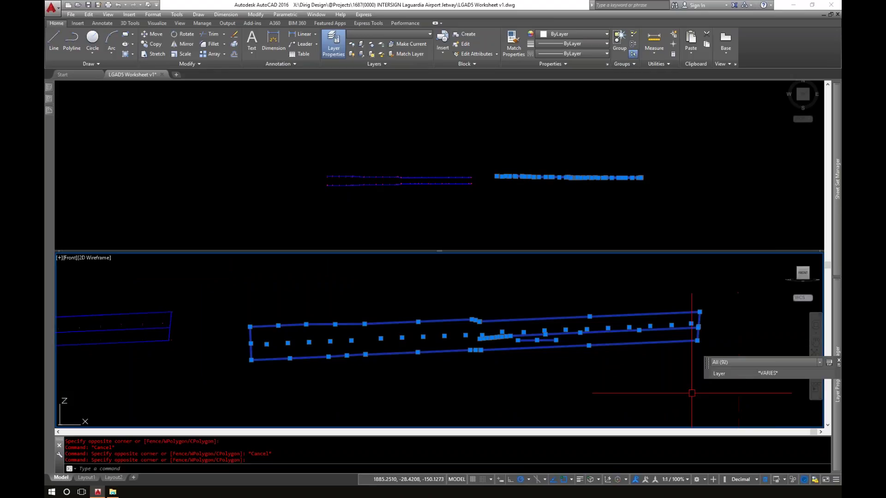
pyautogui.write('x')
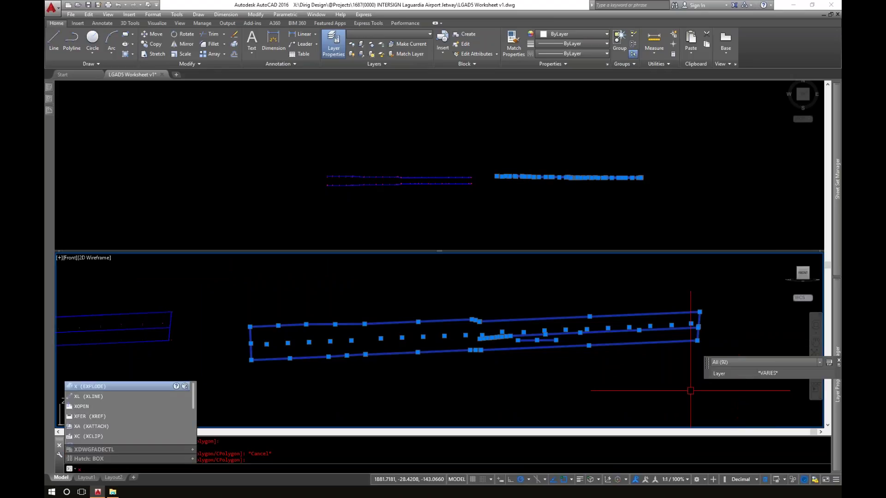
pyautogui.press('Return')
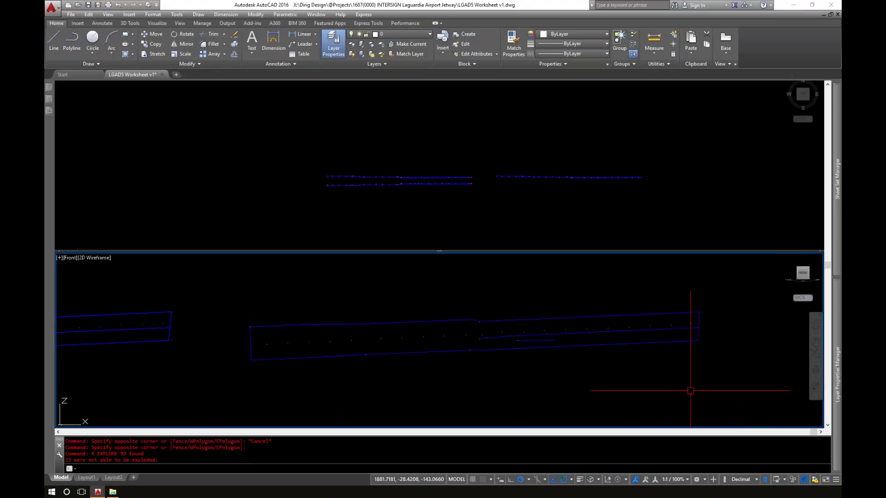
# - Reselect the whole jetway and explode it a second time
pyautogui.click(223, 295)
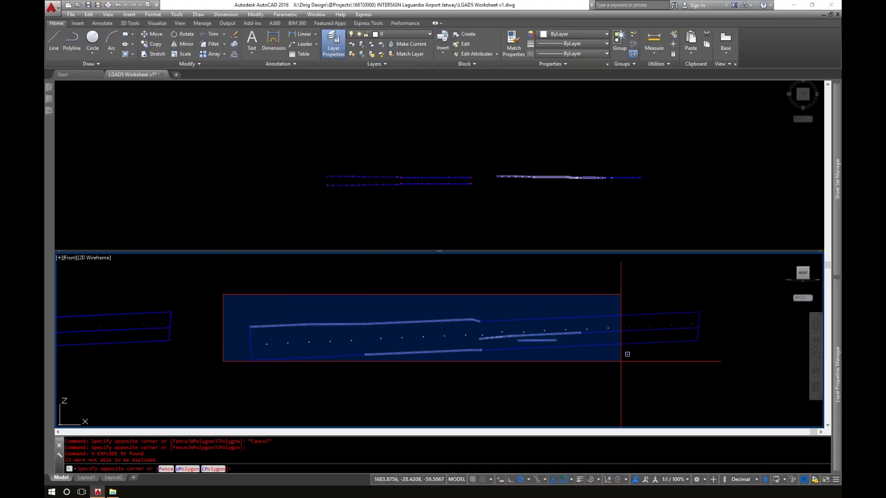
pyautogui.click(757, 362)
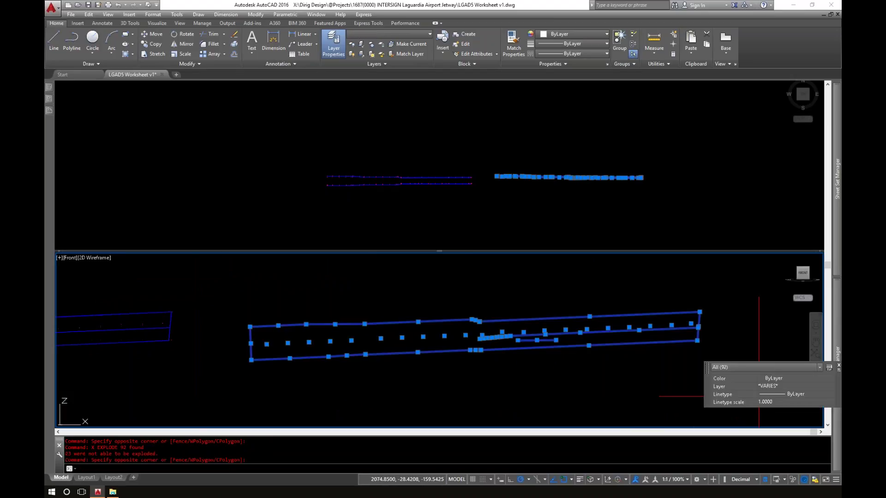
pyautogui.write('x')
pyautogui.press('Return')
pyautogui.press('Escape')
# - Reselect the jetway and confirm Quick Properties lists Line (23) and Point (69)
pyautogui.click(273, 334)
pyautogui.press('Escape')
pyautogui.click(226, 295)
pyautogui.click(742, 406)
pyautogui.click(761, 353)
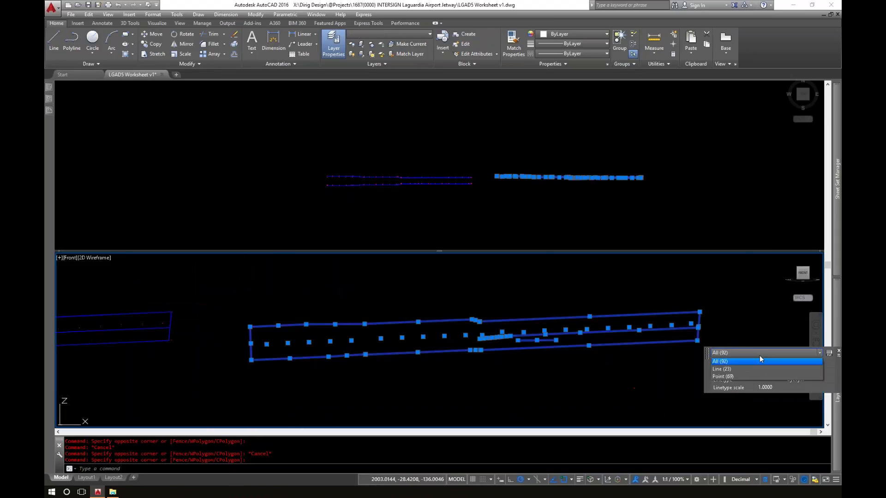
pyautogui.click(735, 377)
pyautogui.press('Escape')
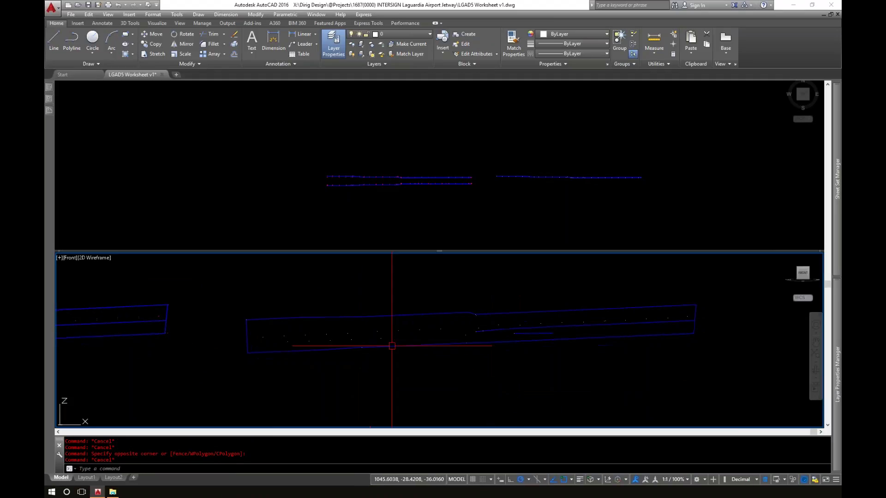
# - Zoom and pan the top viewport so the jetway lines fill it
pyautogui.click(508, 166)
pyautogui.scroll(3, 531, 171)
pyautogui.moveTo(463, 210); pyautogui.dragTo(404, 204, button='middle')
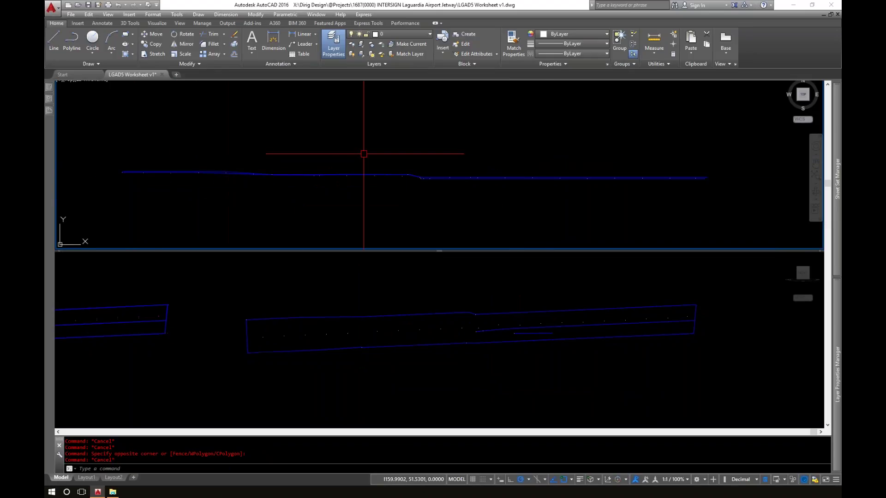
pyautogui.click(455, 371)
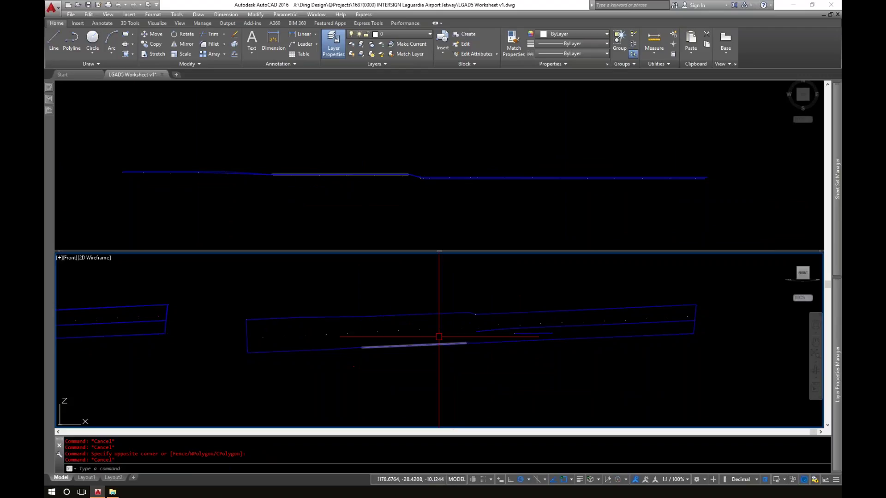
# - Window-select the 92 jetway objects in the front viewport and FLATTEN them, keeping hidden lines
pyautogui.click(494, 403)
pyautogui.press('Escape')
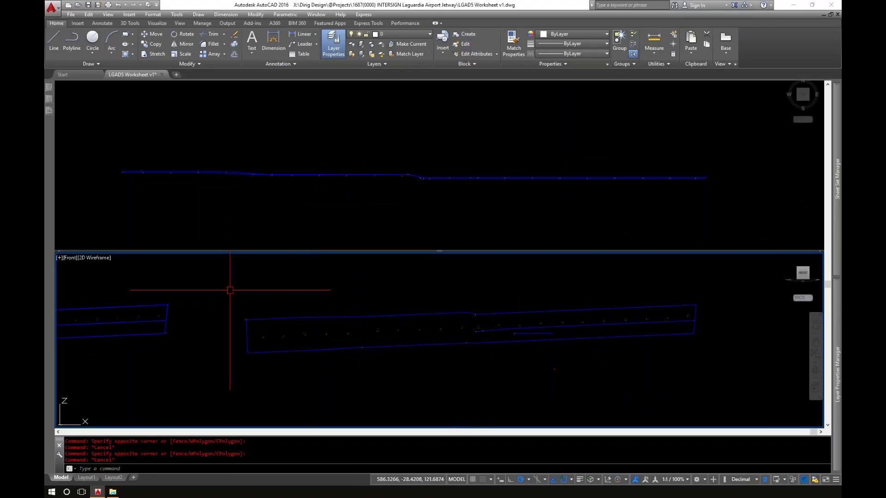
pyautogui.click(230, 291)
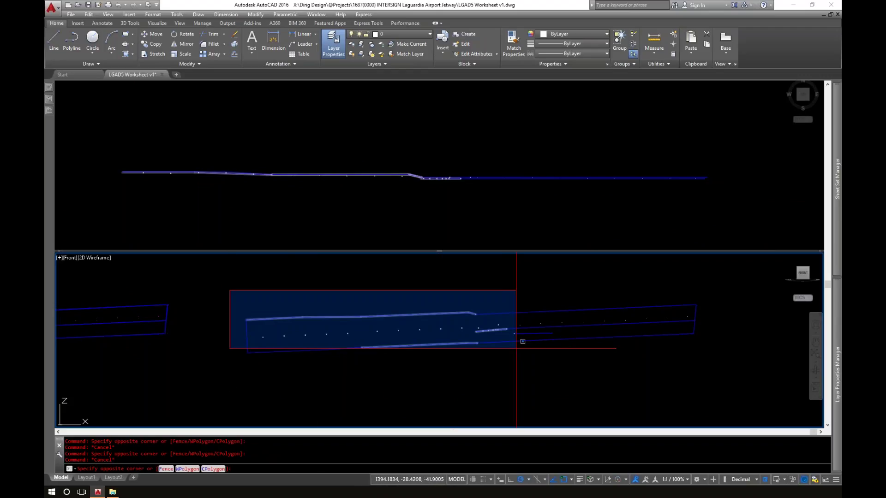
pyautogui.click(753, 385)
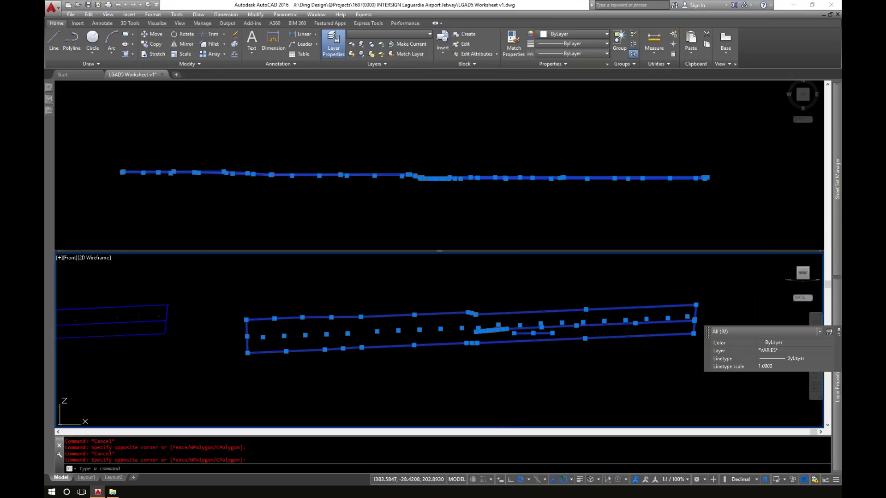
pyautogui.click(514, 95)
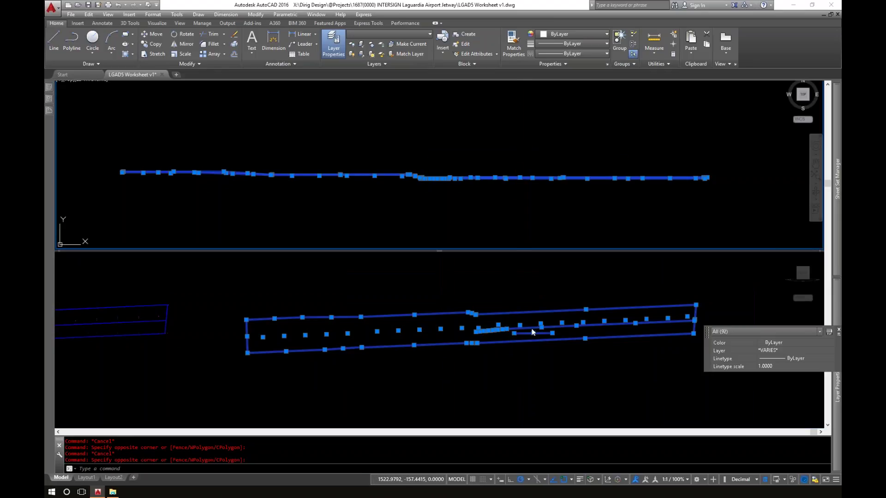
pyautogui.click(265, 304)
pyautogui.press('Escape')
pyautogui.click(239, 281)
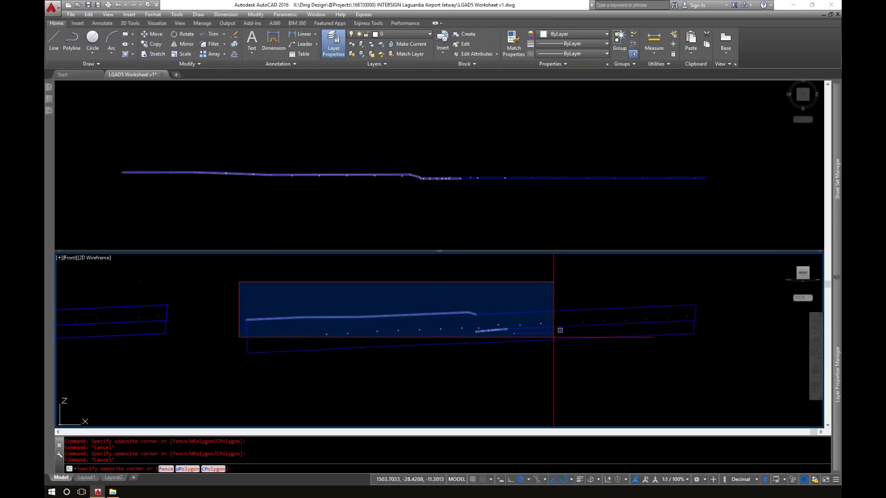
pyautogui.click(711, 395)
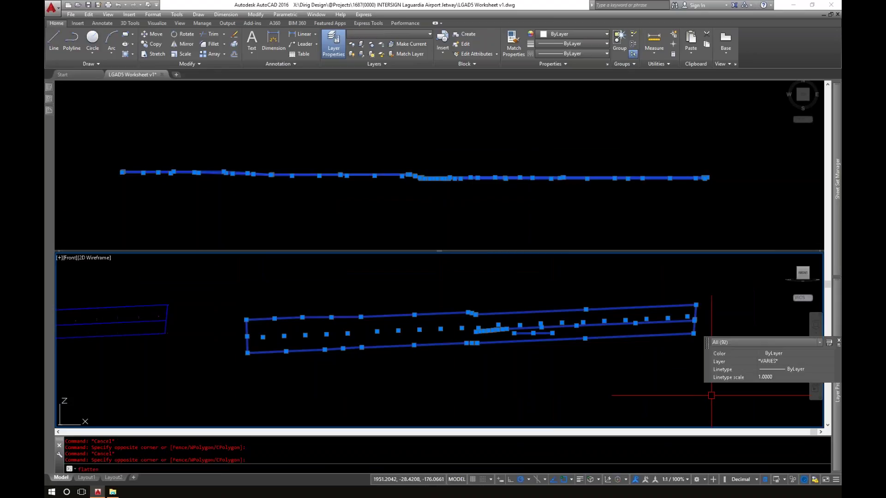
pyautogui.write('flatt')
pyautogui.press('Return')
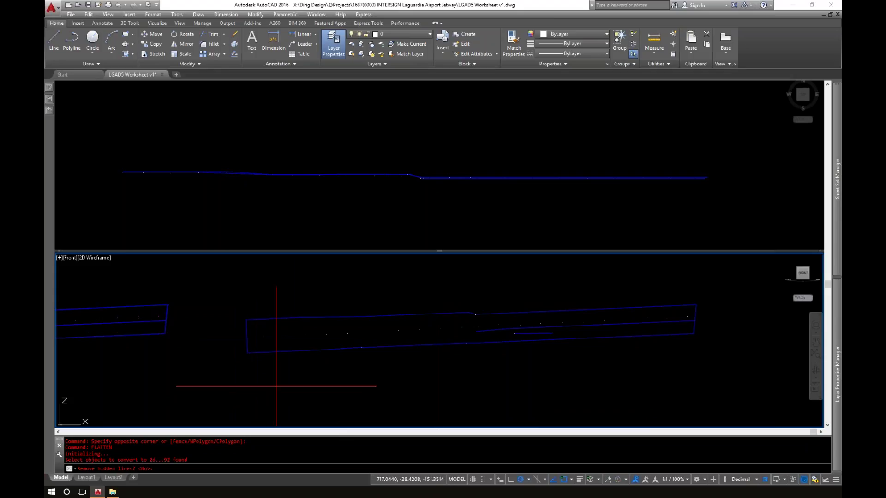
pyautogui.press('Return')
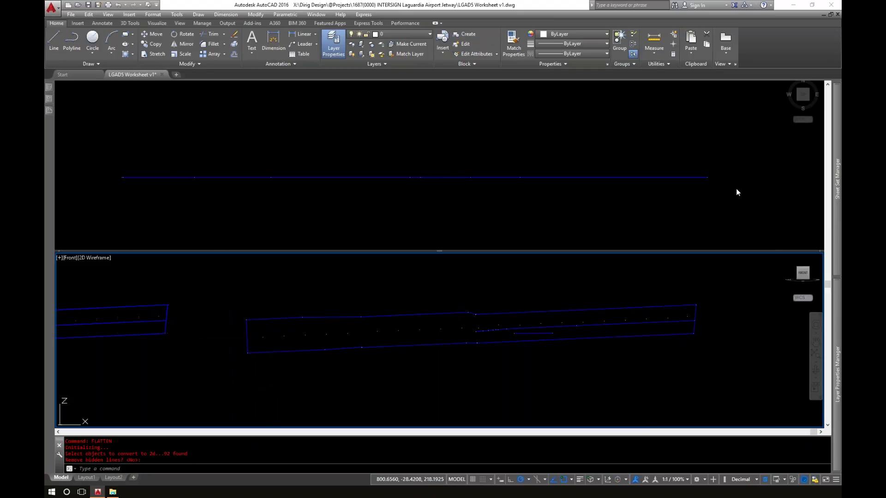
# - Window-select all 92 flattened jetway objects in the front view
pyautogui.click(341, 297)
pyautogui.press('Escape')
pyautogui.scroll(4, 256, 343)
pyautogui.scroll(-5, 257, 344)
pyautogui.click(222, 301)
pyautogui.click(593, 384)
pyautogui.press('Escape')
pyautogui.scroll(2, 340, 347)
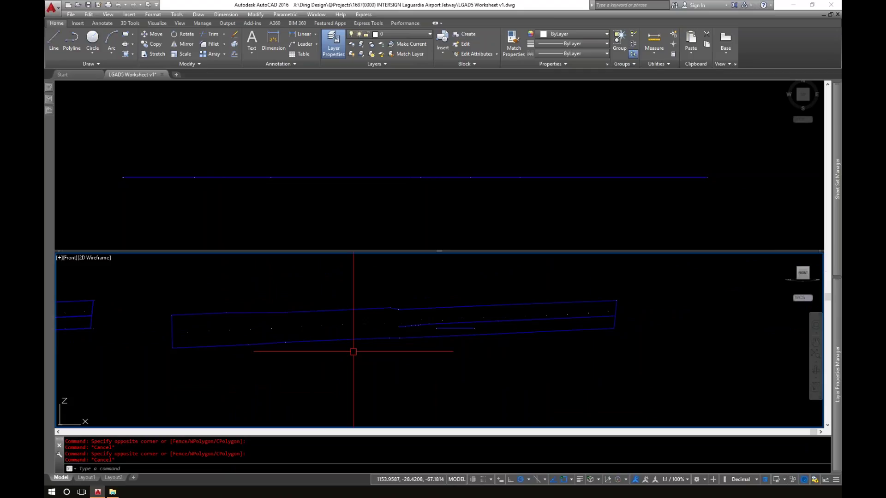
pyautogui.click(152, 285)
pyautogui.click(652, 364)
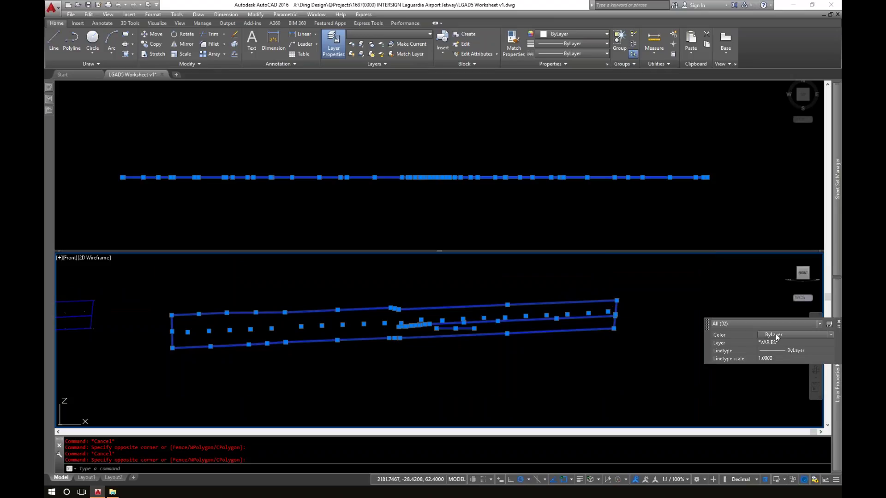
# - Keep the selection's colour ByLayer and move the objects onto layer 0
pyautogui.click(776, 333)
pyautogui.click(778, 351)
pyautogui.click(775, 334)
pyautogui.click(775, 343)
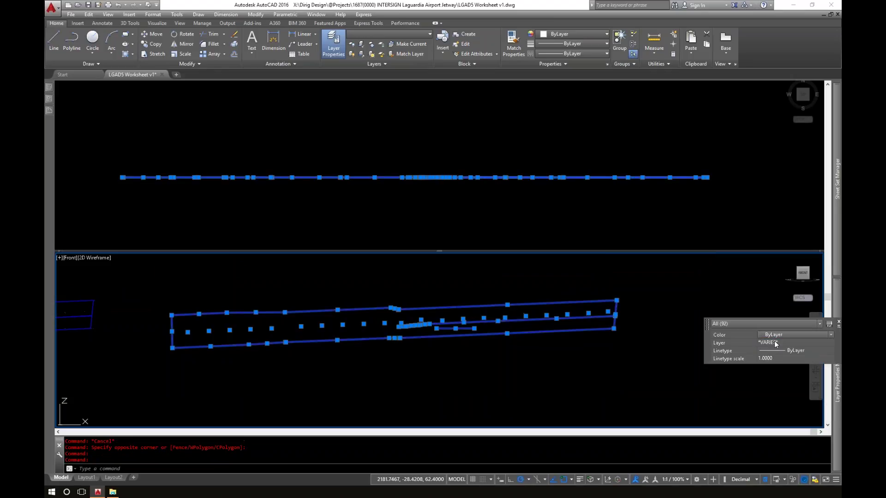
pyautogui.click(774, 342)
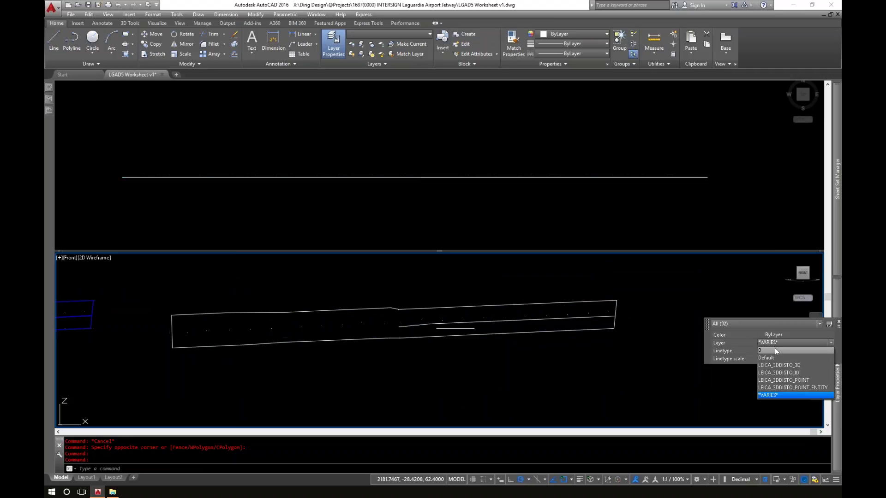
pyautogui.click(774, 350)
pyautogui.press('Escape')
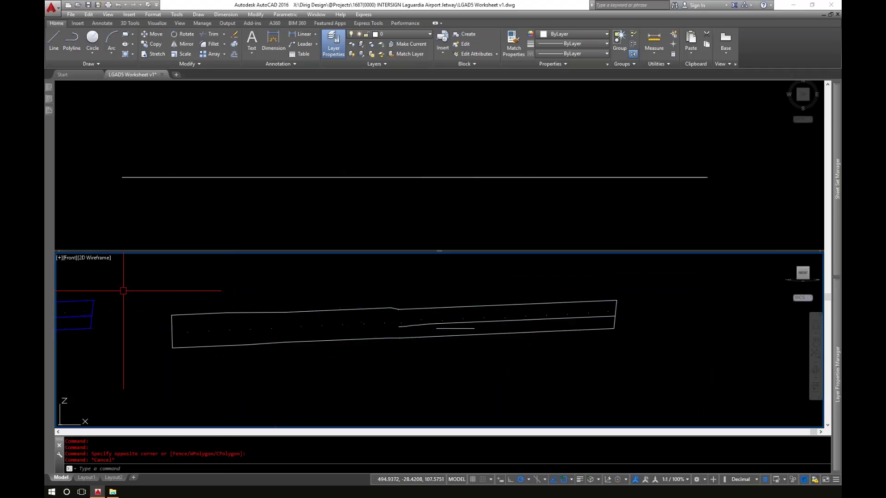
# - Reselect the front-view jetway outline to check it, then clear the selection
pyautogui.click(158, 287)
pyautogui.click(629, 415)
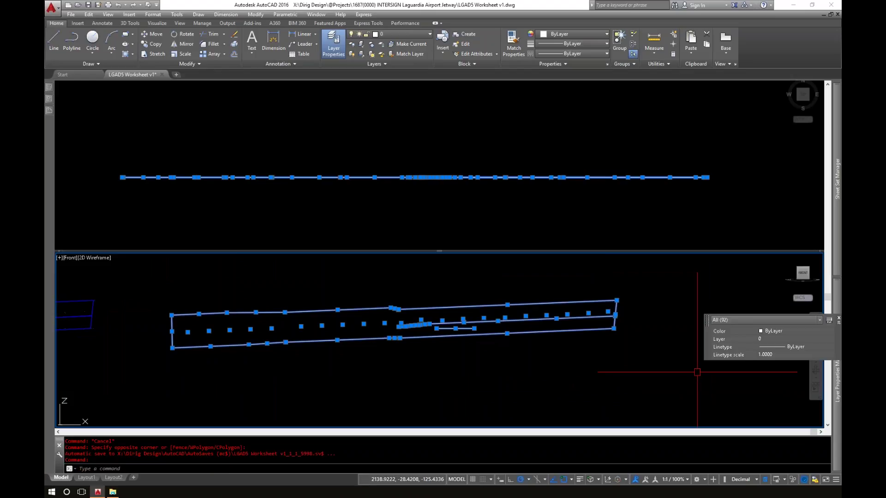
pyautogui.press('Escape')
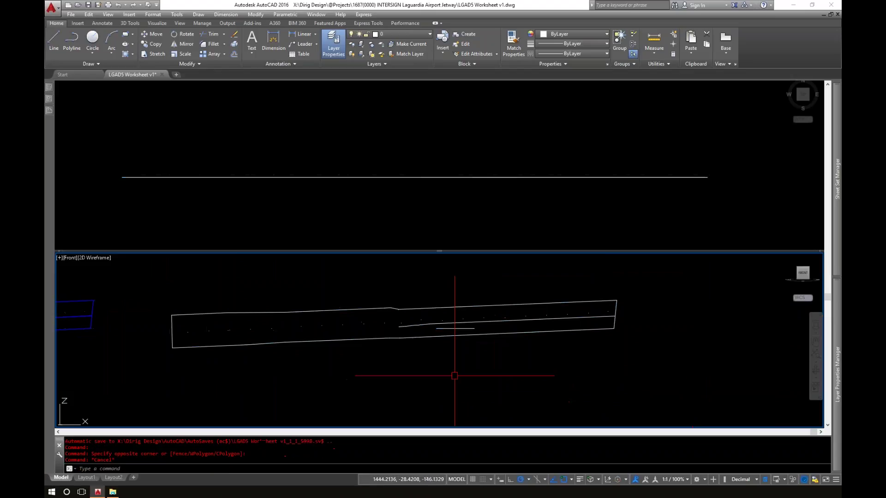
pyautogui.click(384, 35)
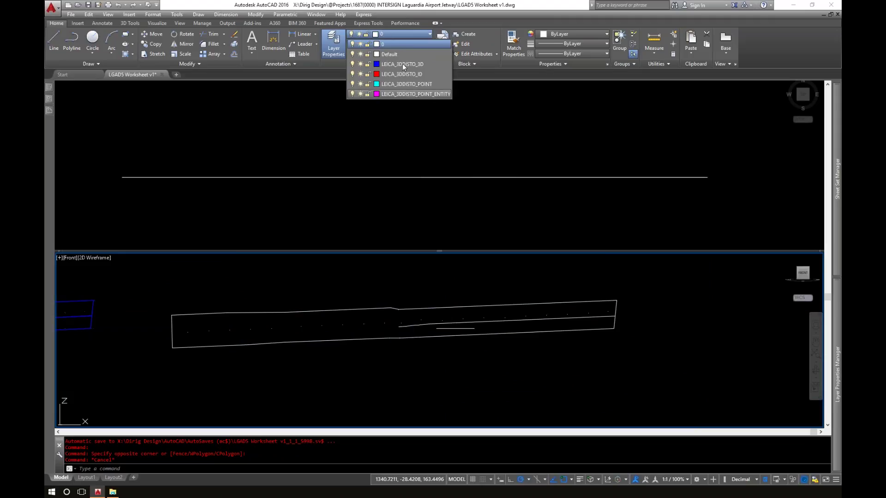
# - Pan and zoom the front and top viewports to bring the blue jetway geometry into view
pyautogui.click(540, 375)
pyautogui.click(460, 376)
pyautogui.press('Escape')
pyautogui.scroll(-3, 381, 323)
pyautogui.moveTo(468, 316); pyautogui.dragTo(556, 373, button='middle')
pyautogui.click(323, 178)
pyautogui.scroll(-3, 323, 194)
pyautogui.scroll(4, 397, 233)
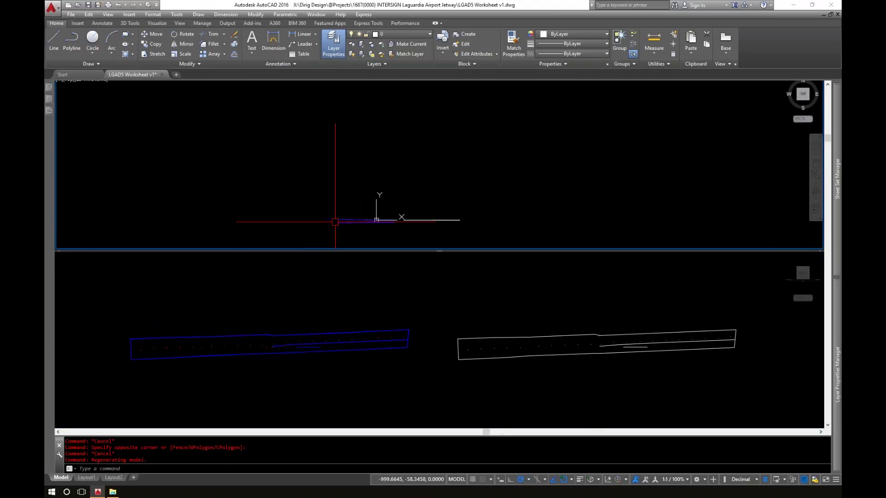
pyautogui.scroll(2, 401, 222)
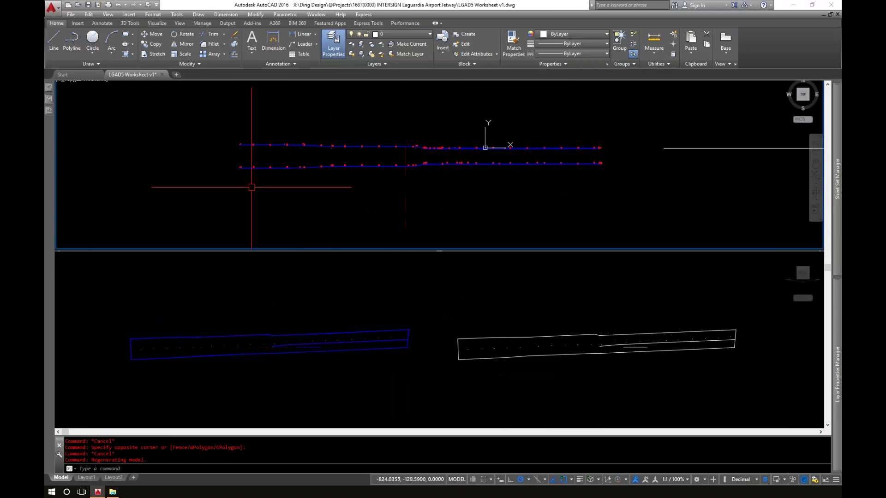
pyautogui.click(292, 386)
pyautogui.scroll(3, 267, 347)
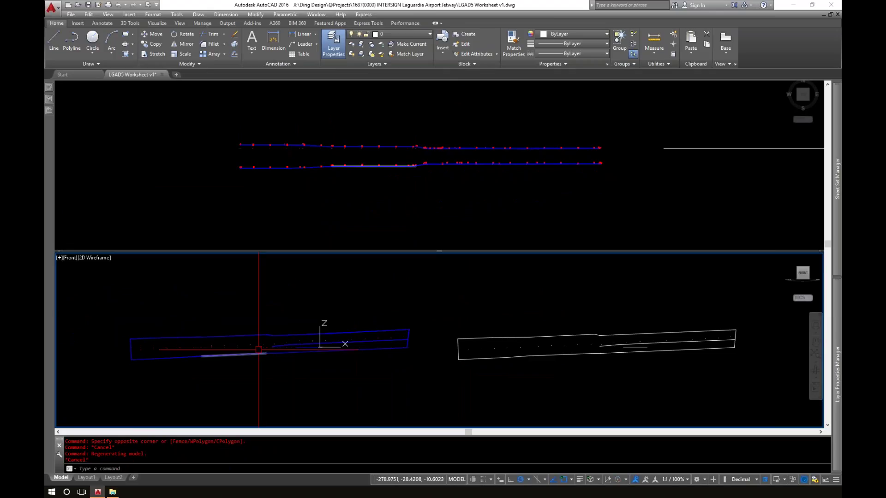
pyautogui.scroll(2, 263, 342)
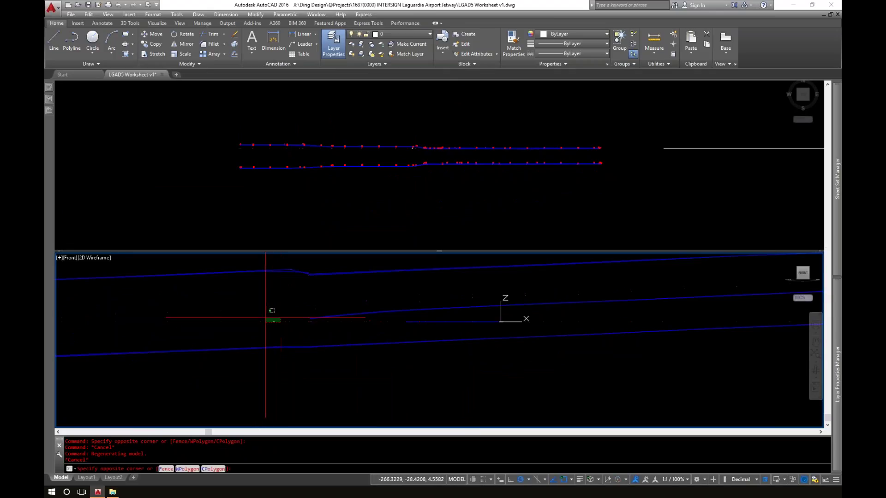
# - Select two survey points, use Select Similar to pick all 93, and hide them
pyautogui.click(268, 318)
pyautogui.rightClick(271, 137)
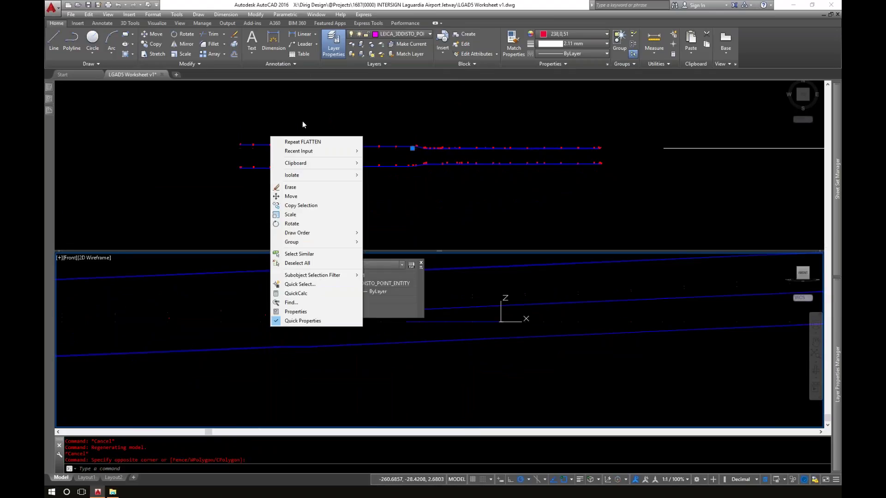
pyautogui.click(300, 254)
pyautogui.rightClick(269, 329)
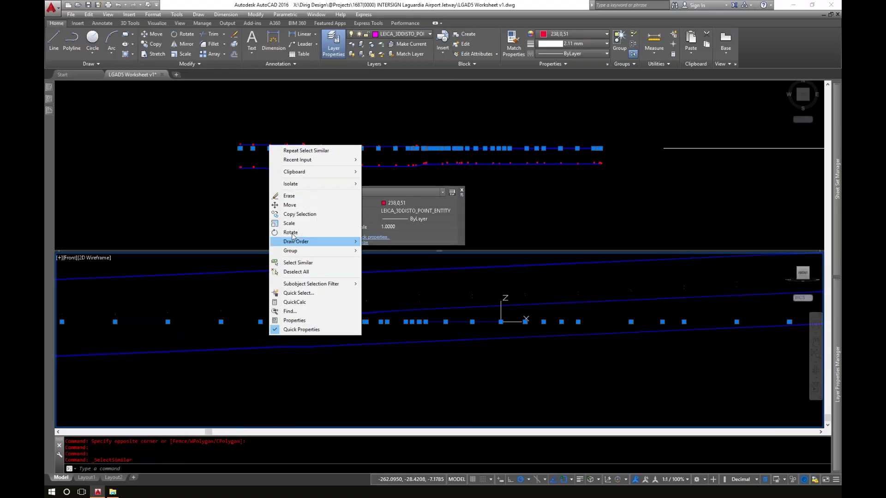
pyautogui.moveTo(307, 184)
pyautogui.click(386, 193)
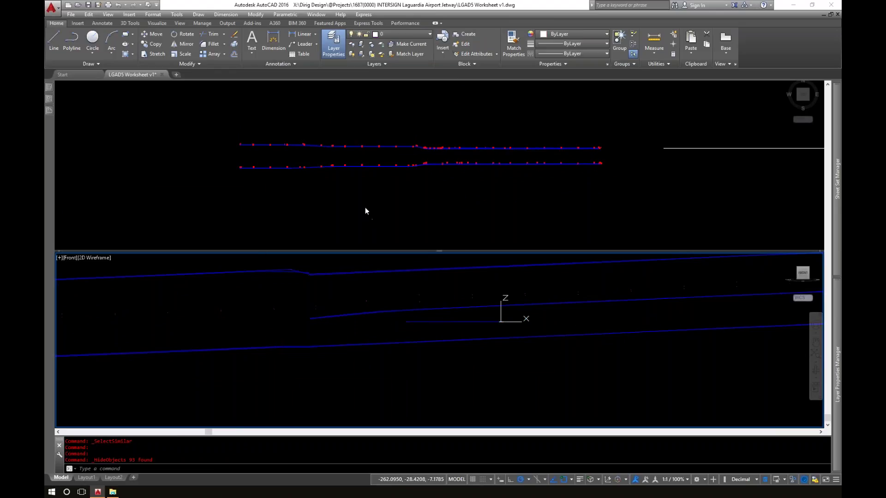
# - Select the lower strand and the short central front-view line, then clear the selection
pyautogui.click(330, 362)
pyautogui.press('Escape')
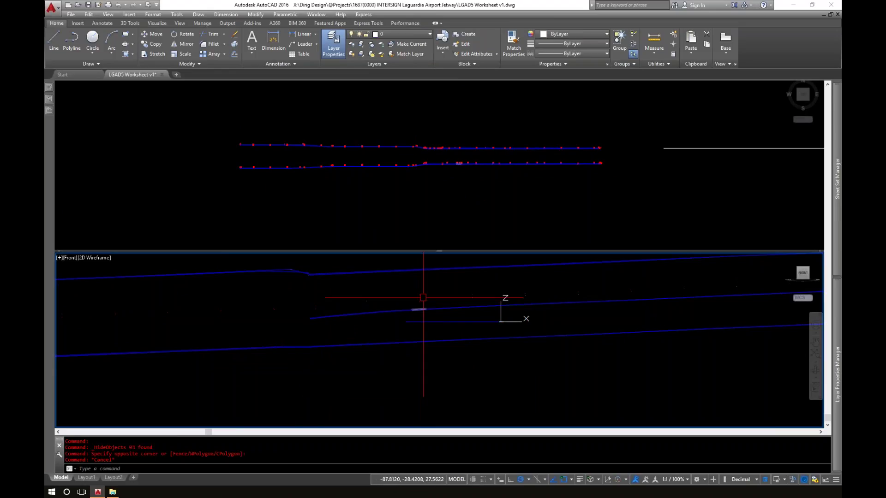
pyautogui.click(301, 162)
pyautogui.click(178, 157)
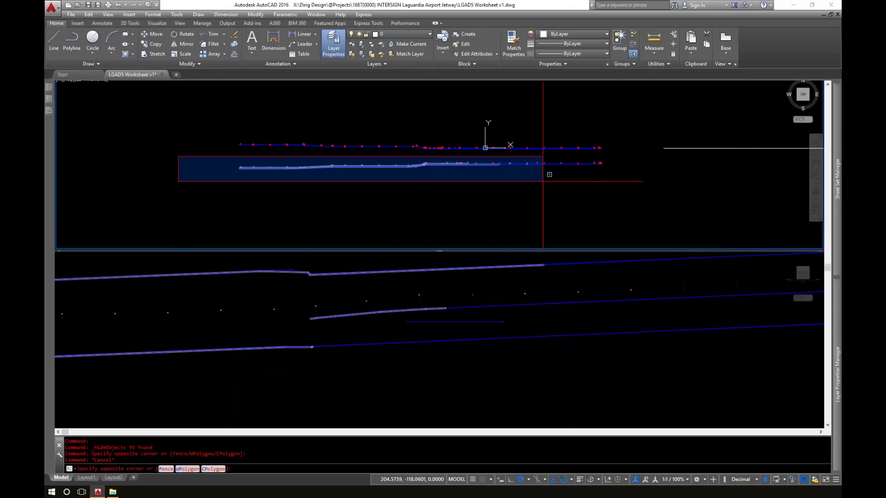
pyautogui.click(642, 198)
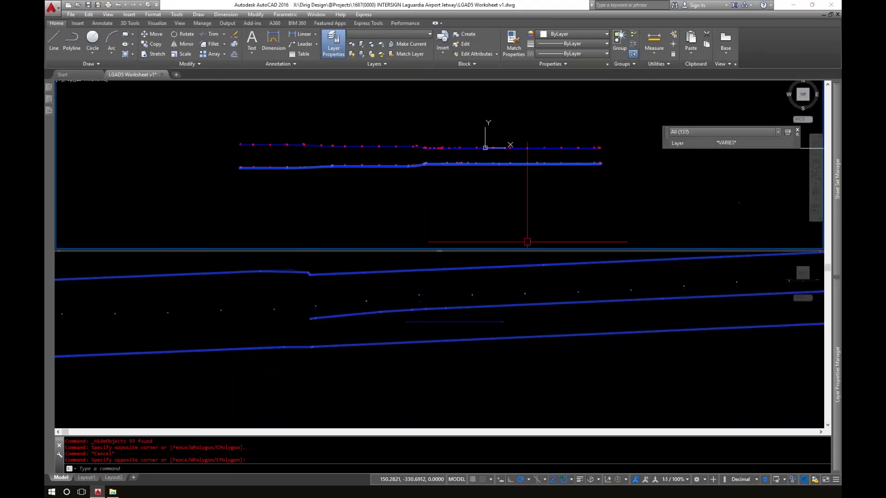
pyautogui.click(431, 318)
pyautogui.click(394, 316)
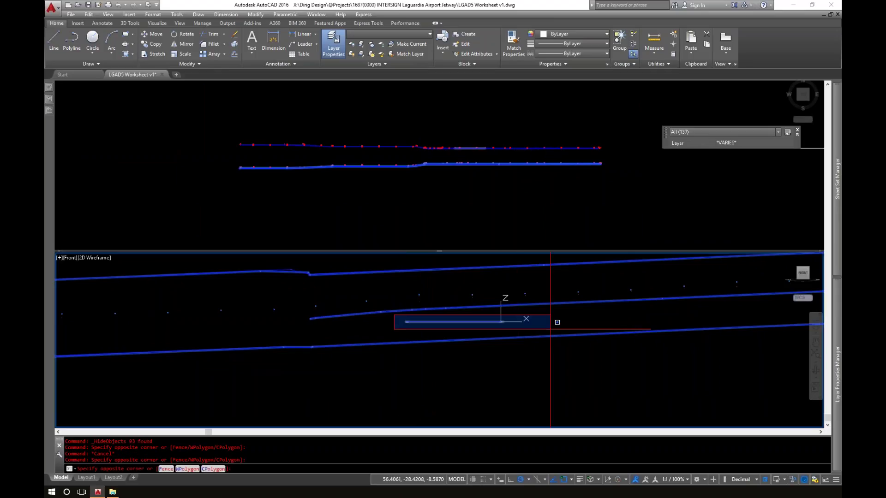
pyautogui.click(550, 329)
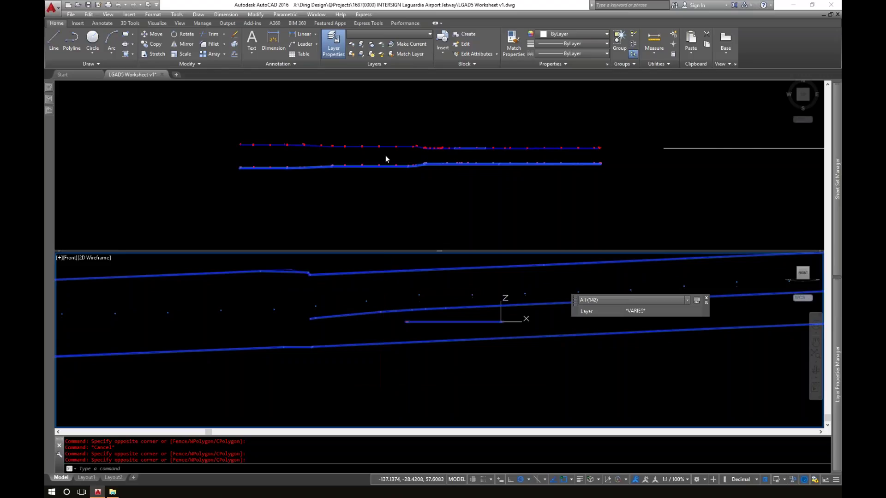
pyautogui.click(377, 191)
pyautogui.press('Escape')
pyautogui.press('Escape')
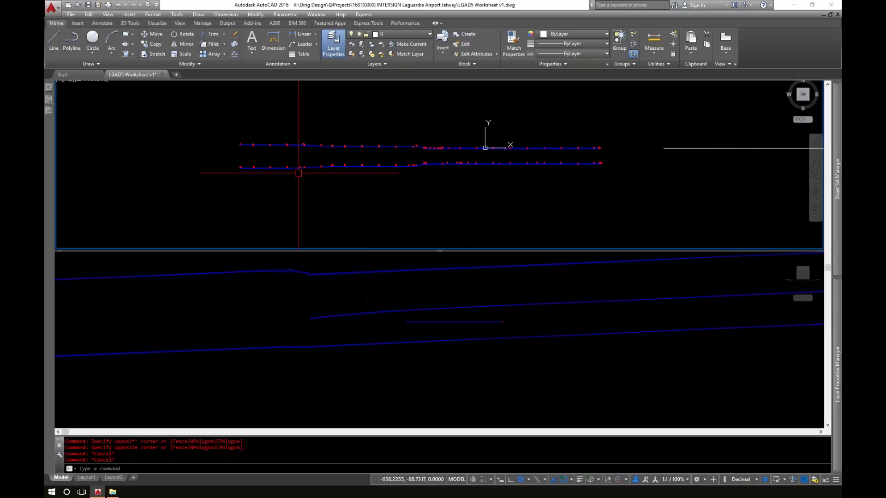
# - Select the upper strand in the top and front views and hide the 134 objects
pyautogui.click(211, 111)
pyautogui.click(638, 151)
pyautogui.click(394, 318)
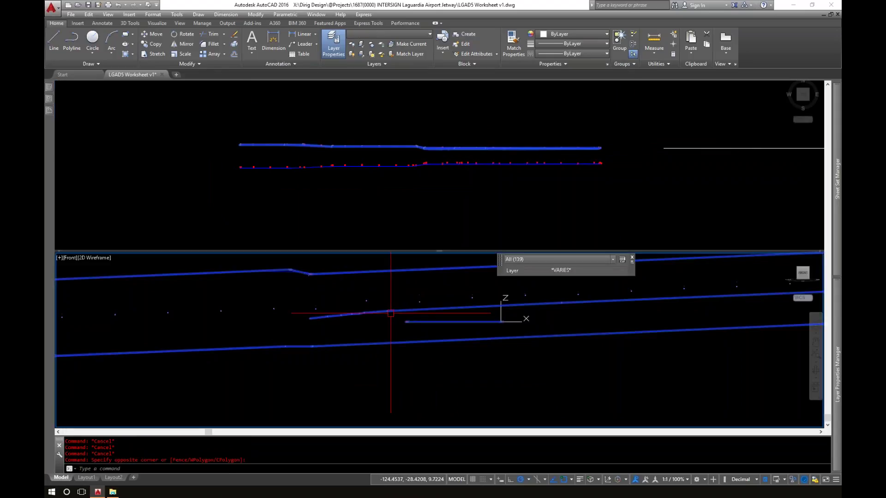
pyautogui.click(564, 329)
pyautogui.click(484, 316)
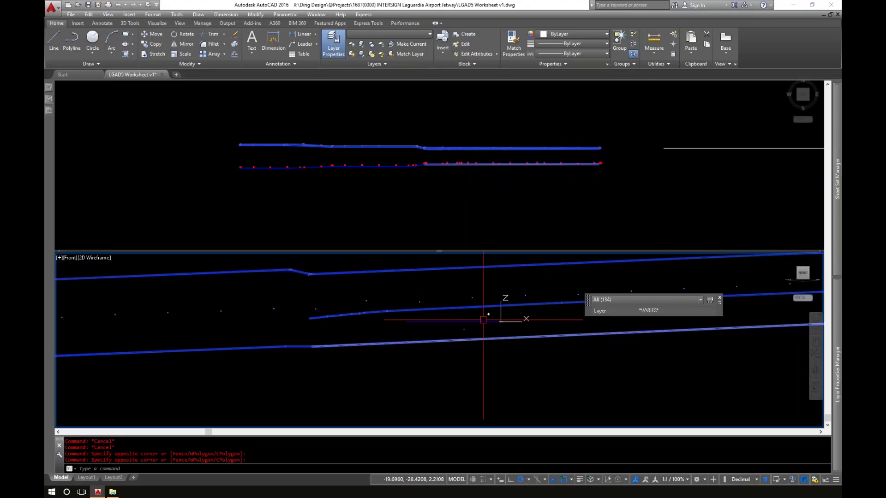
pyautogui.rightClick(463, 153)
pyautogui.moveTo(531, 188)
pyautogui.click(575, 196)
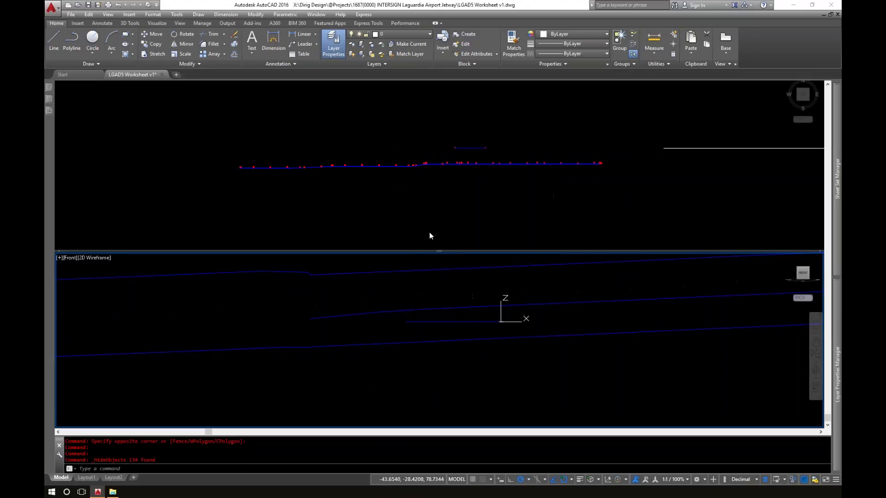
pyautogui.click(402, 382)
# - Copy the blue jetway box 3000 units to the right with CO
pyautogui.press('Escape')
pyautogui.scroll(-4, 406, 321)
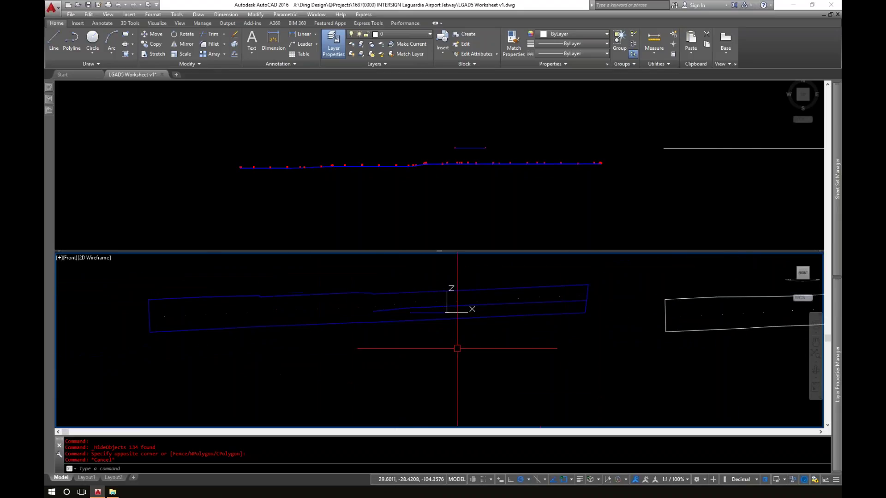
pyautogui.scroll(-4, 453, 359)
pyautogui.click(291, 298)
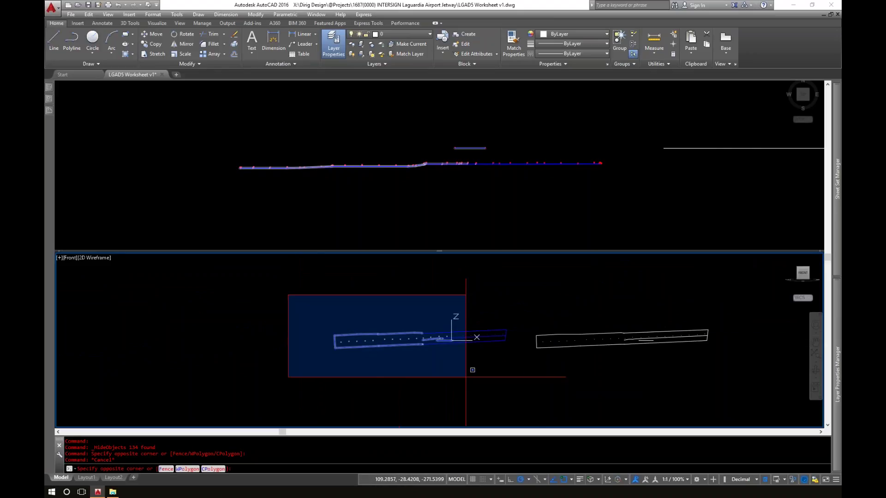
pyautogui.click(516, 385)
pyautogui.write('co')
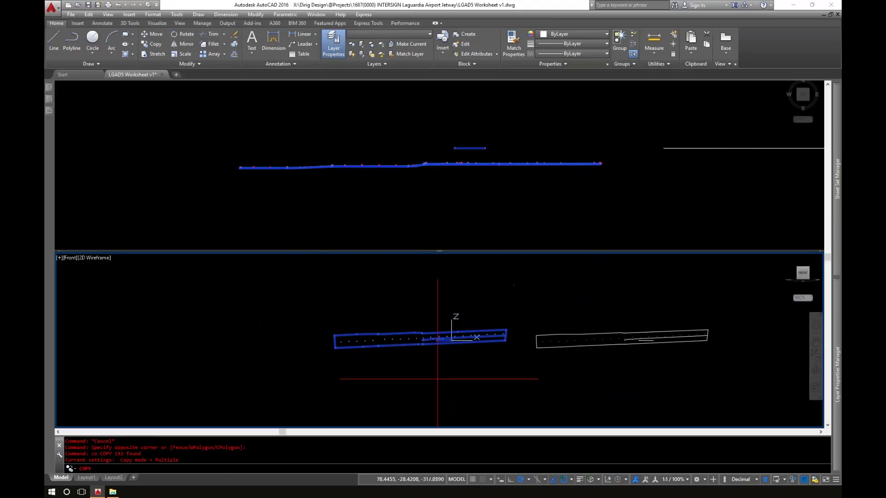
pyautogui.press('Return')
pyautogui.scroll(-2, 420, 358)
pyautogui.click(410, 380)
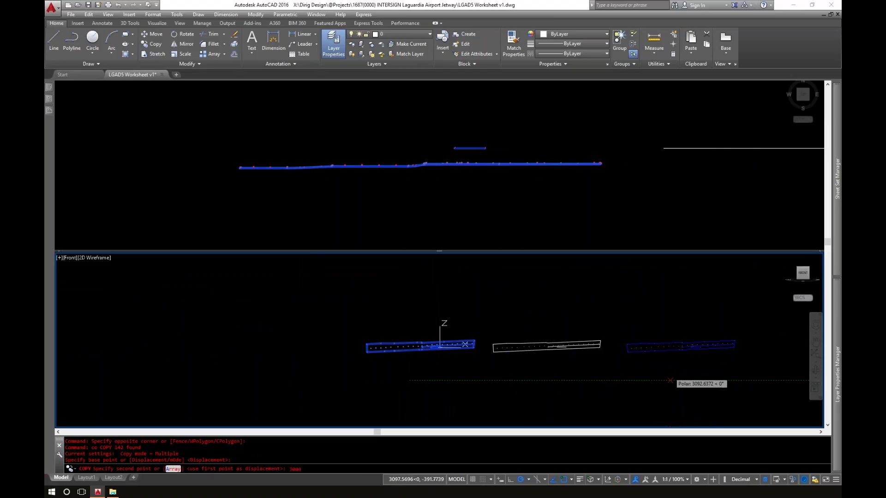
pyautogui.write('3000')
pyautogui.press('Return')
pyautogui.press('Escape')
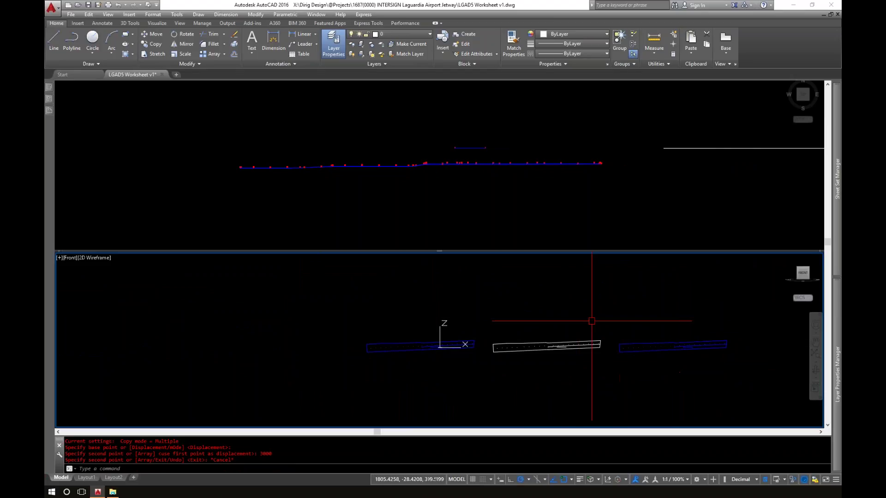
# - Recentre the front view on the jetways and undo the copy of the box
pyautogui.scroll(3, 657, 331)
pyautogui.moveTo(657, 331); pyautogui.dragTo(577, 319, button='middle')
pyautogui.scroll(2, 644, 375)
pyautogui.click(396, 123)
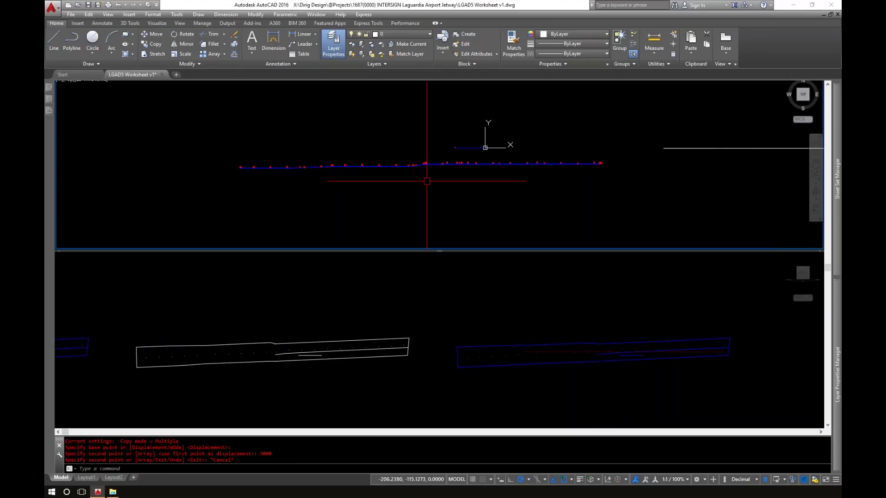
pyautogui.click(492, 385)
pyautogui.click(484, 139)
pyautogui.click(491, 384)
pyautogui.scroll(-2, 482, 378)
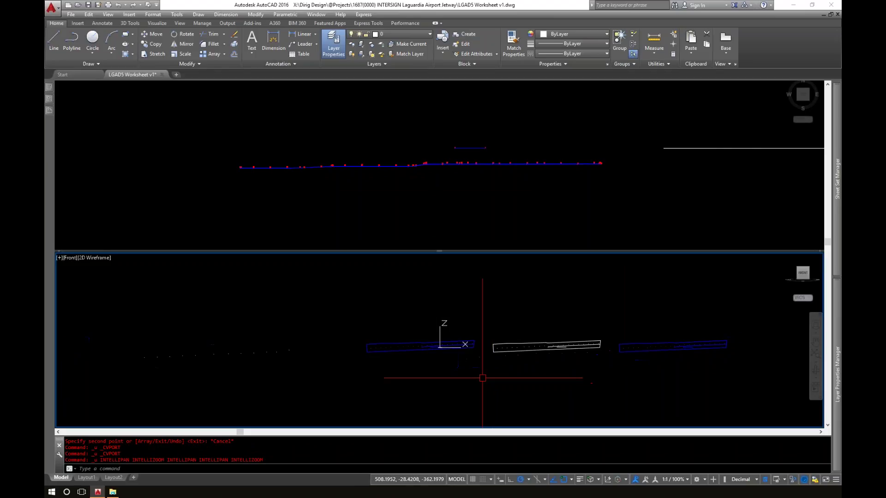
pyautogui.hotkey('ctrl', 'z')
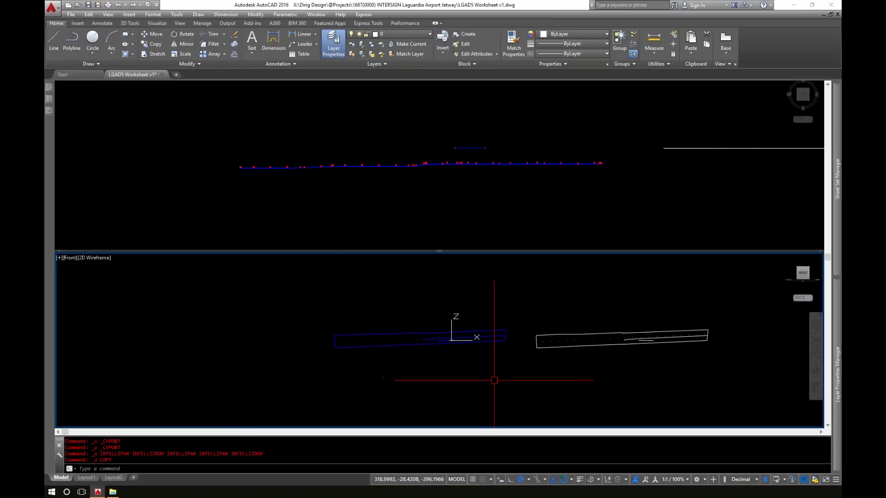
# - Pick point-number label 43 and use Select Similar to select all 48 labels
pyautogui.click(378, 159)
pyautogui.scroll(5, 384, 187)
pyautogui.click(387, 186)
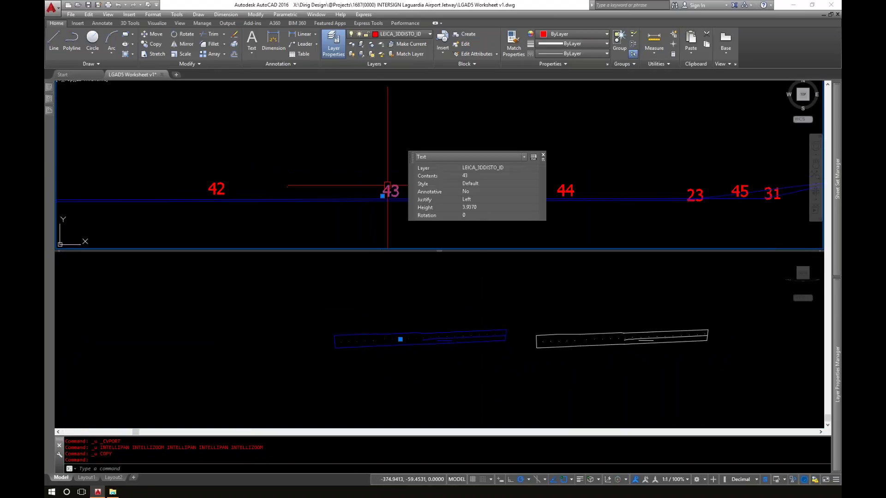
pyautogui.rightClick(388, 192)
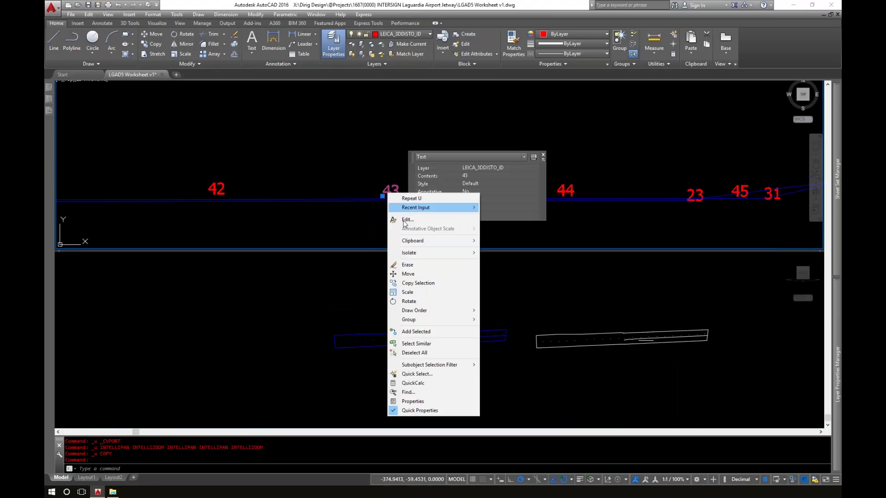
pyautogui.click(407, 345)
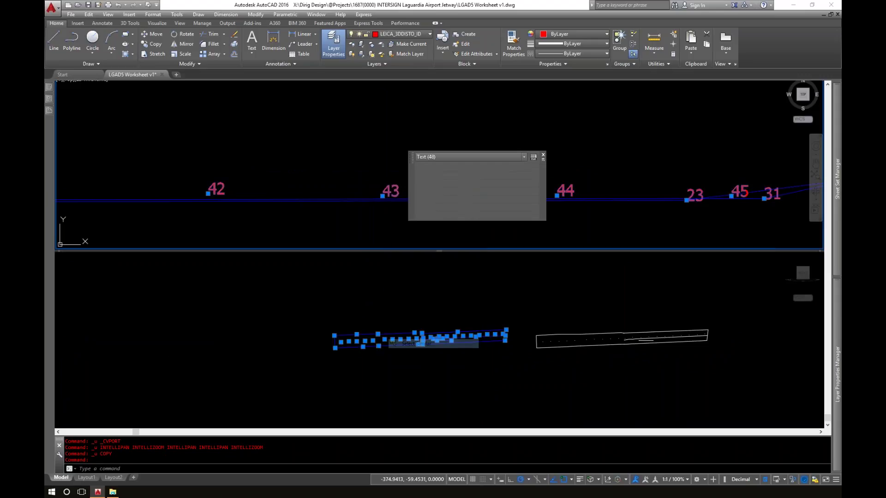
pyautogui.rightClick(393, 192)
# - Hide the 48 selected number labels with Isolate > Hide Objects
pyautogui.moveTo(420, 232)
pyautogui.click(515, 239)
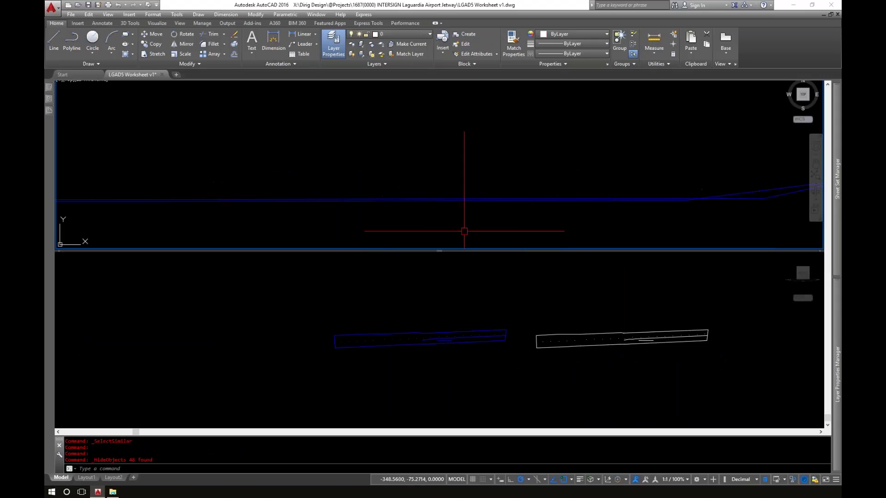
pyautogui.click(341, 282)
pyautogui.press('Escape')
# - Copy the left jetway's objects 3000 units to the right in the front view
pyautogui.click(274, 293)
pyautogui.click(519, 403)
pyautogui.write('co')
pyautogui.press('Return')
pyautogui.scroll(-3, 436, 354)
pyautogui.click(438, 380)
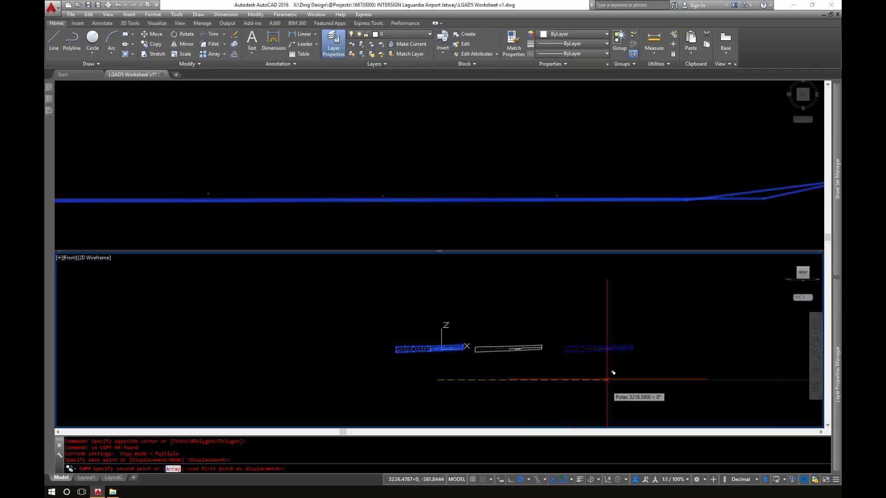
pyautogui.write('3000')
pyautogui.press('Return')
pyautogui.press('Escape')
pyautogui.scroll(-2, 412, 253)
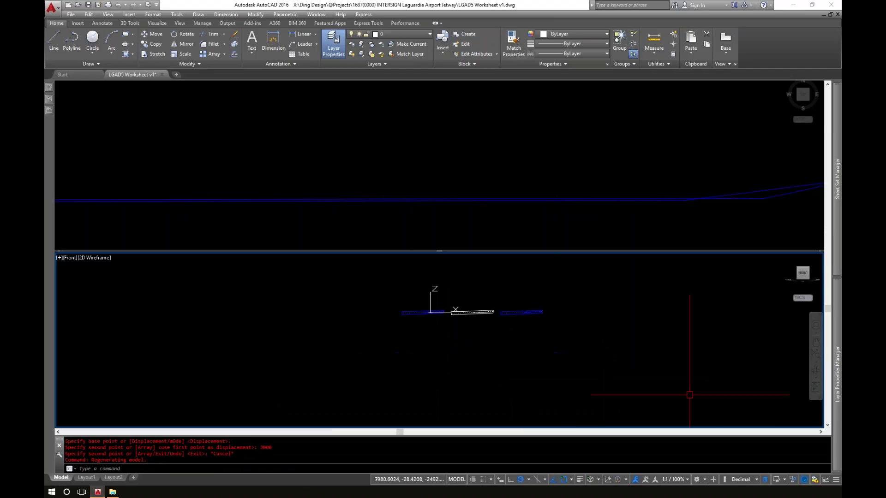
# - End Object Isolation so all 275 hidden objects show again
pyautogui.click(793, 482)
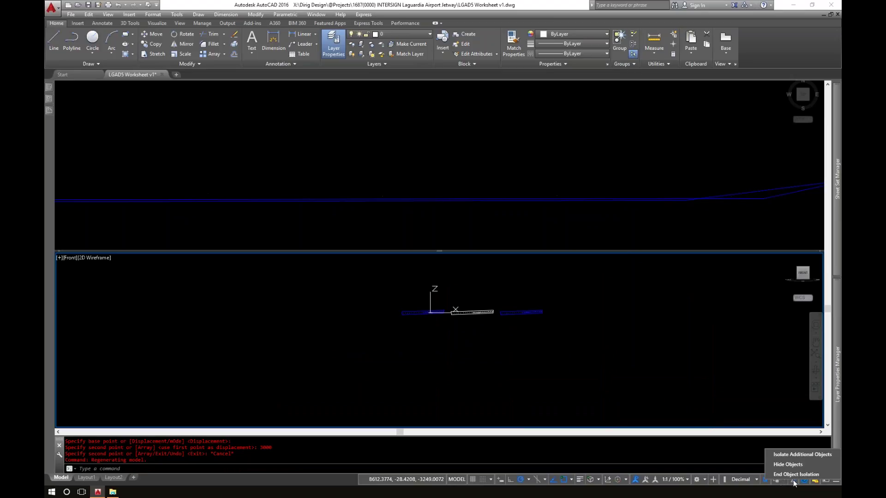
pyautogui.click(791, 475)
pyautogui.click(503, 389)
pyautogui.press('Escape')
# - Pan the top view to centre the blue jetway line and zoom the front view
pyautogui.click(500, 158)
pyautogui.scroll(-3, 500, 158)
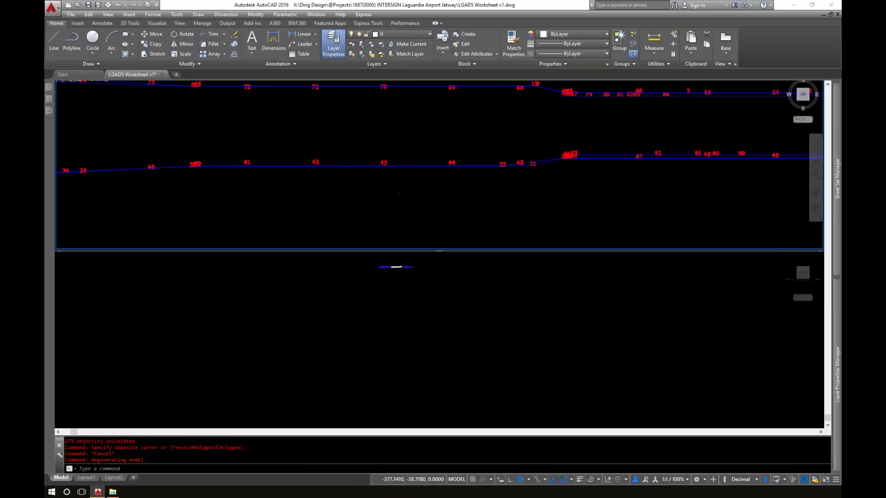
pyautogui.moveTo(498, 178)
pyautogui.mouseDown(button='middle')
pyautogui.moveTo(395, 178)
pyautogui.moveTo(459, 188)
pyautogui.moveTo(237, 183)
pyautogui.moveTo(278, 192)
pyautogui.moveTo(410, 190)
pyautogui.mouseUp(button='middle')
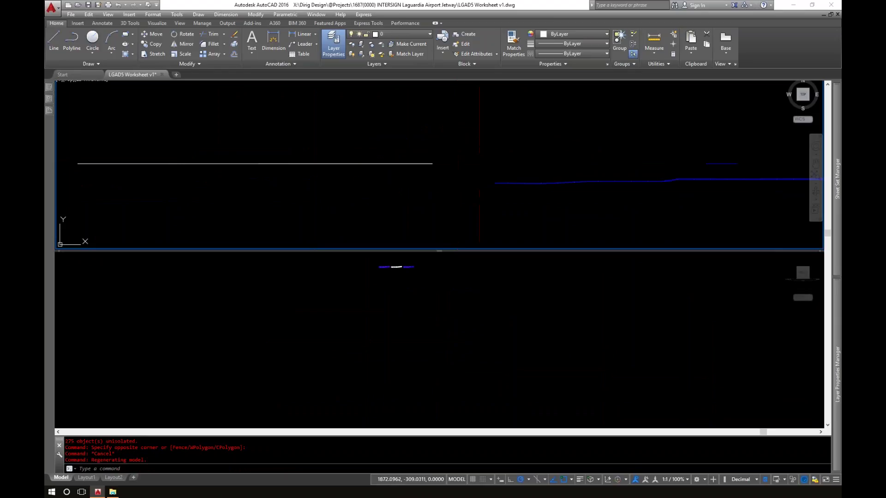
pyautogui.moveTo(650, 225); pyautogui.dragTo(458, 223, button='middle')
pyautogui.scroll(2, 404, 192)
pyautogui.moveTo(404, 192); pyautogui.dragTo(524, 212, button='middle')
pyautogui.click(381, 267)
pyautogui.scroll(4, 439, 351)
pyautogui.scroll(2, 453, 410)
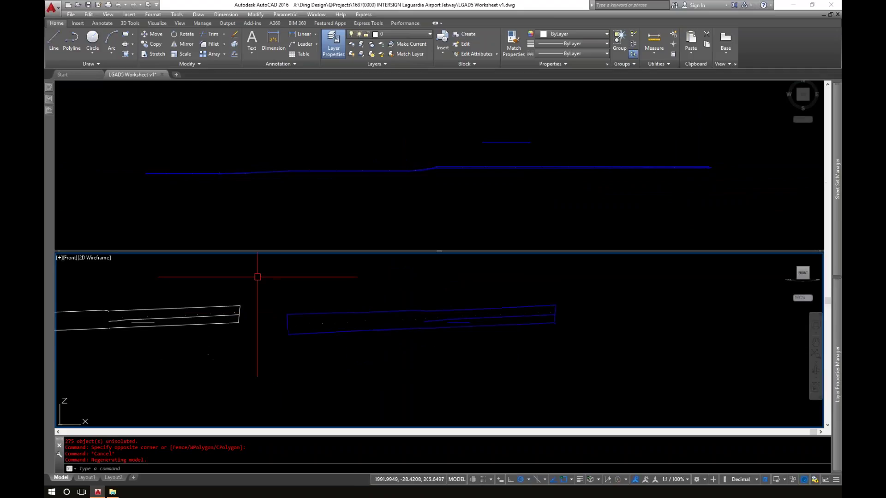
# - Select the copied jetway, orbit the top viewport into 3D, then clear the selection
pyautogui.click(276, 283)
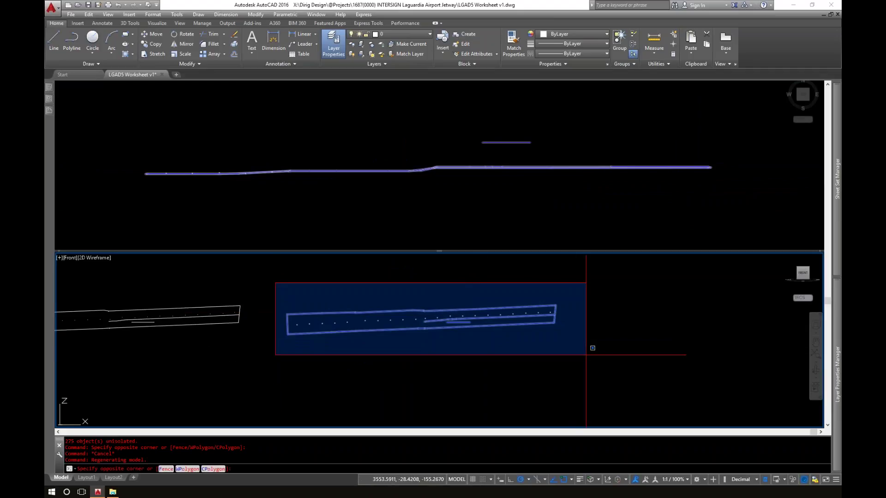
pyautogui.click(584, 349)
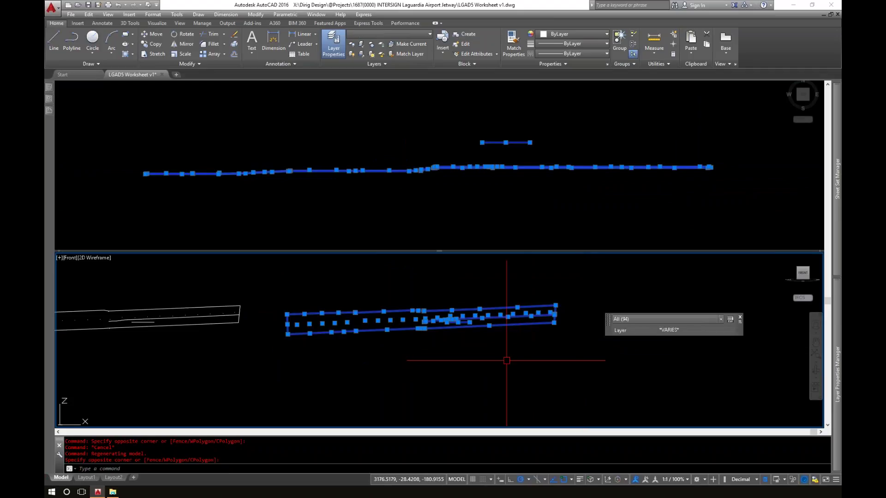
pyautogui.click(495, 190)
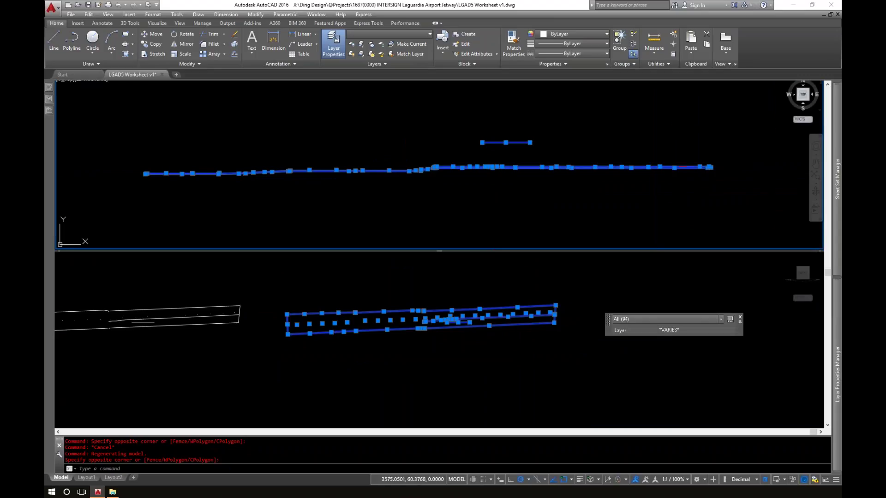
pyautogui.moveTo(796, 99); pyautogui.dragTo(424, 167)
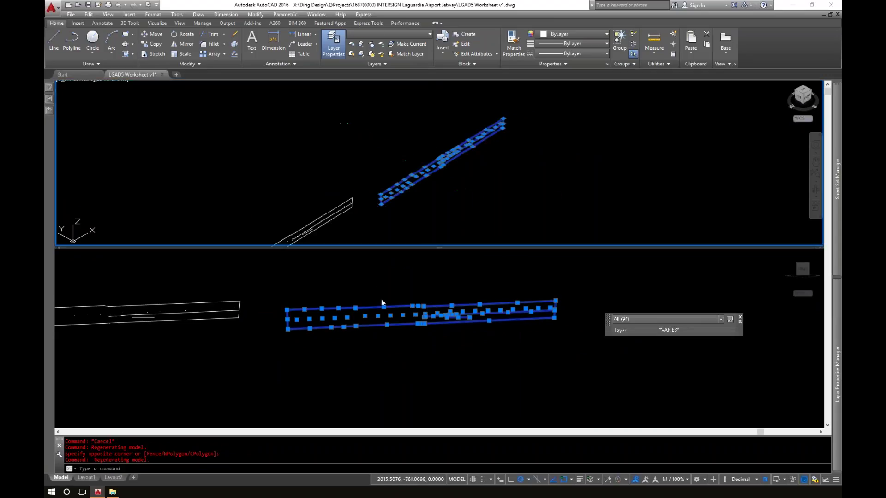
pyautogui.press('Escape')
# - Reselect the 94-object jetway copy in the front view and start the 3DROTATE command
pyautogui.click(376, 279)
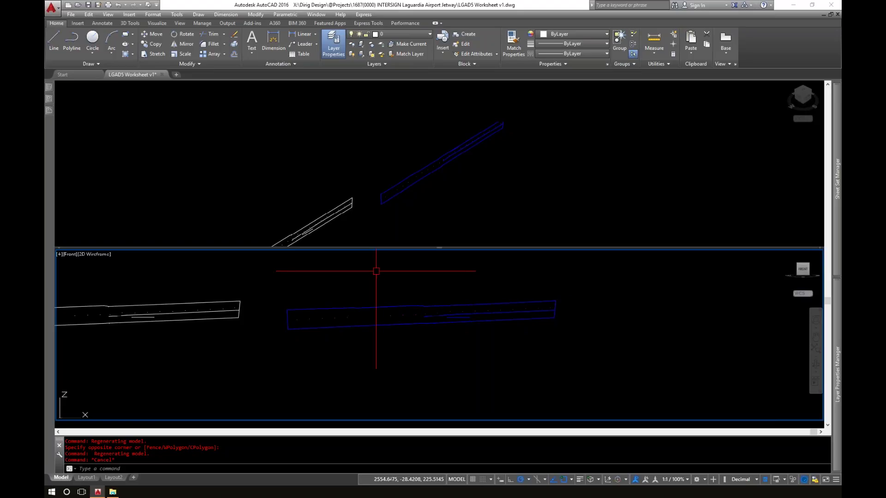
pyautogui.click(265, 267)
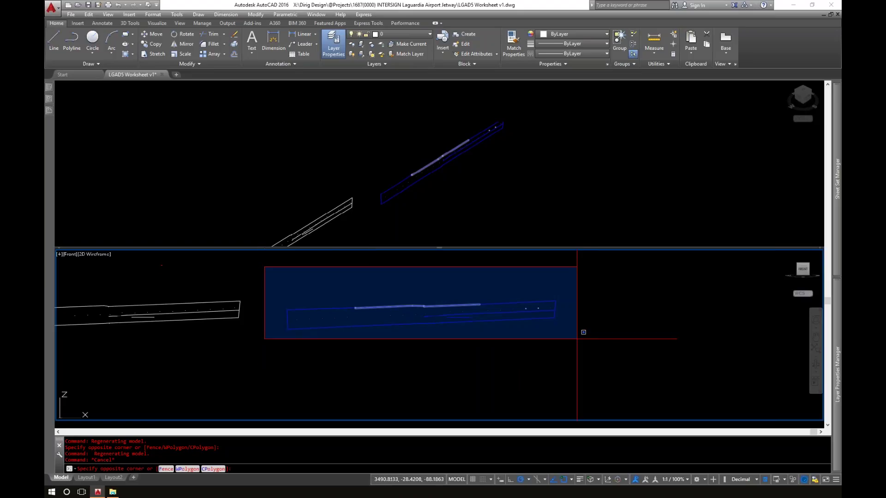
pyautogui.click(612, 368)
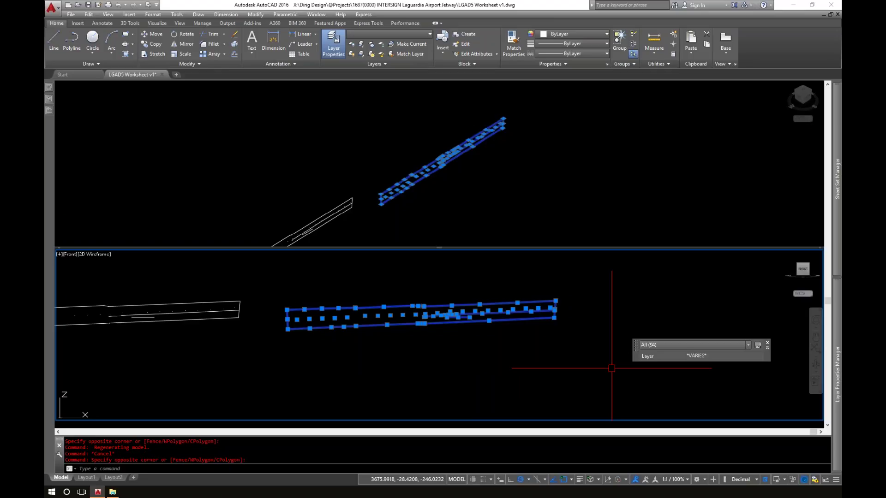
pyautogui.write('3do')
pyautogui.write('otate')
pyautogui.press('Return')
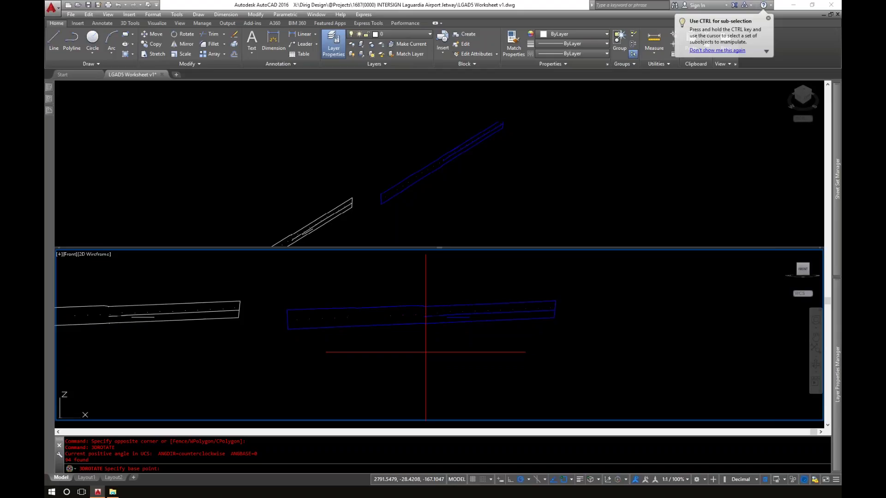
# - Select the right jetway copy in the front view and try a 3D rotation, then cancel it
pyautogui.press('Escape')
pyautogui.click(271, 278)
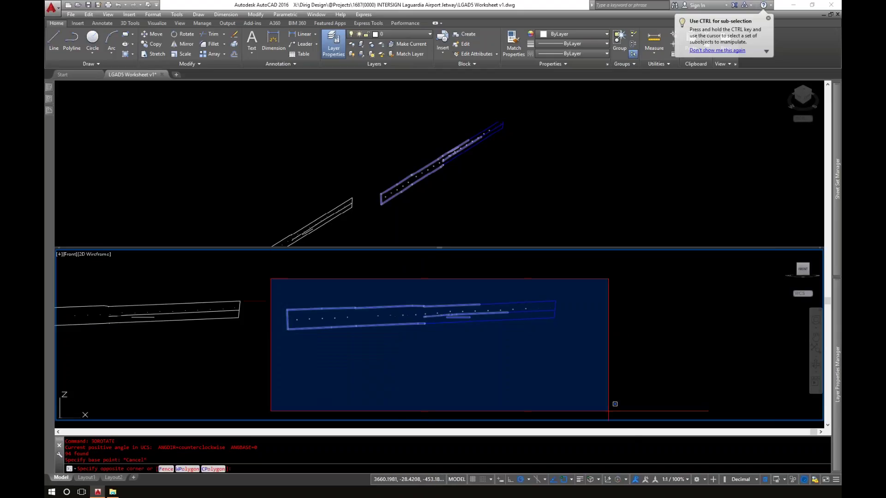
pyautogui.press('Escape')
pyautogui.press('Escape')
pyautogui.scroll(-2, 469, 352)
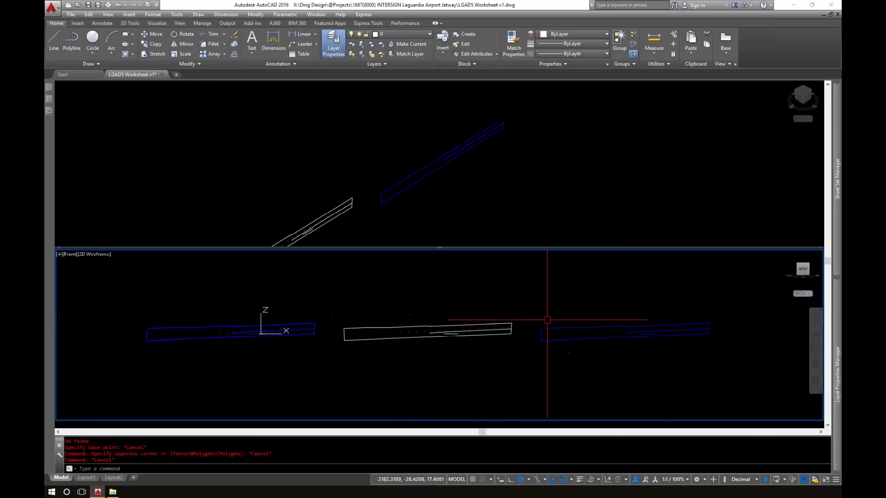
pyautogui.click(531, 303)
pyautogui.click(729, 372)
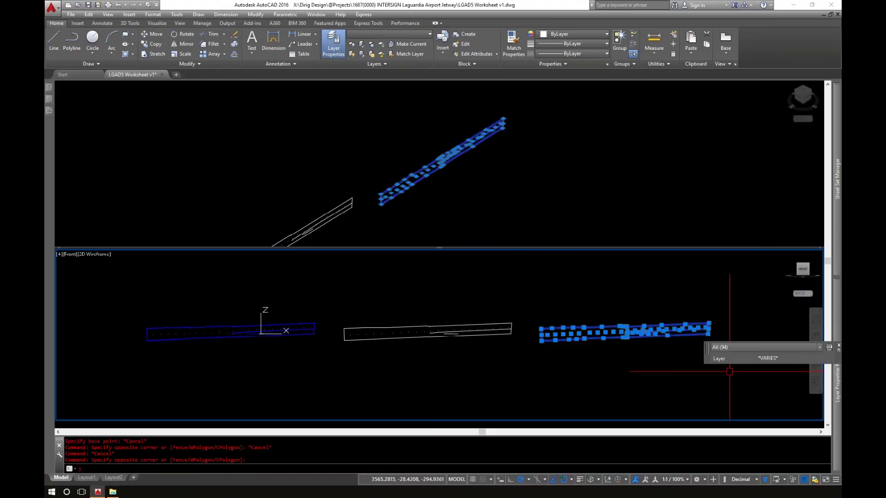
pyautogui.press('Return')
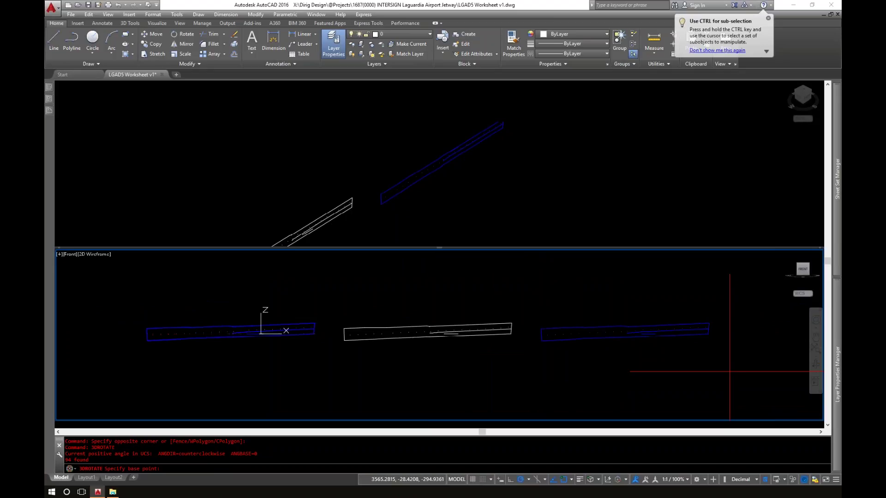
pyautogui.press('Return')
pyautogui.press('Escape')
pyautogui.press('Escape')
pyautogui.moveTo(702, 368); pyautogui.dragTo(675, 371, button='middle')
# - Select the copied jetway in the upper 3D view and rotate it 180 degrees with 3DROTATE
pyautogui.click(435, 112)
pyautogui.press('Escape')
pyautogui.keyDown('shift'); pyautogui.moveTo(434, 111); pyautogui.dragTo(374, 113, button='middle'); pyautogui.keyUp('shift')
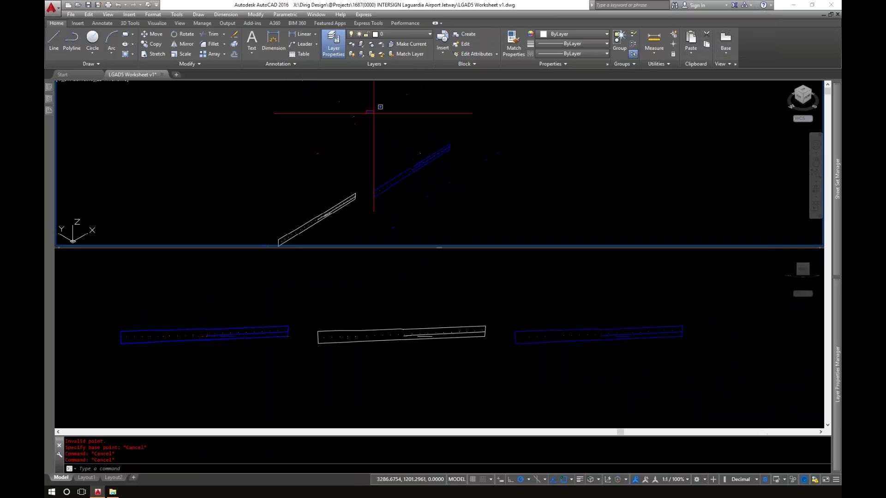
pyautogui.click(372, 112)
pyautogui.click(485, 190)
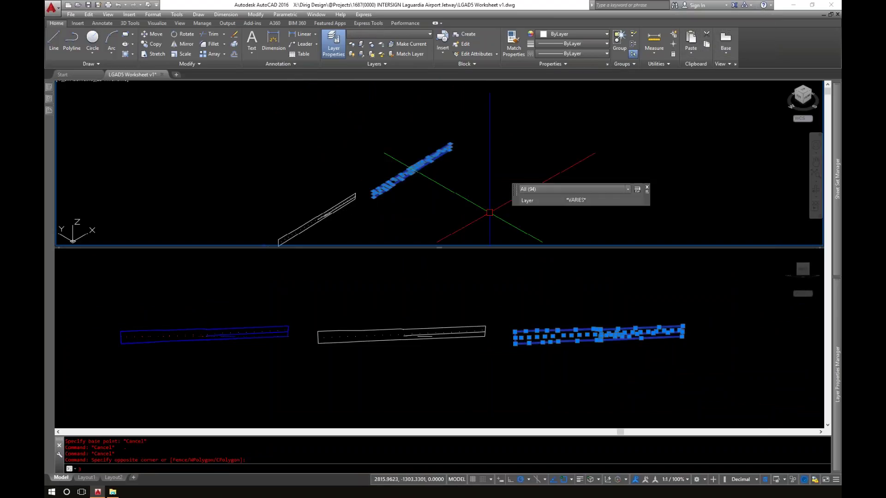
pyautogui.write('3drotat')
pyautogui.press('Return')
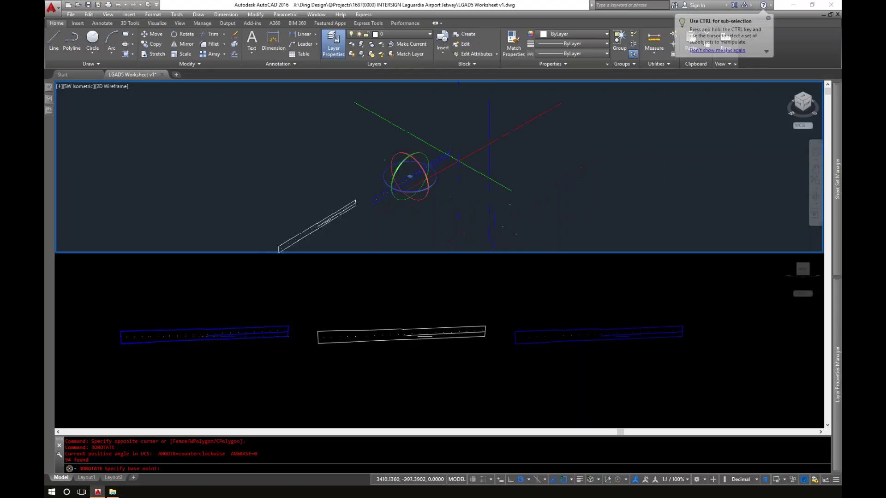
pyautogui.click(410, 176)
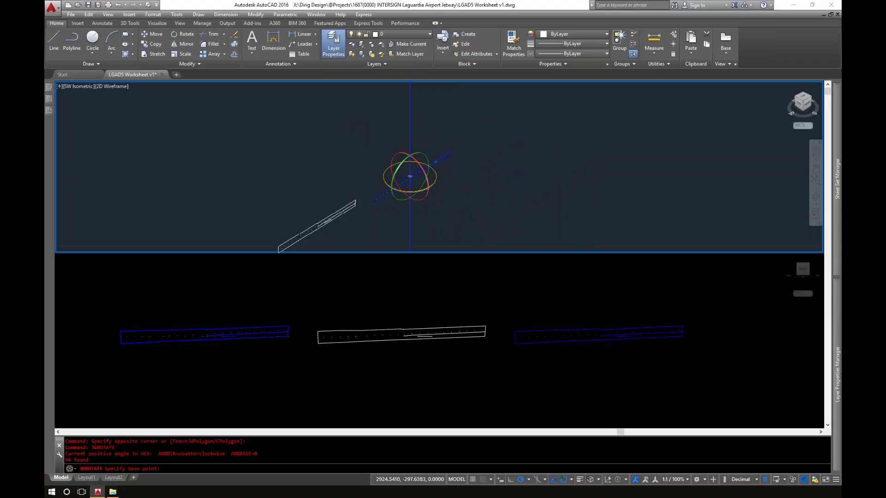
pyautogui.click(410, 176)
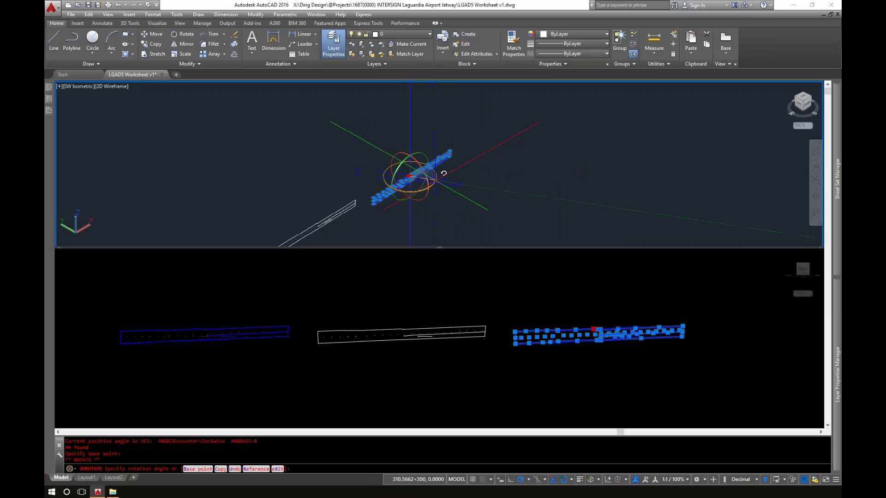
pyautogui.write('180')
pyautogui.press('Return')
# - Show the upper viewport as a top plan turned so the jetway lies horizontal
pyautogui.click(238, 317)
pyautogui.click(683, 152)
pyautogui.click(803, 93)
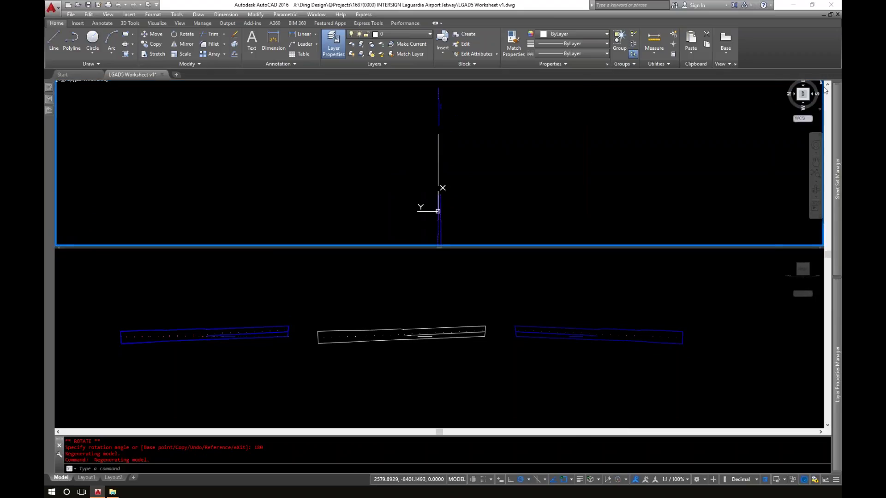
pyautogui.click(822, 84)
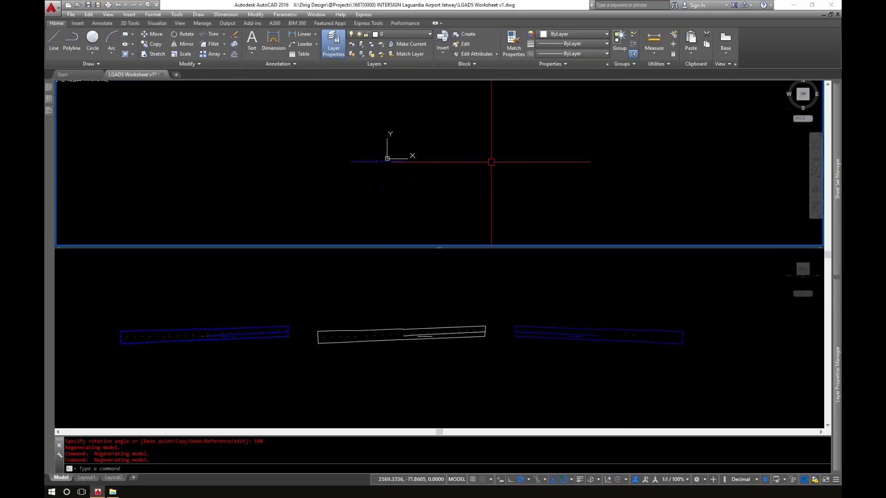
# - Pan the front view and pick the blue jetway's lower edge to check its properties
pyautogui.click(574, 293)
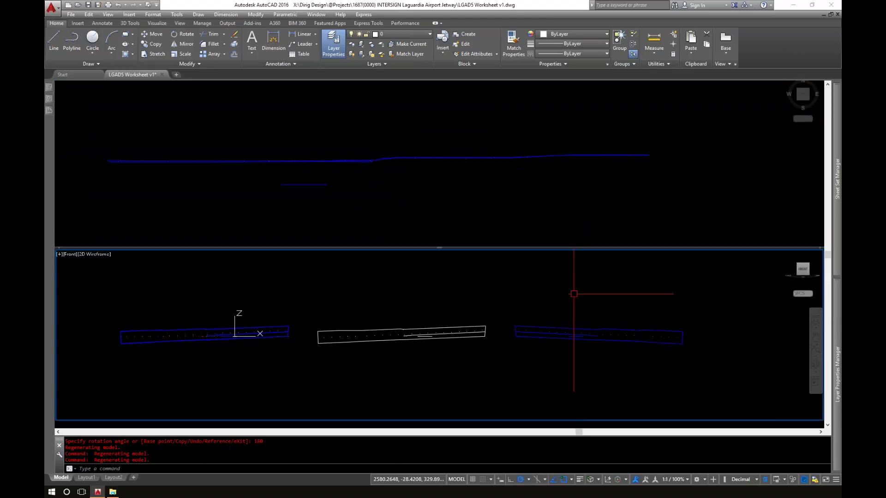
pyautogui.scroll(2, 587, 367)
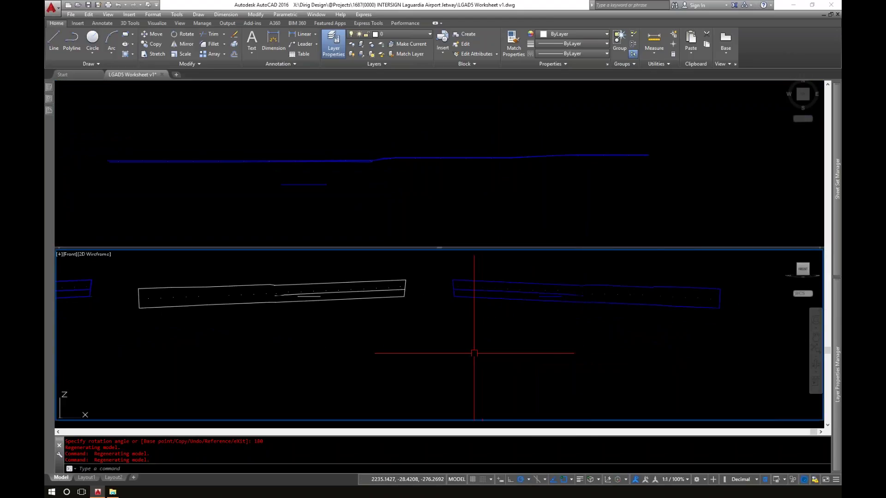
pyautogui.moveTo(474, 354); pyautogui.dragTo(468, 385, button='middle')
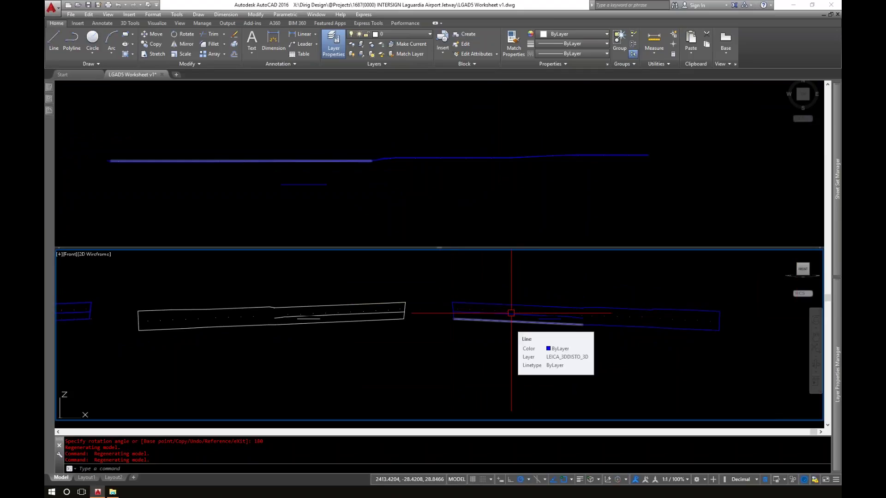
pyautogui.moveTo(700, 311)
pyautogui.click(695, 329)
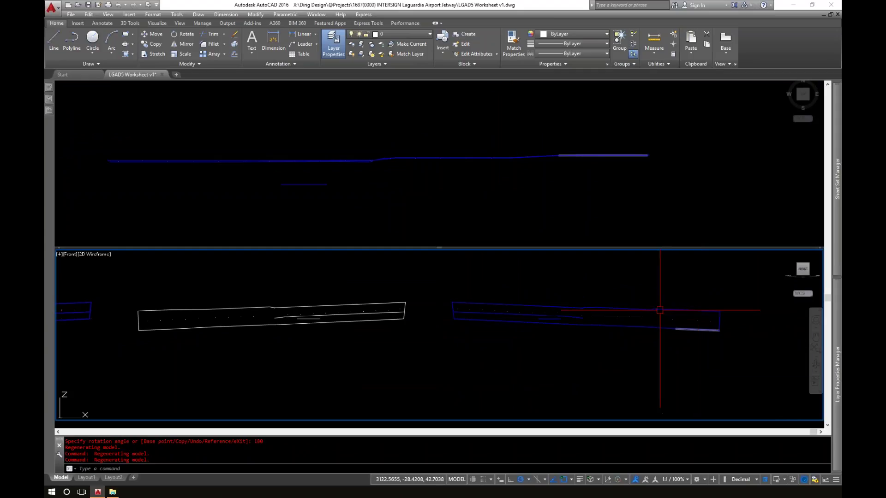
# - Window-select all 94 objects of the blue jetway in the front view
pyautogui.click(434, 346)
pyautogui.press('Escape')
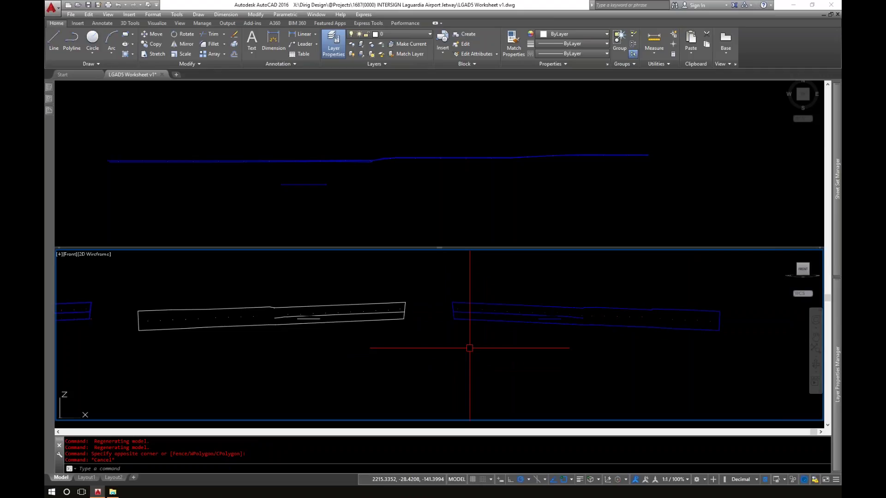
pyautogui.click(530, 365)
pyautogui.press('Escape')
pyautogui.moveTo(510, 356); pyautogui.dragTo(480, 330, button='middle')
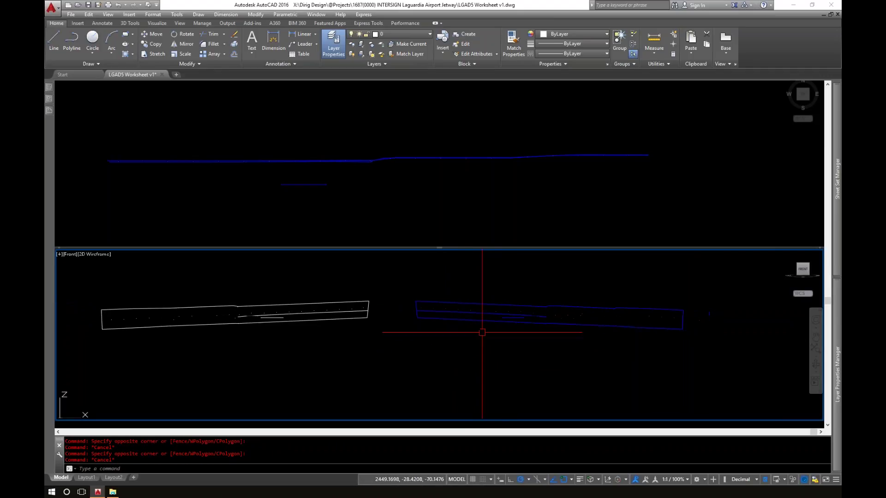
pyautogui.click(397, 277)
pyautogui.click(736, 369)
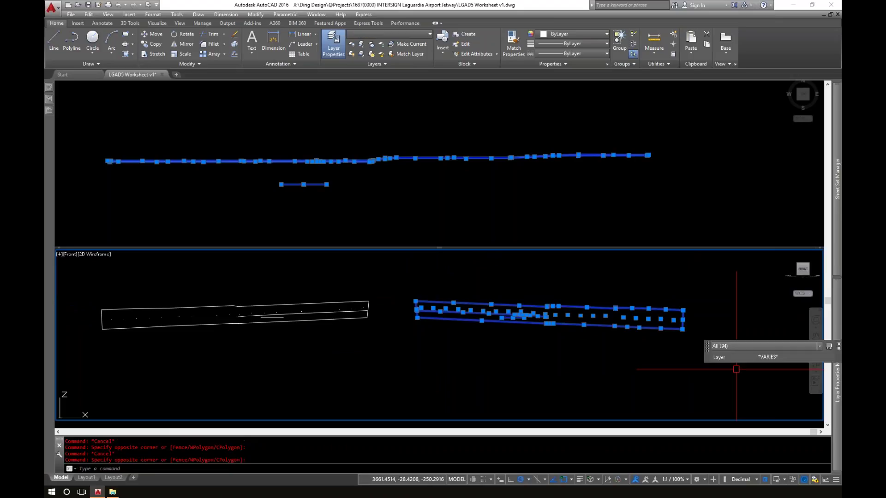
# - Try exploding the 94 blue jetway objects with X twice, which fails
pyautogui.write('x')
pyautogui.press('Return')
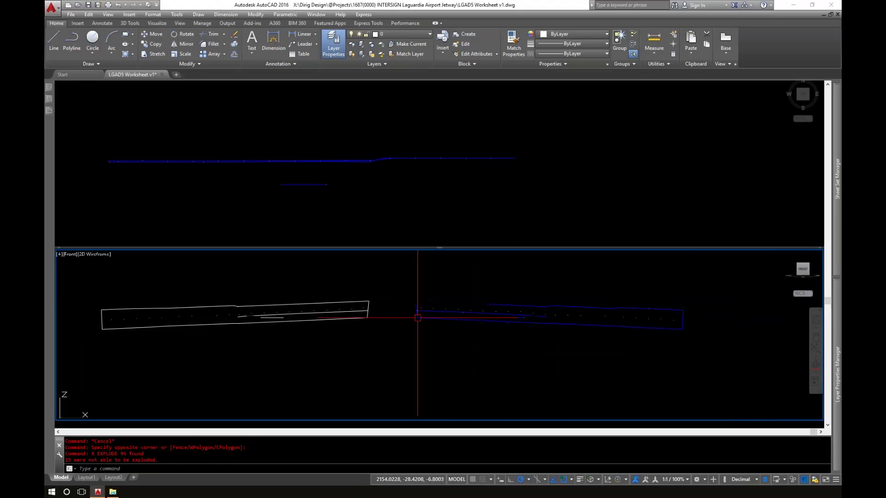
pyautogui.click(405, 276)
pyautogui.click(745, 371)
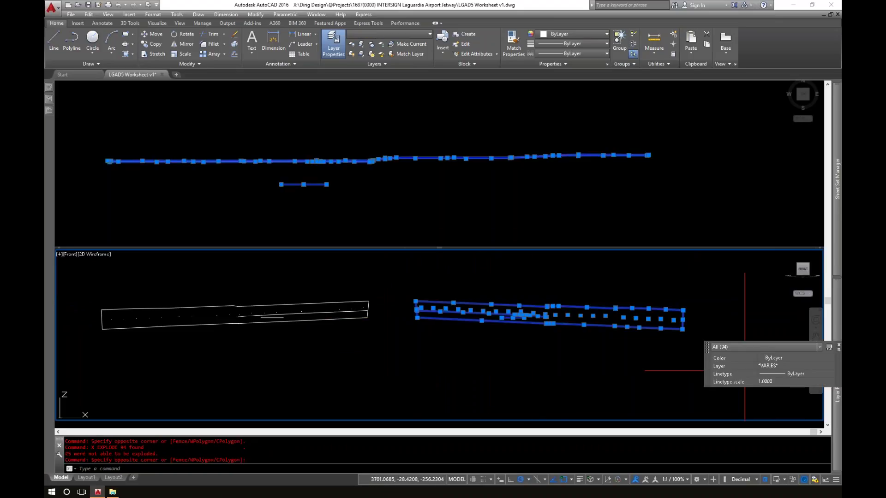
pyautogui.write('x')
pyautogui.press('Return')
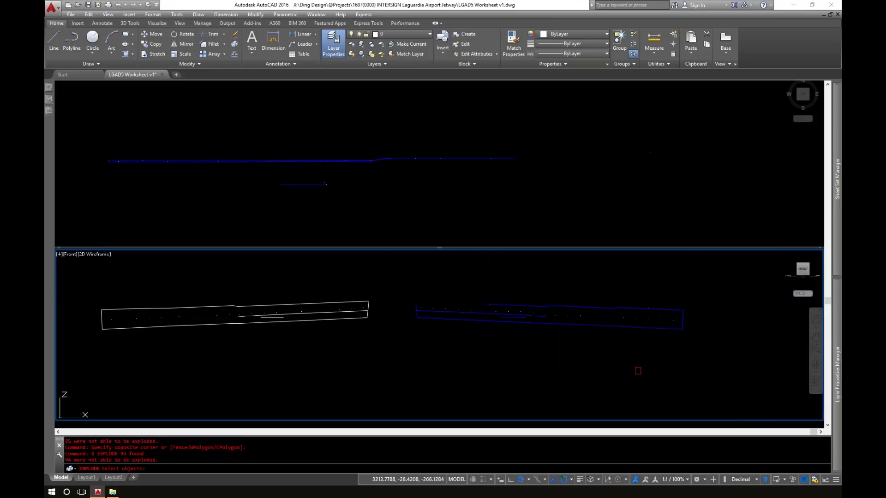
pyautogui.press('Return')
# - Reselect the 94 blue jetway objects and start FLATTEN on them
pyautogui.moveTo(539, 341); pyautogui.dragTo(490, 337, button='middle')
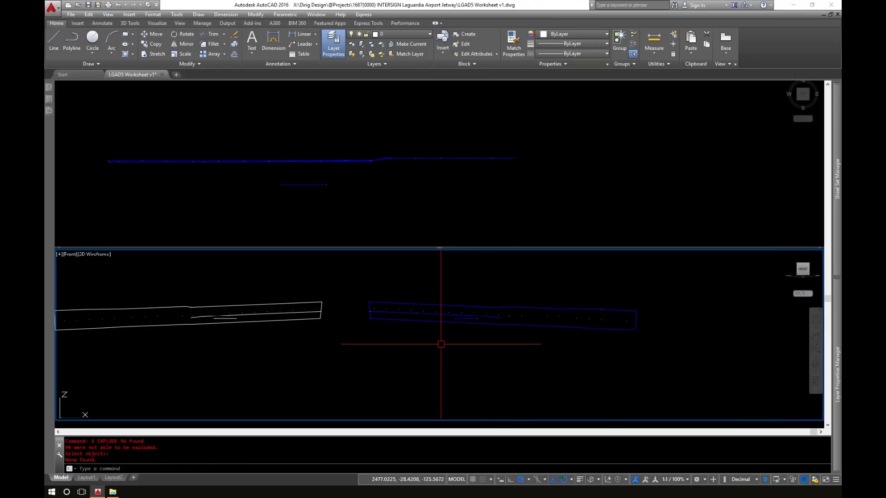
pyautogui.click(346, 284)
pyautogui.click(685, 362)
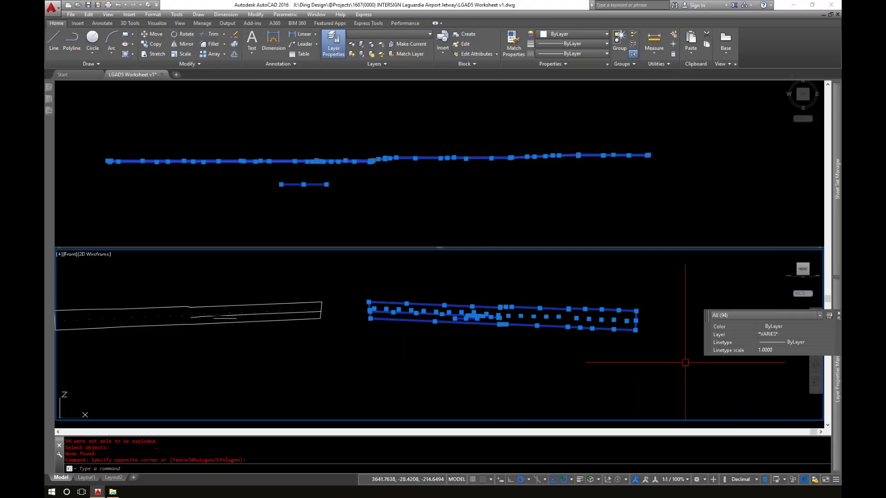
pyautogui.write('flatten')
pyautogui.press('Return')
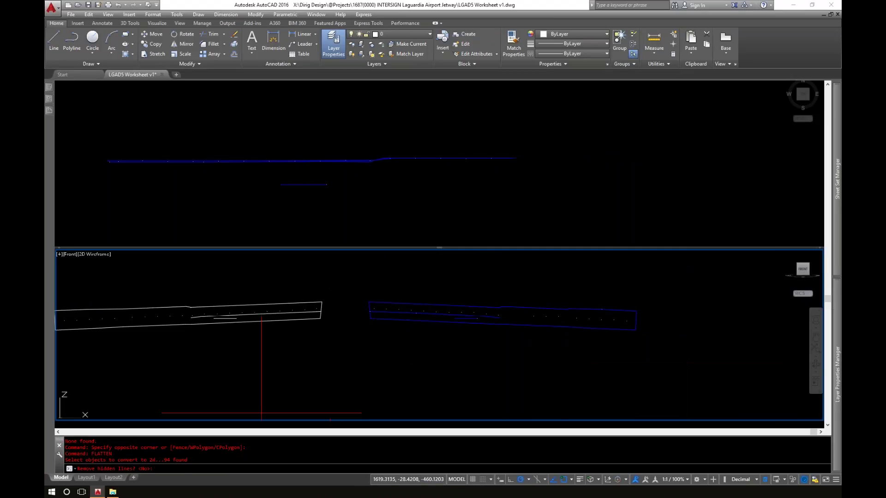
# - Finish the flatten without removing hidden lines and pan the plan view to show both jetway lines
pyautogui.press('Return')
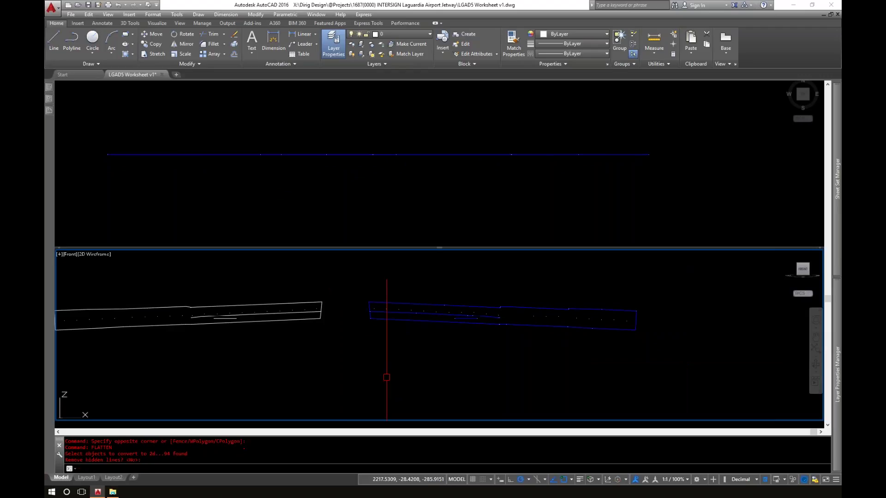
pyautogui.click(395, 193)
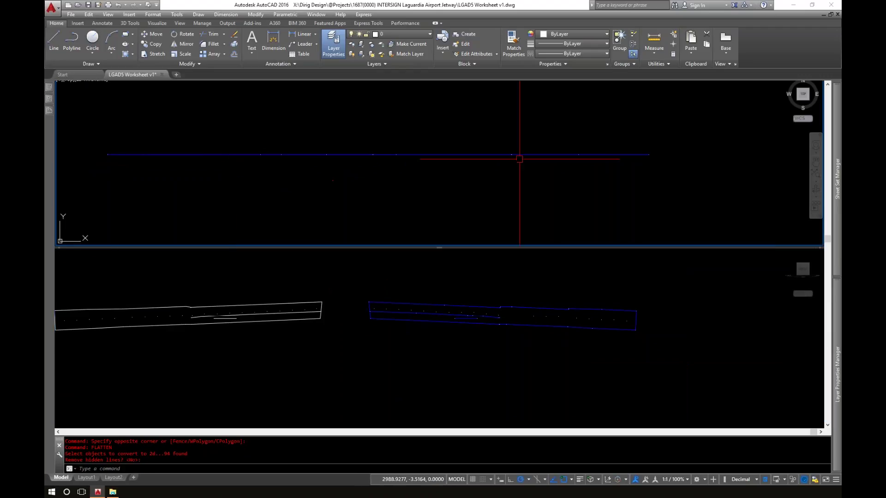
pyautogui.click(443, 172)
pyautogui.press('Escape')
pyautogui.scroll(-2, 419, 177)
pyautogui.moveTo(246, 178); pyautogui.dragTo(425, 174, button='middle')
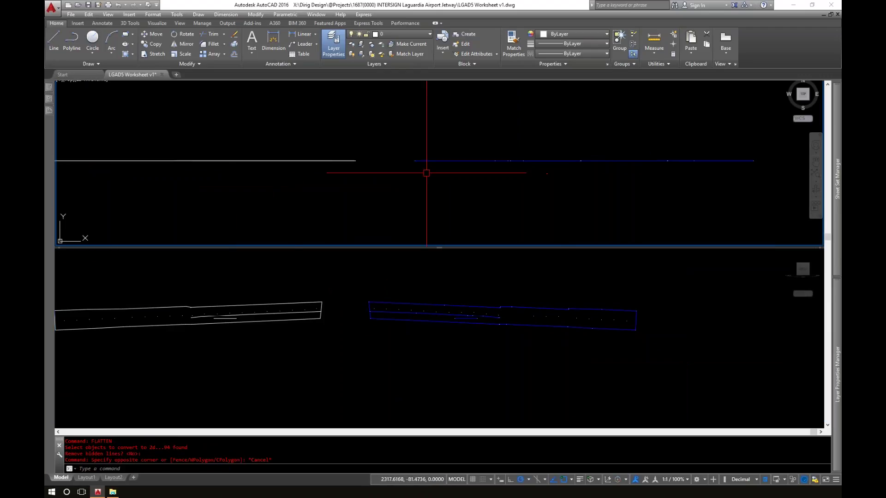
# - Window-select the 94 flattened blue jetway objects and open their layer list in Quick Properties
pyautogui.click(488, 366)
pyautogui.click(486, 386)
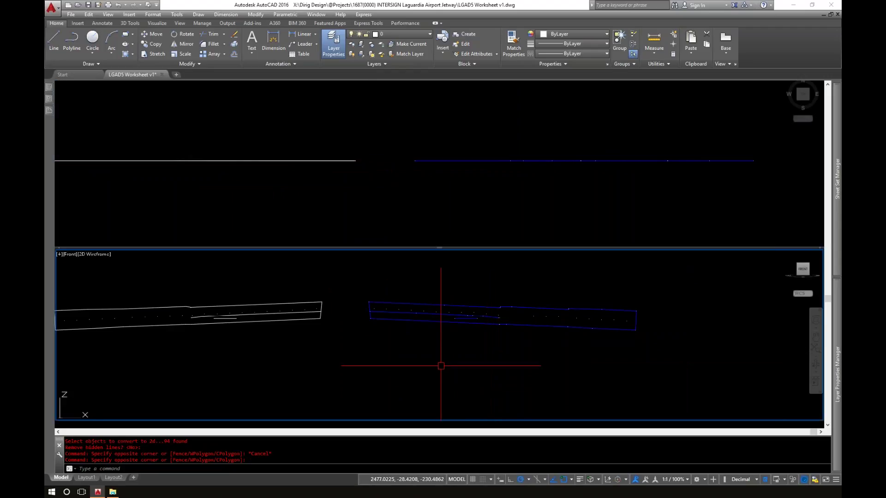
pyautogui.click(442, 364)
pyautogui.press('Escape')
pyautogui.click(351, 286)
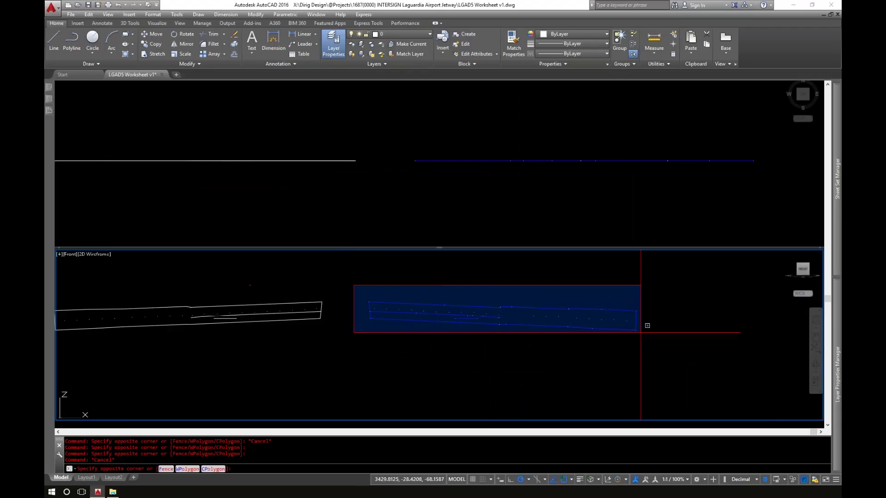
pyautogui.click(715, 353)
pyautogui.click(772, 289)
pyautogui.click(774, 293)
# - Put the flattened jetway on layer 0 and reposition the front view
pyautogui.click(771, 301)
pyautogui.press('Escape')
pyautogui.scroll(-3, 416, 323)
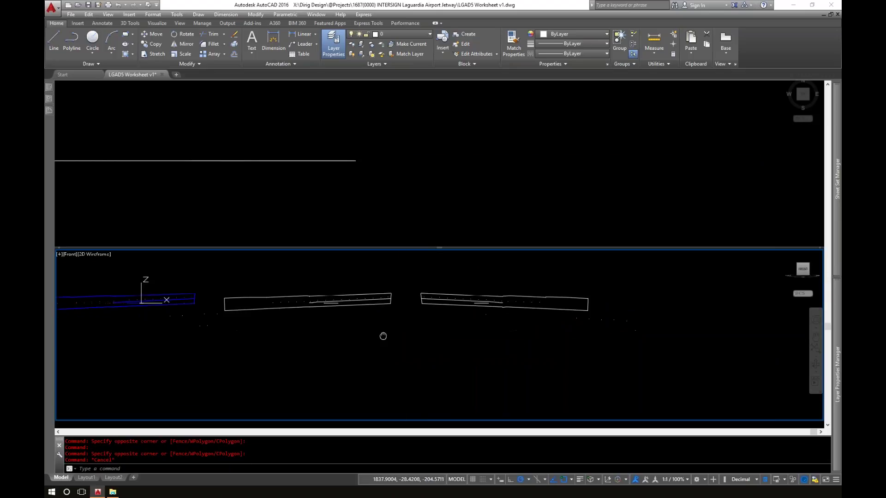
pyautogui.click(429, 365)
pyautogui.press('Escape')
pyautogui.moveTo(398, 352); pyautogui.dragTo(412, 379, button='middle')
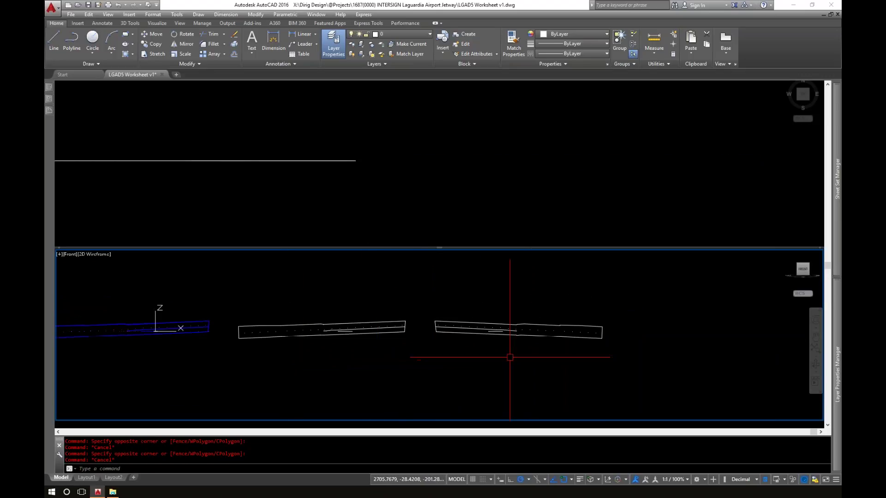
pyautogui.moveTo(510, 357)
pyautogui.mouseDown(button='middle')
pyautogui.moveTo(528, 342)
pyautogui.moveTo(528, 366)
pyautogui.moveTo(529, 357)
pyautogui.mouseUp(button='middle')
# - Zoom the upper plan viewport to fit all objects
pyautogui.click(406, 192)
pyautogui.scroll(-3, 348, 192)
pyautogui.scroll(2, 393, 212)
pyautogui.middleClick(393, 213)
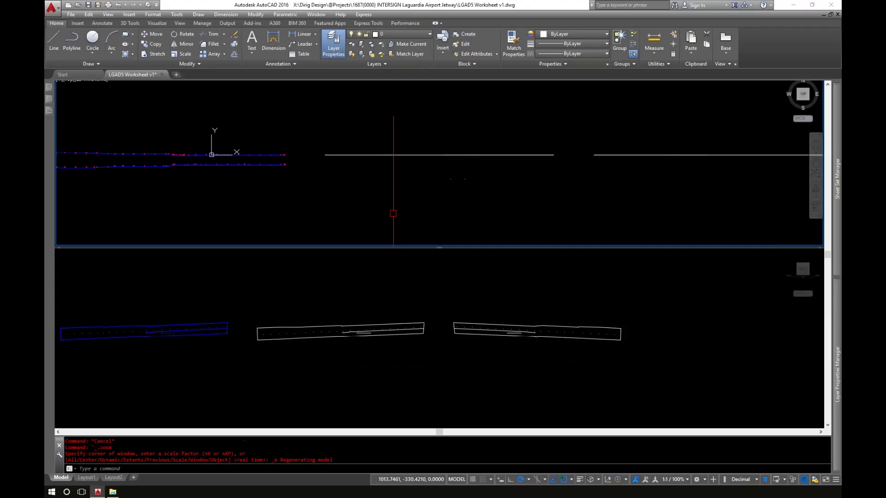
# - Pan the front view upward and switch the upper viewport to southwest isometric
pyautogui.click(389, 366)
pyautogui.click(406, 317)
pyautogui.press('Escape')
pyautogui.moveTo(297, 369); pyautogui.dragTo(315, 351, button='middle')
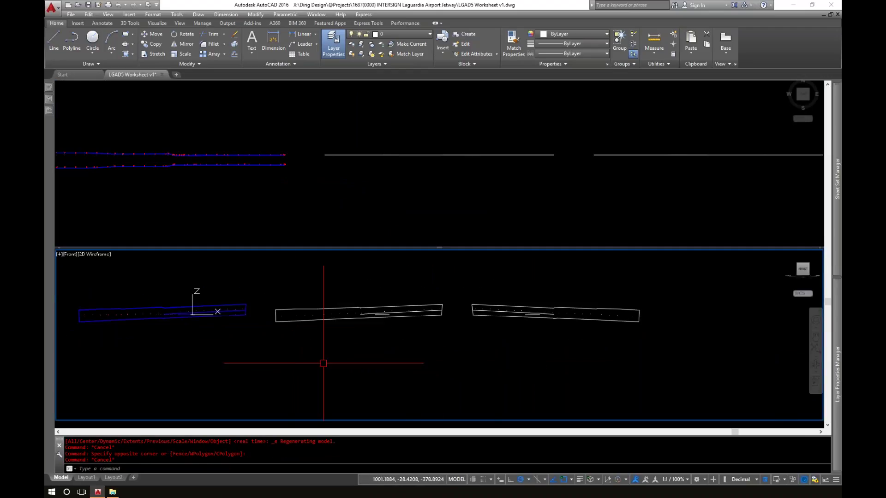
pyautogui.click(365, 383)
pyautogui.press('Escape')
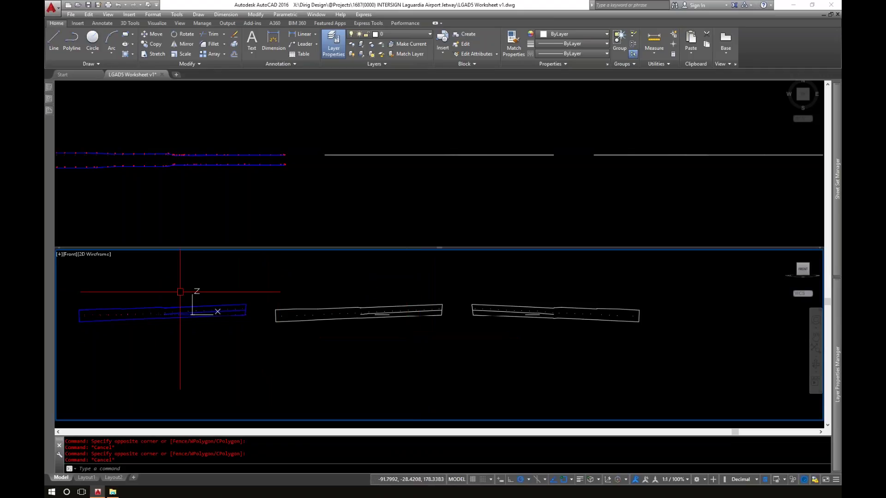
pyautogui.click(351, 203)
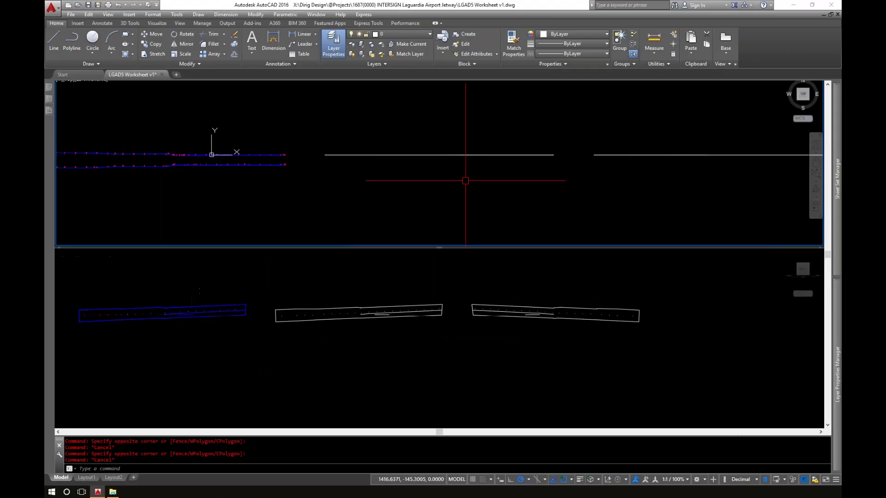
pyautogui.click(799, 99)
pyautogui.scroll(3, 350, 169)
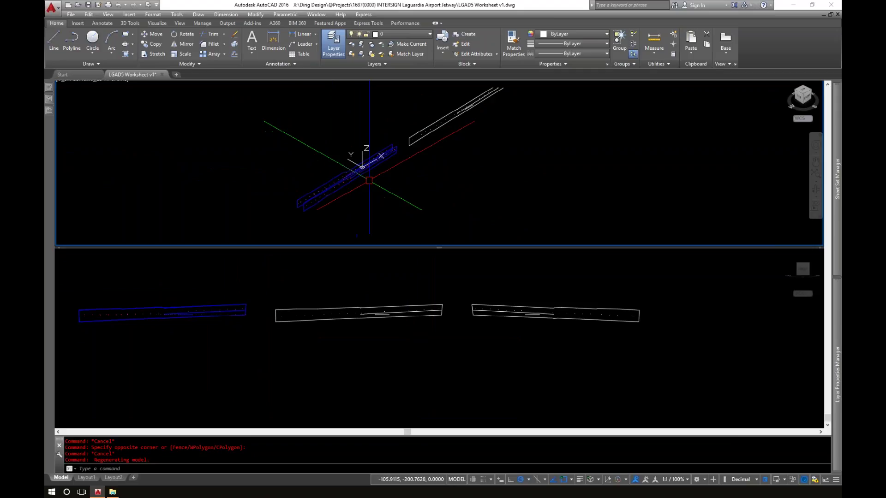
pyautogui.scroll(1, 365, 172)
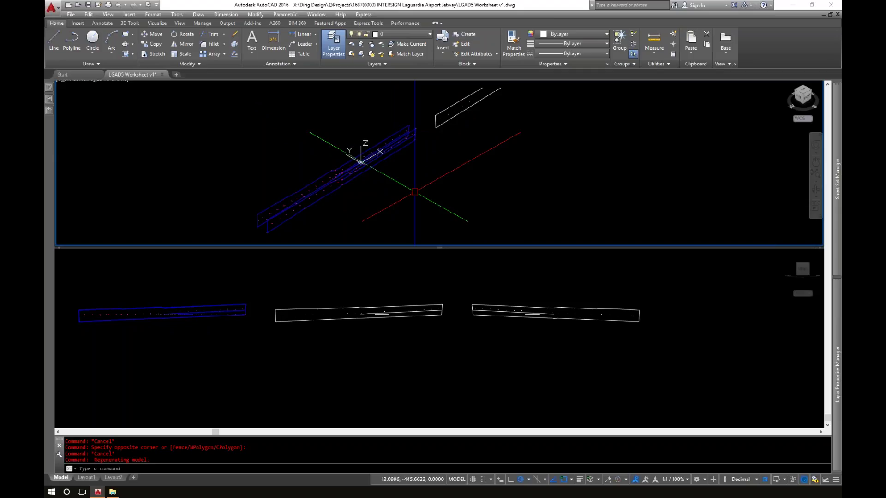
pyautogui.click(442, 332)
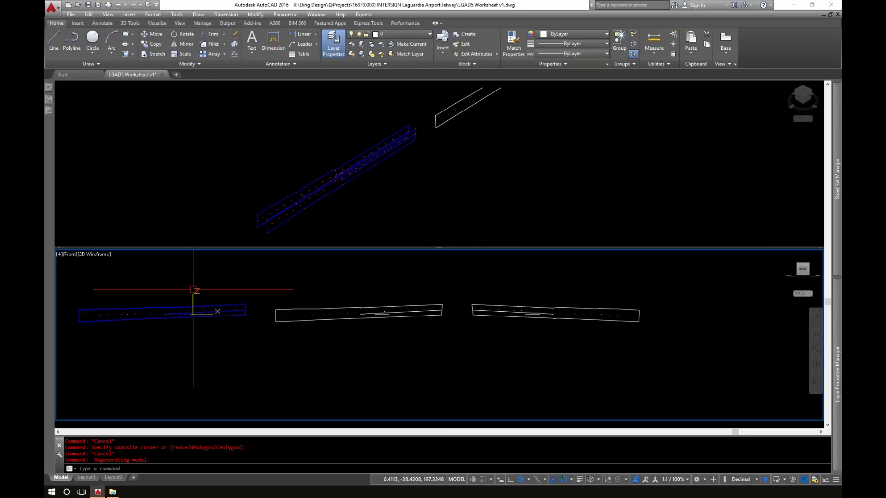
pyautogui.click(363, 328)
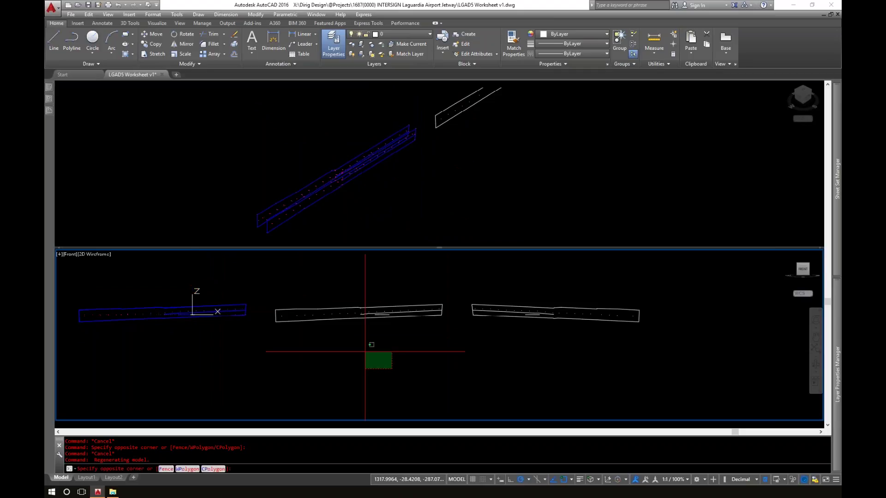
pyautogui.click(352, 317)
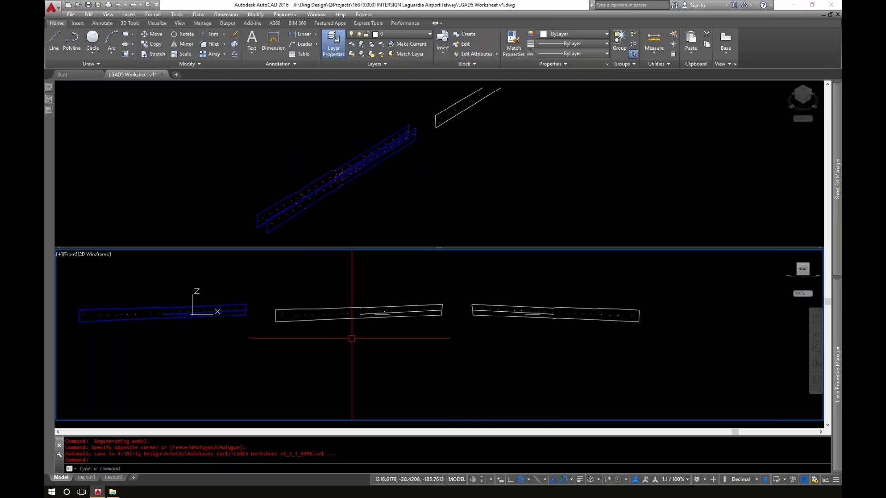
pyautogui.click(70, 5)
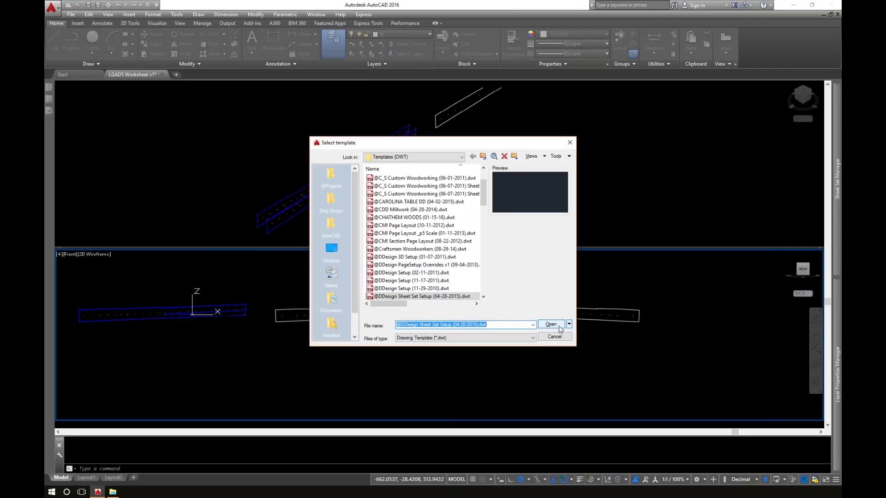
# - Create Drawing4 from the sheet set template, zoom around it, and return to the LGAD5 Worksheet v1 tab
pyautogui.click(551, 324)
pyautogui.click(369, 289)
pyautogui.click(297, 231)
pyautogui.scroll(-5, 270, 263)
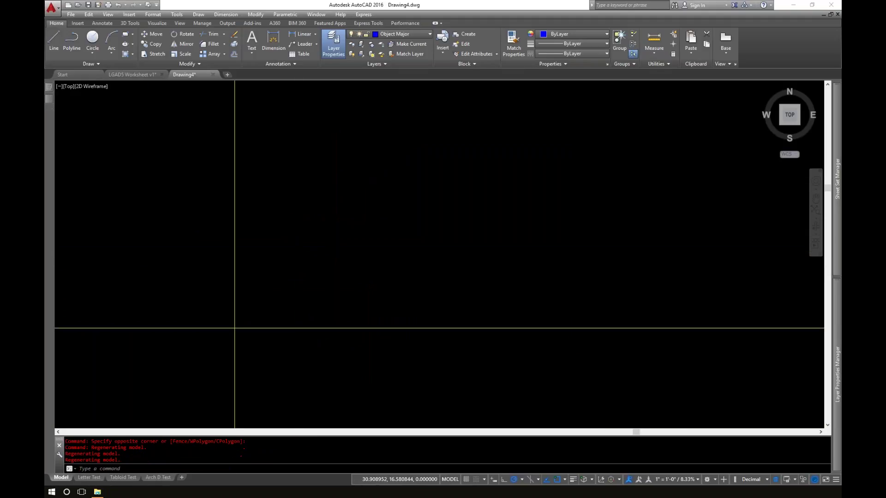
pyautogui.scroll(3, 184, 359)
pyautogui.click(183, 360)
pyautogui.scroll(3, 184, 359)
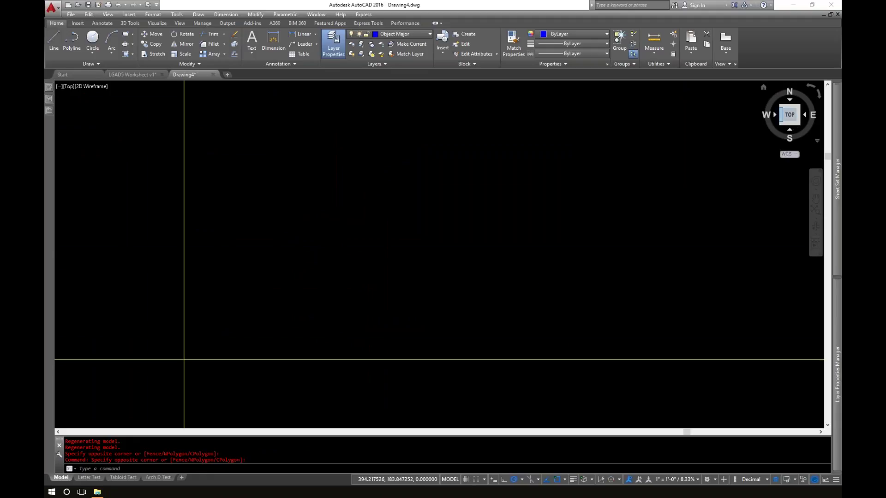
pyautogui.click(138, 74)
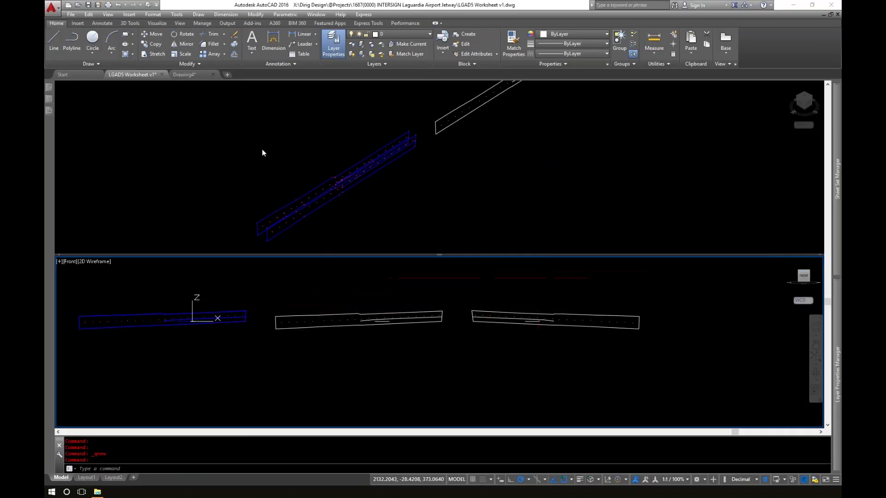
# - Set the worksheet's upper viewport to the Top view, zoom out, and activate the Front viewport
pyautogui.click(200, 76)
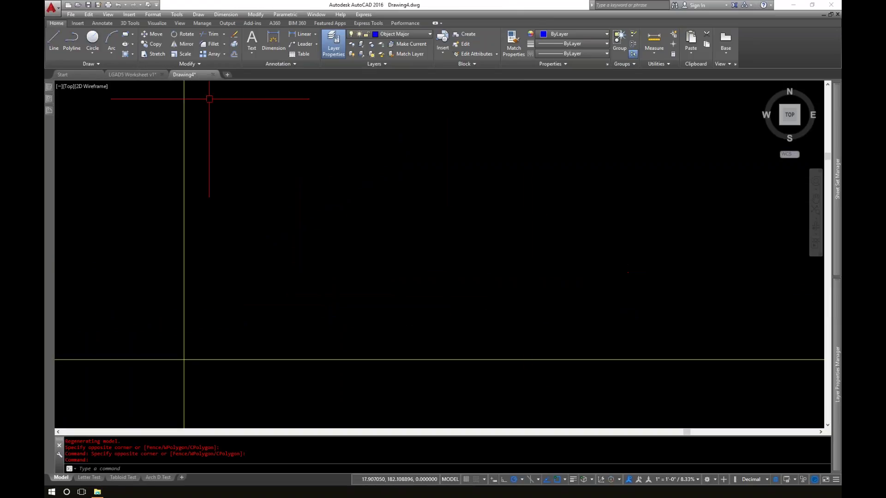
pyautogui.click(131, 75)
pyautogui.click(643, 148)
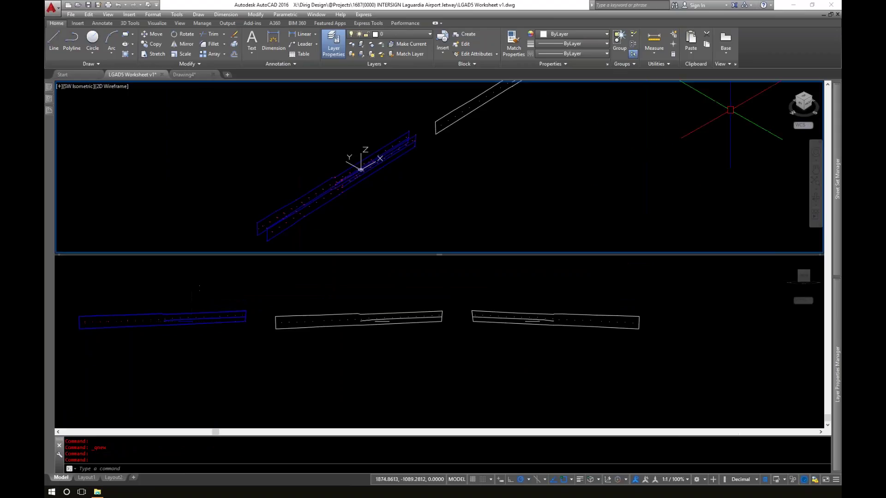
pyautogui.click(803, 99)
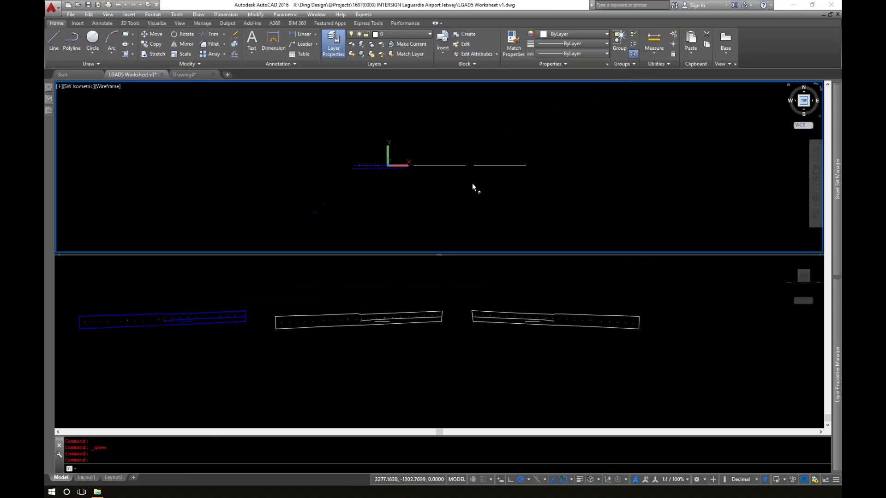
pyautogui.scroll(-2, 461, 223)
pyautogui.click(439, 356)
pyautogui.click(470, 374)
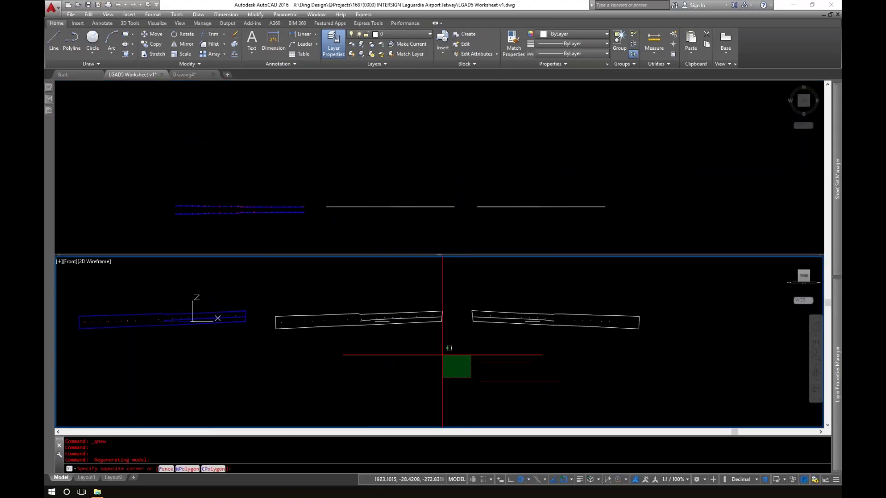
# - Run UCS with the View option to align the coordinate system to the front elevation
pyautogui.write('uc')
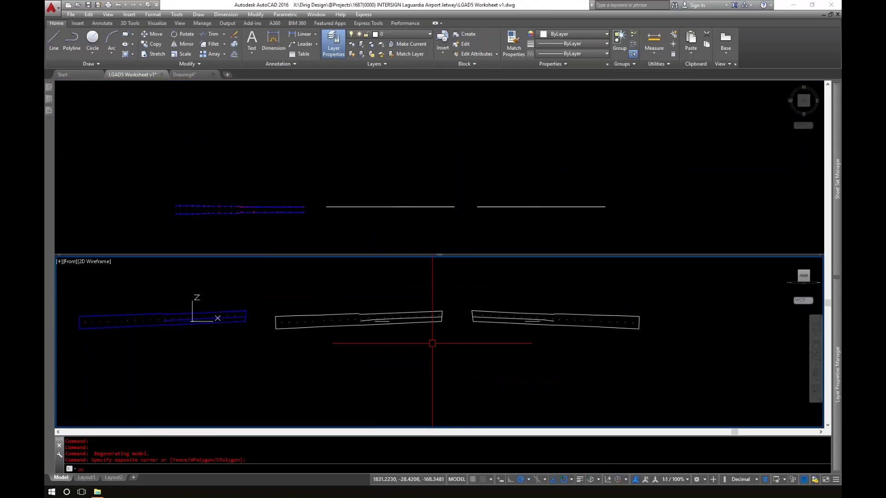
pyautogui.write('s')
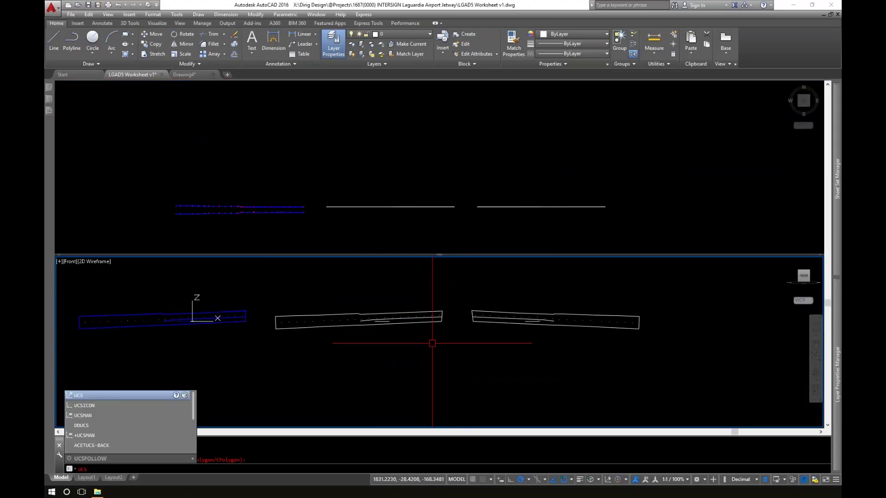
pyautogui.press('Return')
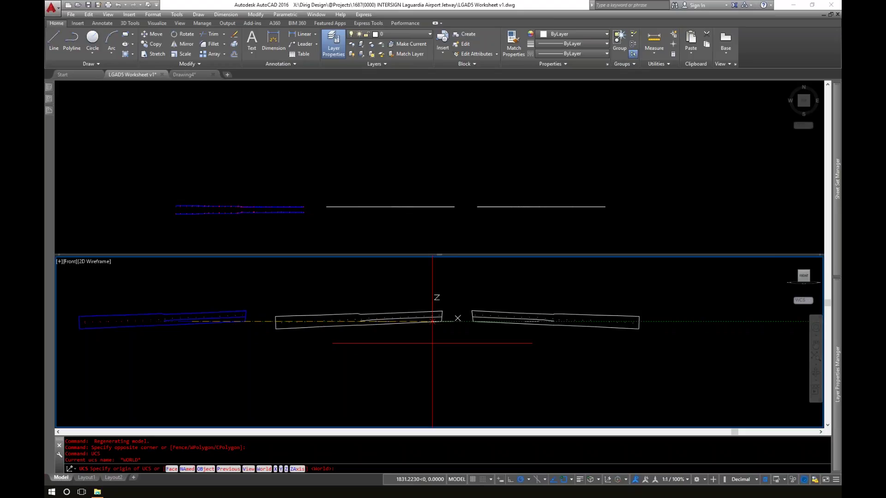
pyautogui.write('view')
pyautogui.press('Return')
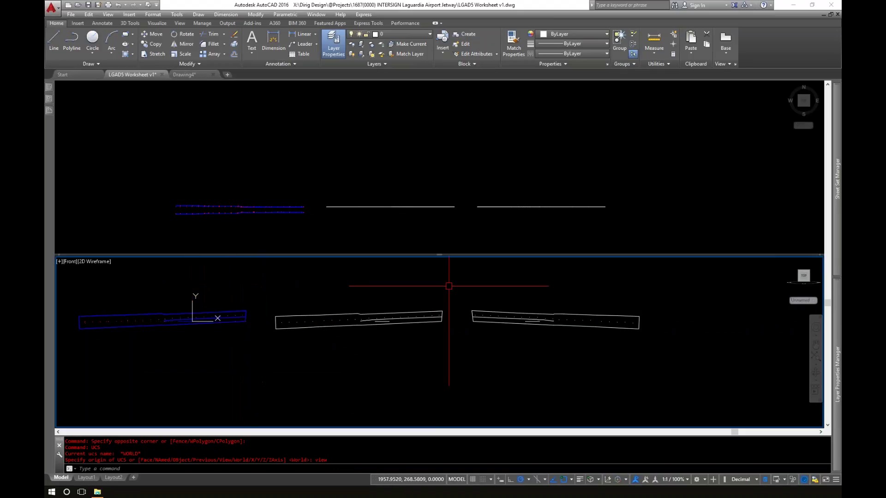
pyautogui.click(256, 282)
# - Copy the three jetway elevation pieces and paste them into Drawing4
pyautogui.click(697, 395)
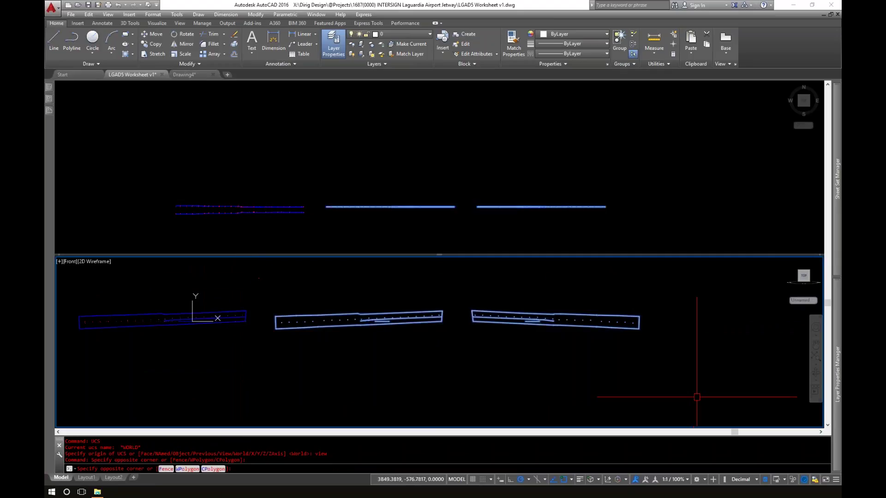
pyautogui.hotkey('ctrl', 'c')
pyautogui.click(192, 74)
pyautogui.hotkey('ctrl', 'v')
pyautogui.click(242, 229)
# - Select the 186 pasted objects and start a MOVE, then cancel it
pyautogui.scroll(-2, 267, 231)
pyautogui.click(190, 184)
pyautogui.click(724, 304)
pyautogui.write('m')
pyautogui.press('Return')
pyautogui.click(421, 174)
pyautogui.press('Escape')
pyautogui.scroll(4, 283, 198)
pyautogui.press('Escape')
pyautogui.press('Escape')
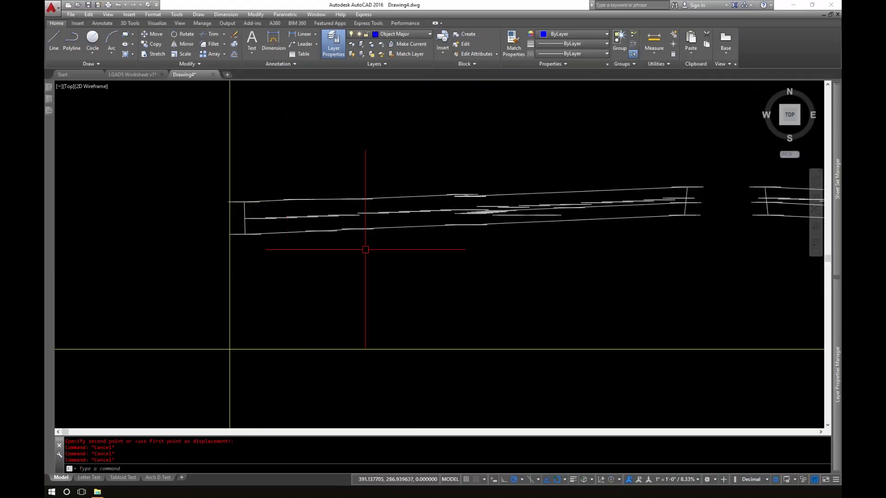
# - Orbit Drawing4 into a tilted 3D view of the pasted jetway geometry
pyautogui.write('orbit')
pyautogui.press('Return')
pyautogui.moveTo(364, 249); pyautogui.dragTo(411, 211)
pyautogui.press('Escape')
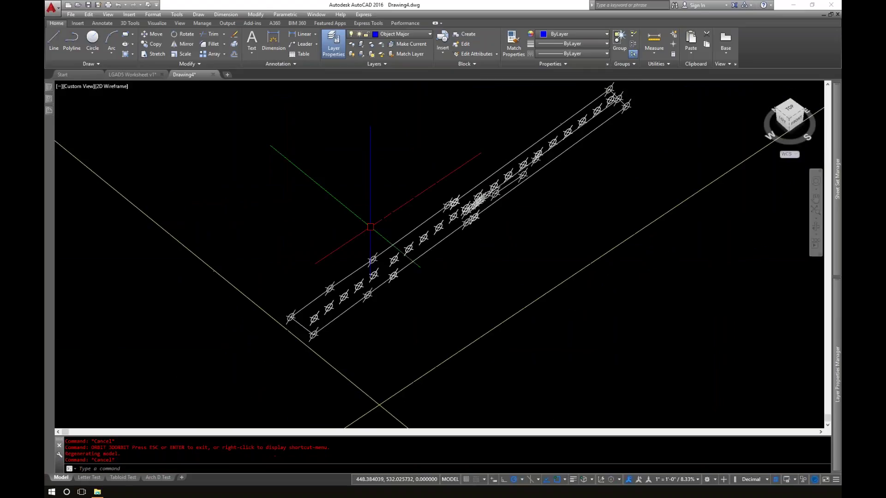
# - Zoom in and select a point marker to inspect its Quick Properties
pyautogui.scroll(5, 370, 227)
pyautogui.press('Escape')
pyautogui.press('Escape')
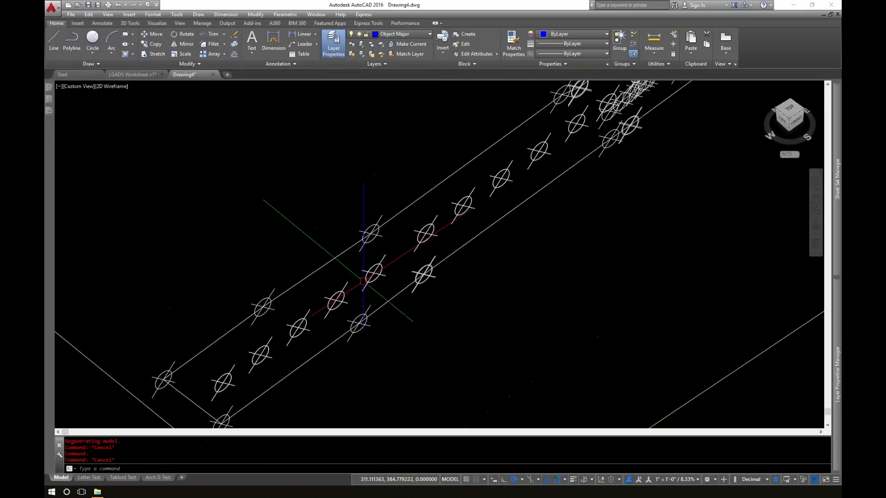
pyautogui.click(336, 296)
pyautogui.press('Escape')
pyautogui.click(298, 328)
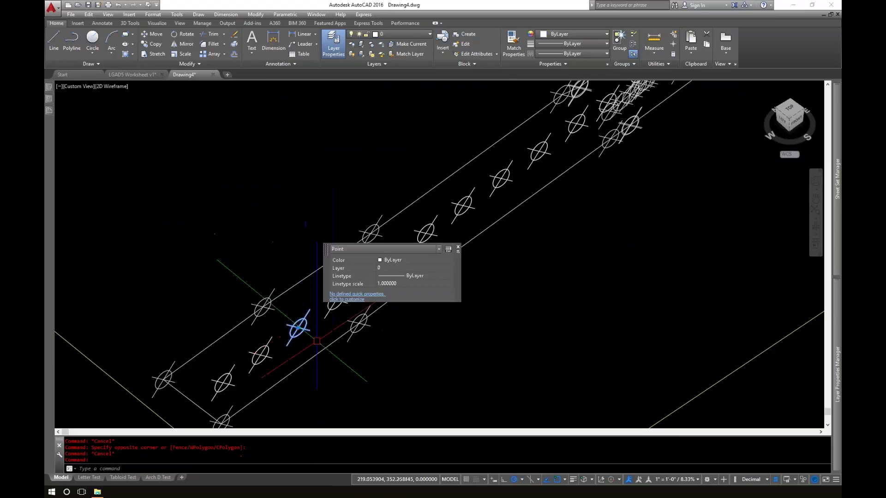
pyautogui.click(609, 314)
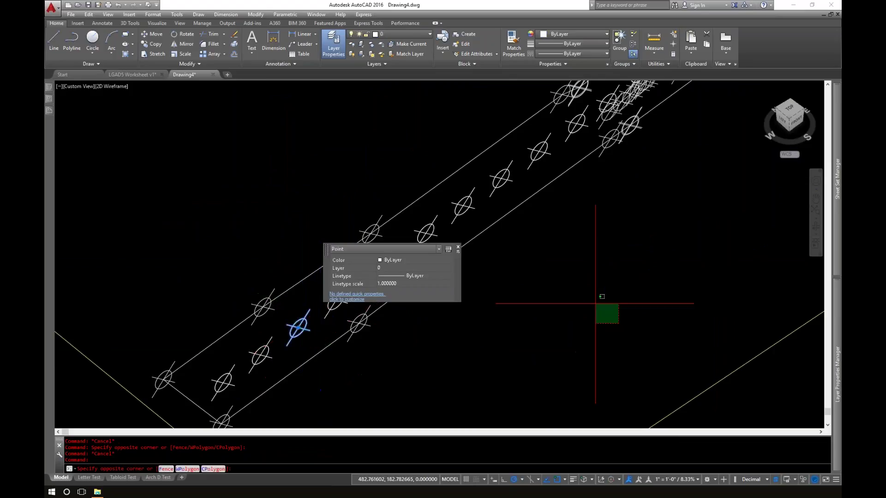
pyautogui.press('Escape')
# - Pan and zoom to reframe the geometry, then bring up the Point Style settings
pyautogui.scroll(-4, 615, 232)
pyautogui.moveTo(614, 232); pyautogui.dragTo(421, 263, button='middle')
pyautogui.scroll(2, 456, 240)
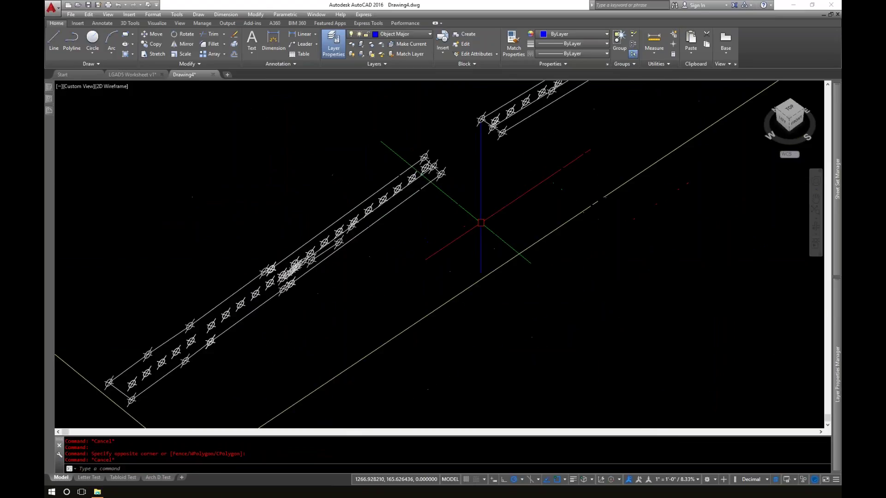
pyautogui.click(480, 164)
pyautogui.press('Escape')
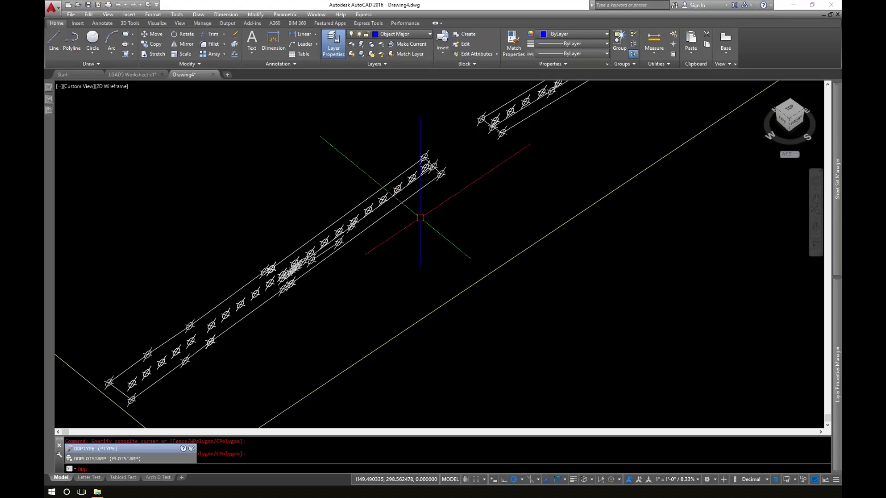
pyautogui.press('Return')
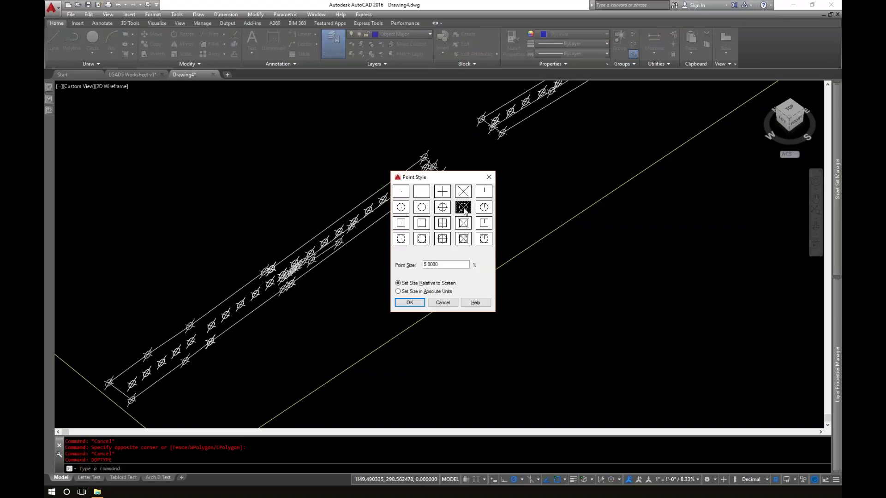
# - Switch Drawing4's points to the plain dot style and return to the top view
pyautogui.click(401, 192)
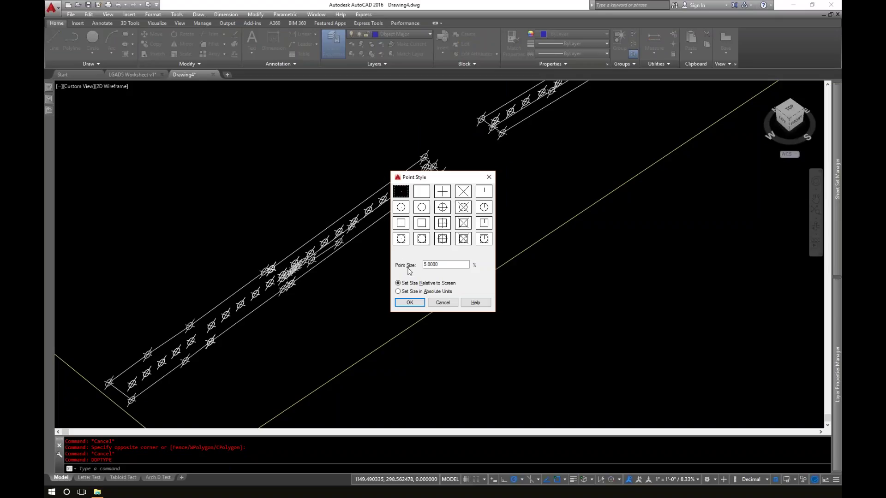
pyautogui.click(409, 303)
pyautogui.click(355, 307)
pyautogui.press('Escape')
pyautogui.scroll(2, 675, 152)
pyautogui.click(790, 109)
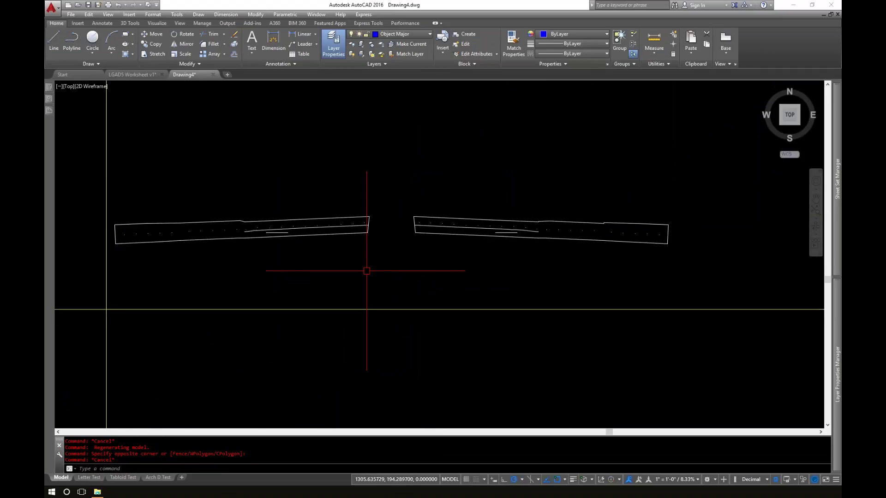
pyautogui.moveTo(381, 272); pyautogui.dragTo(384, 274, button='middle')
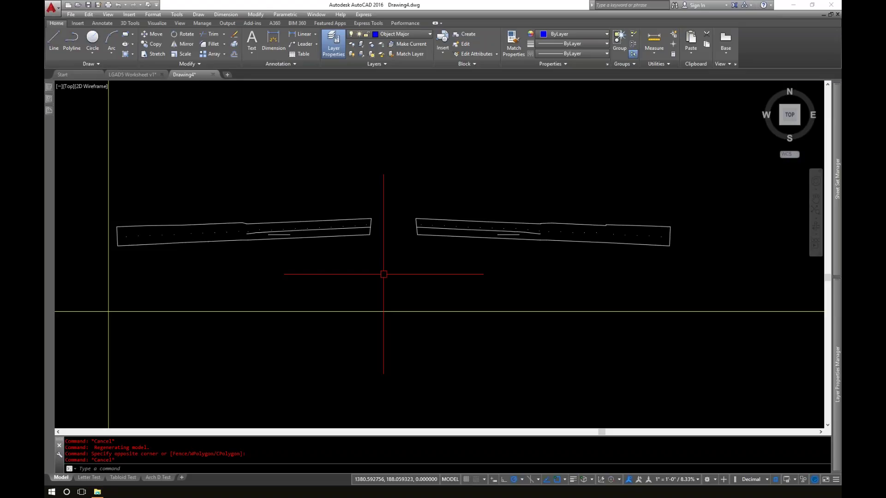
pyautogui.click(406, 273)
pyautogui.press('Escape')
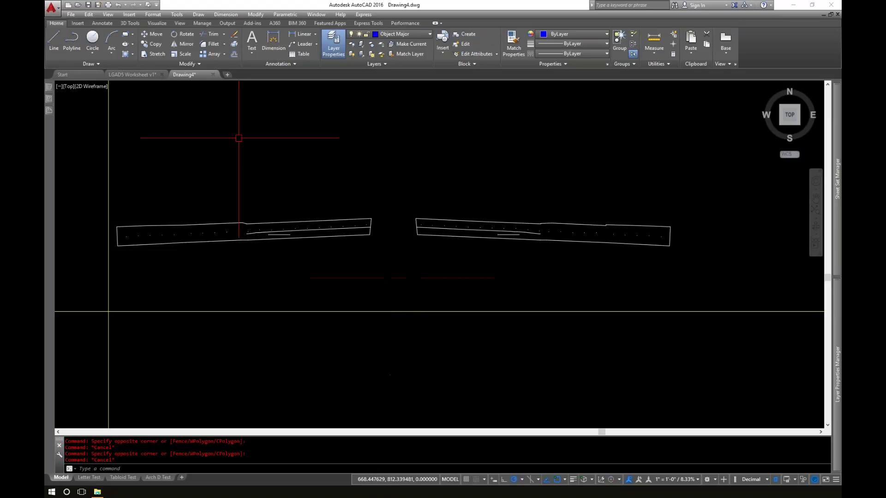
# - Save Drawing4 as 1687 LGA GATE D5.dwg in the Laguardia Airport Jetway folder
pyautogui.click(87, 4)
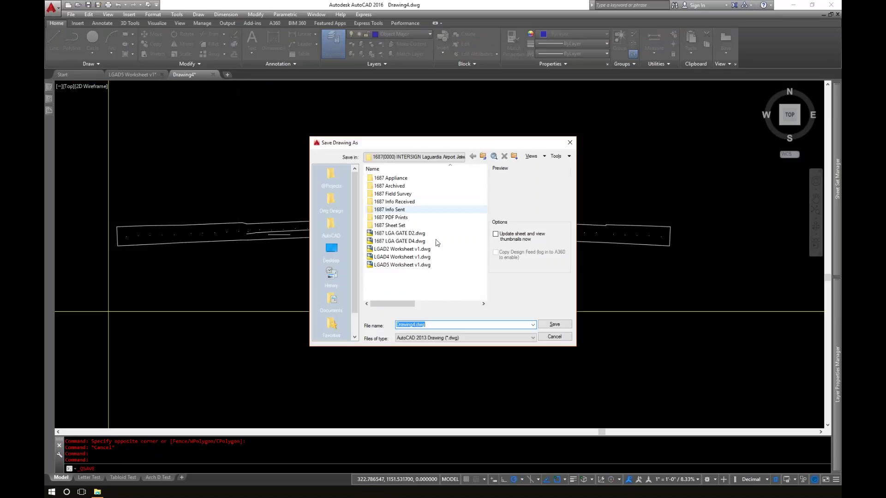
pyautogui.click(418, 298)
pyautogui.click(382, 242)
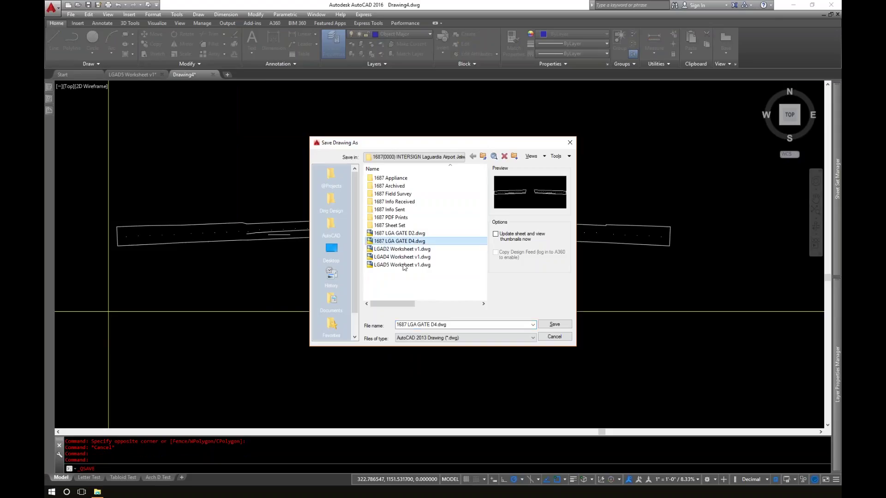
pyautogui.click(450, 328)
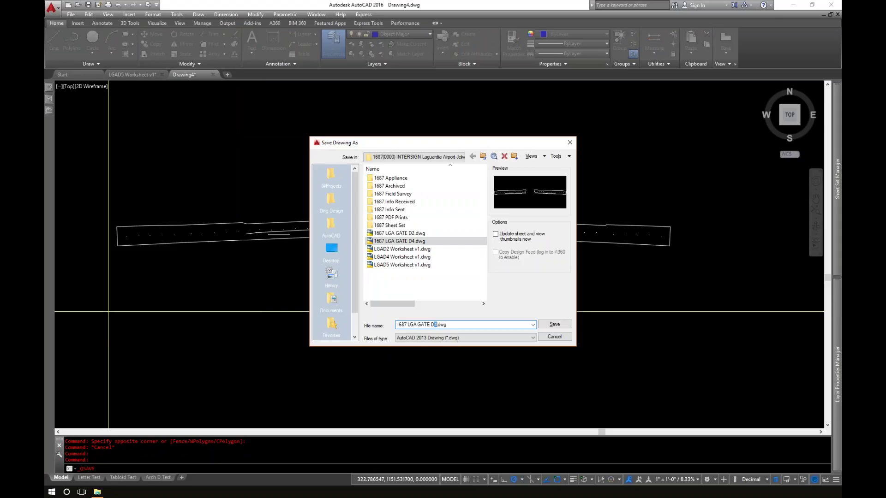
pyautogui.write('5')
pyautogui.click(555, 324)
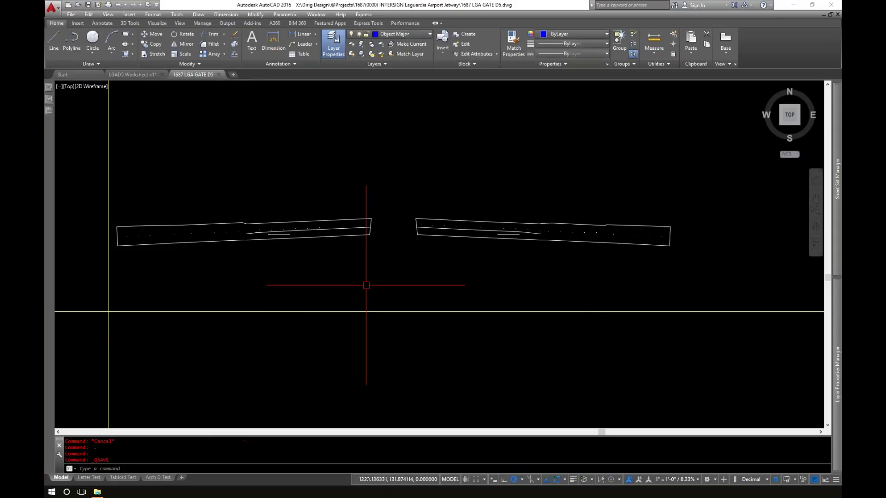
pyautogui.click(250, 141)
pyautogui.press('Escape')
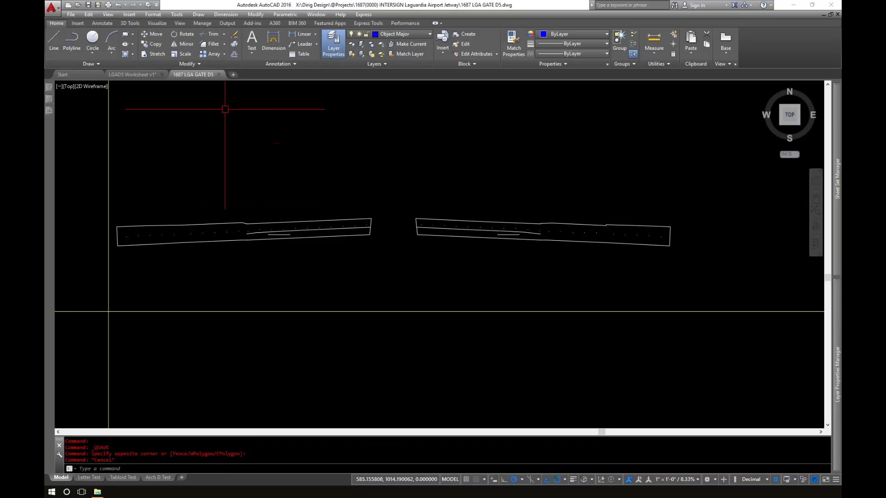